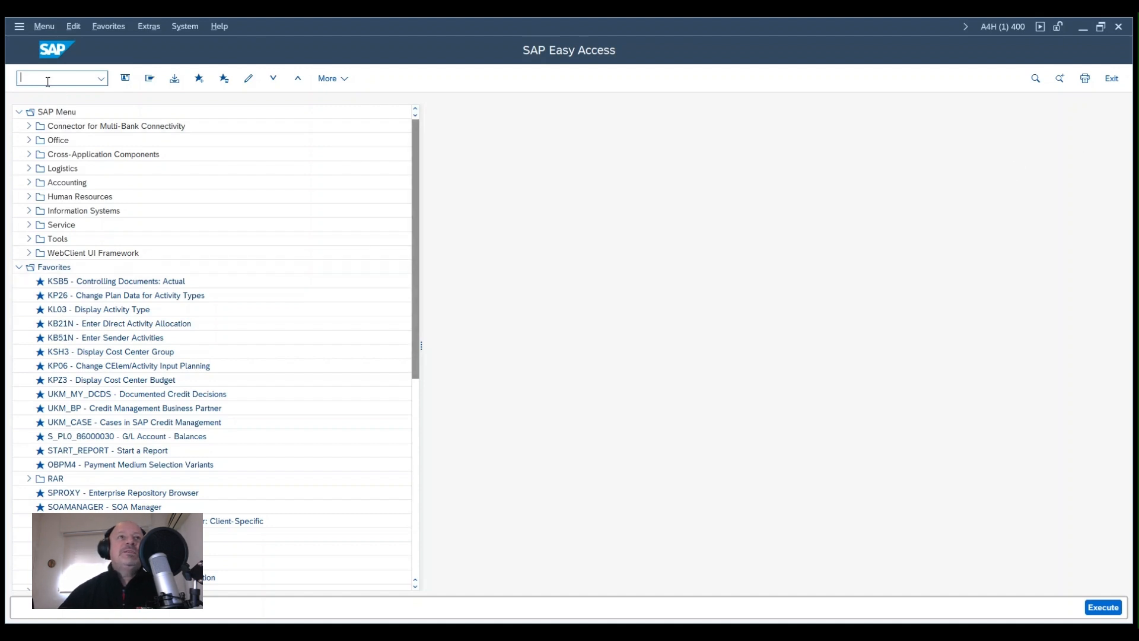
Step: Start transaction MM01 to create a new material
text(MM0)
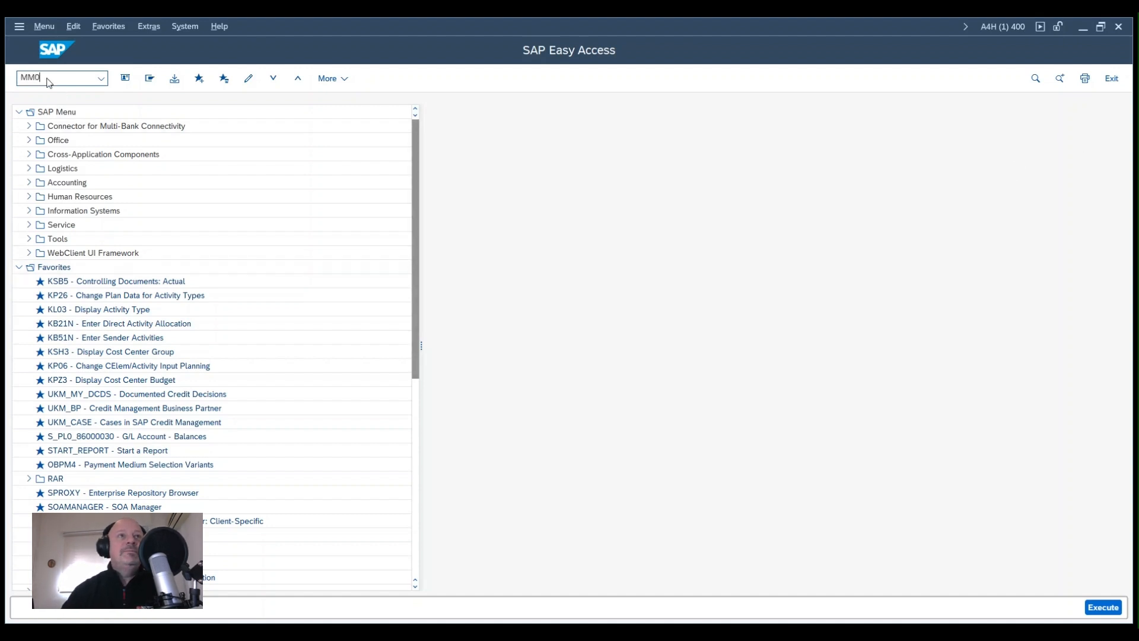
text(1)
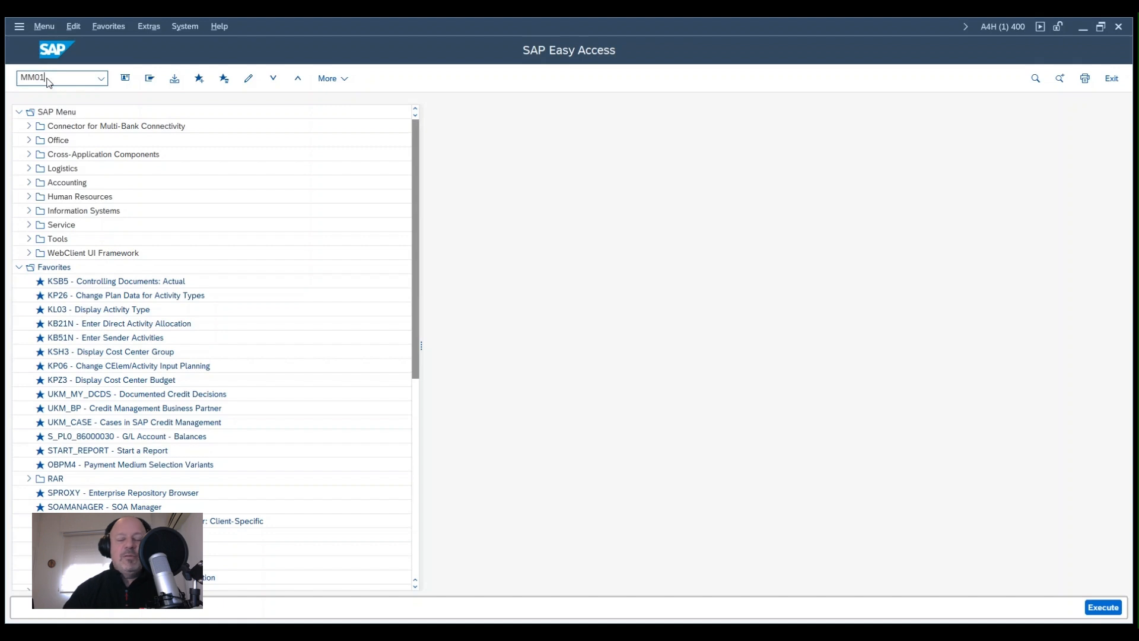
key(Return)
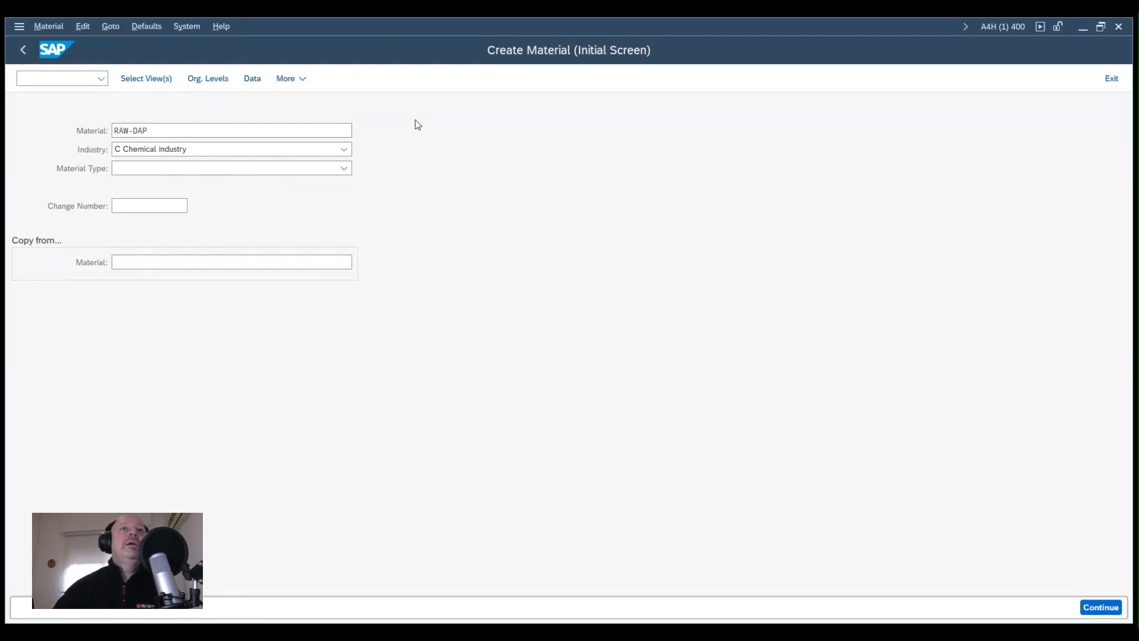
Step: Set the material type of RAW-DAP to ROH Raw materials and proceed to its Basic data 1 view
click(267, 130)
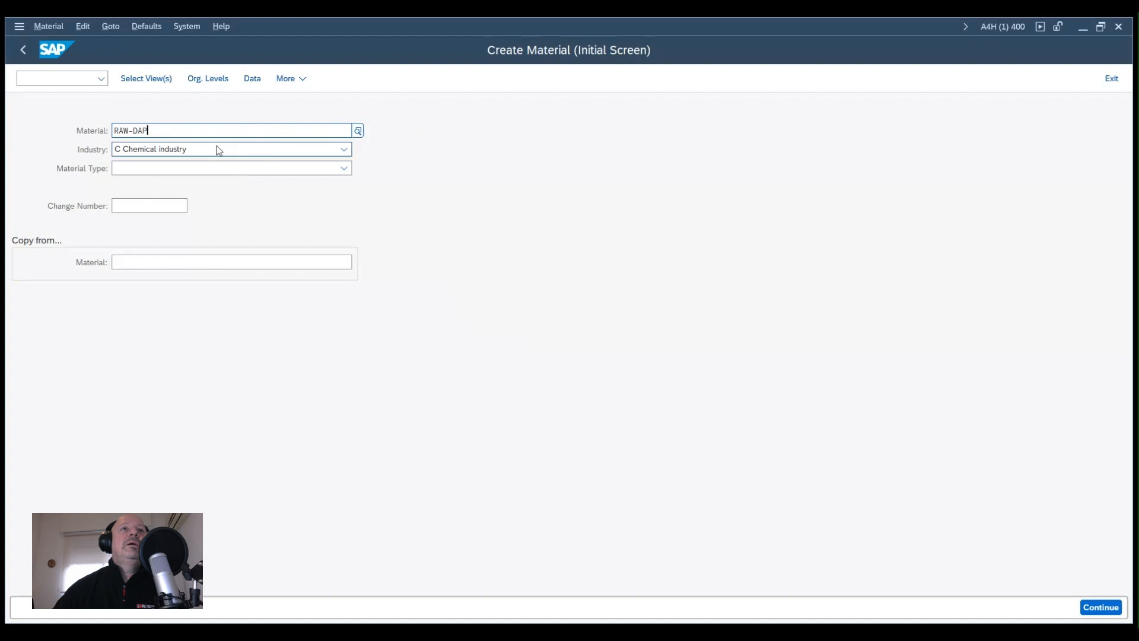
click(167, 170)
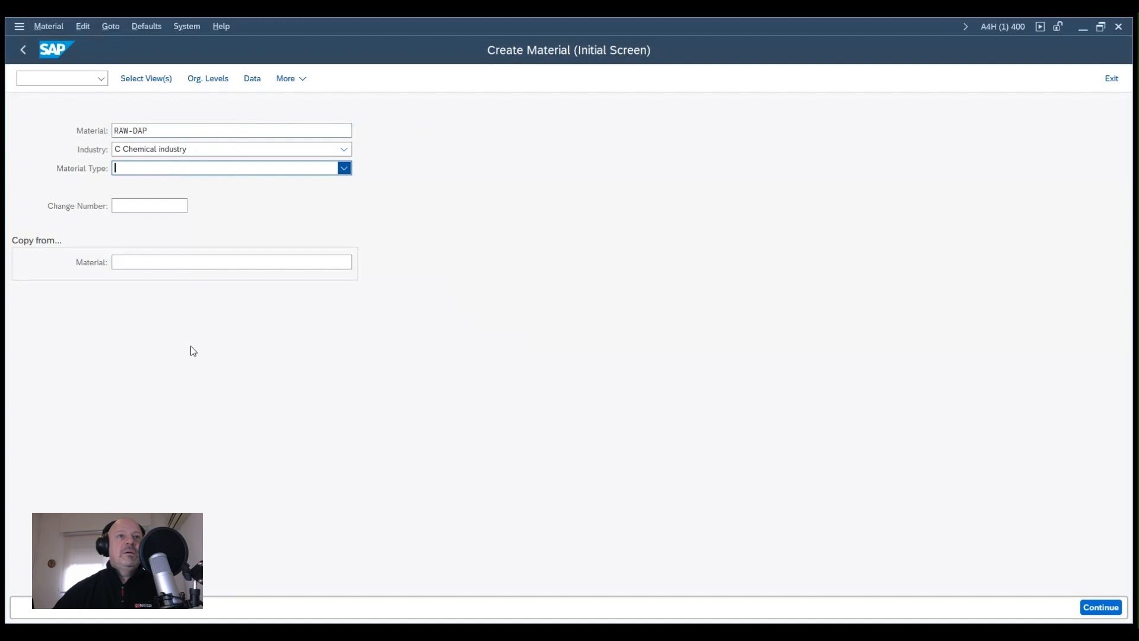
click(181, 303)
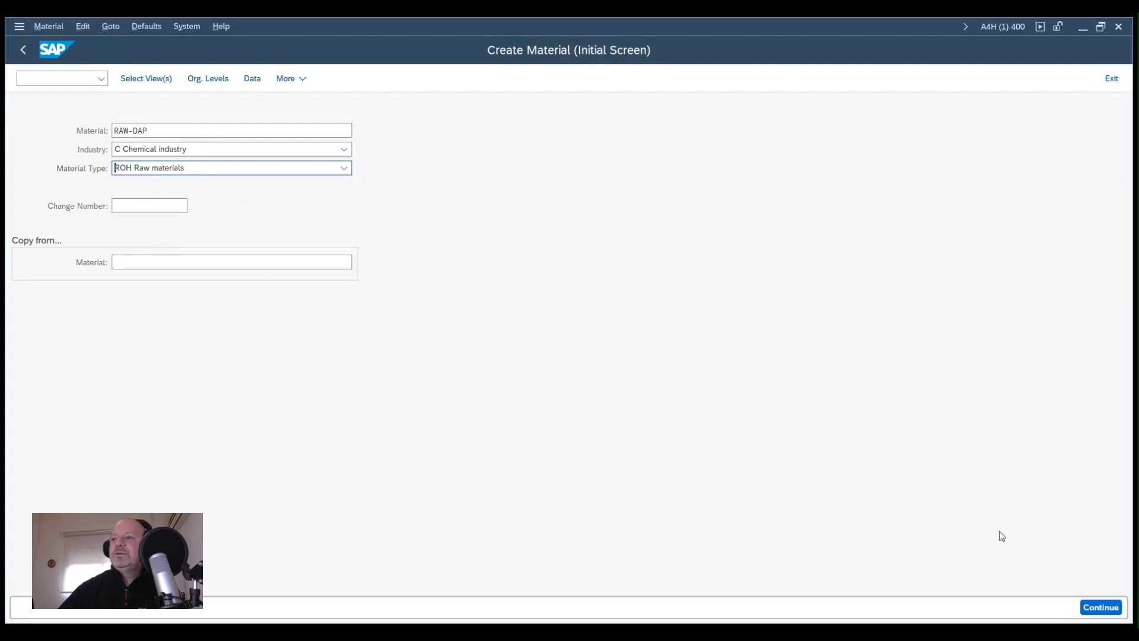
click(1091, 608)
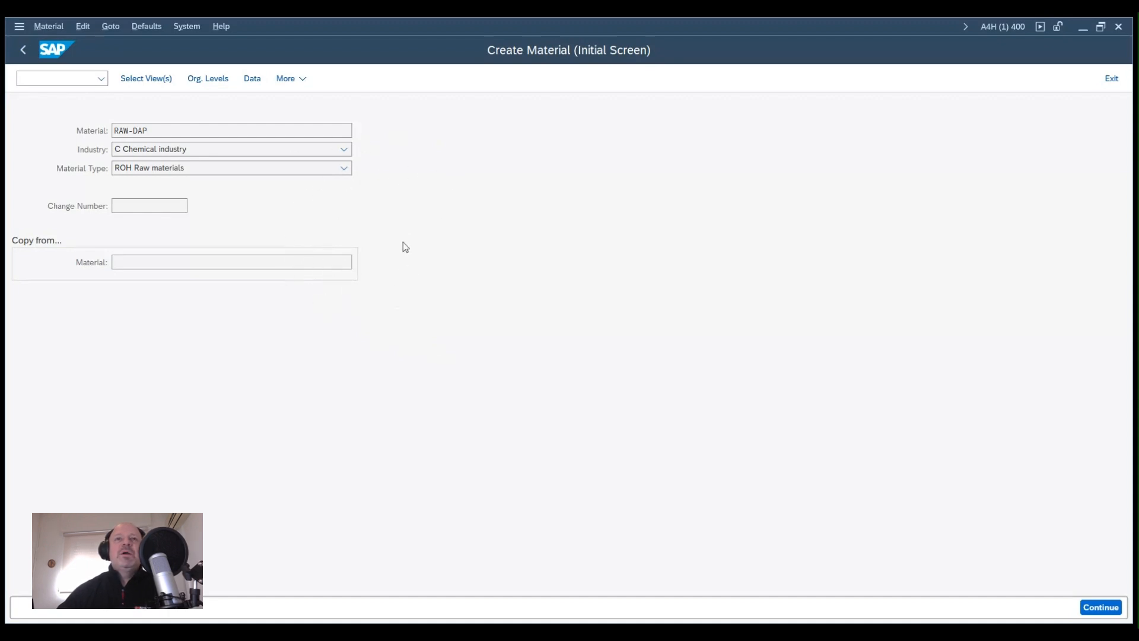
key(Return)
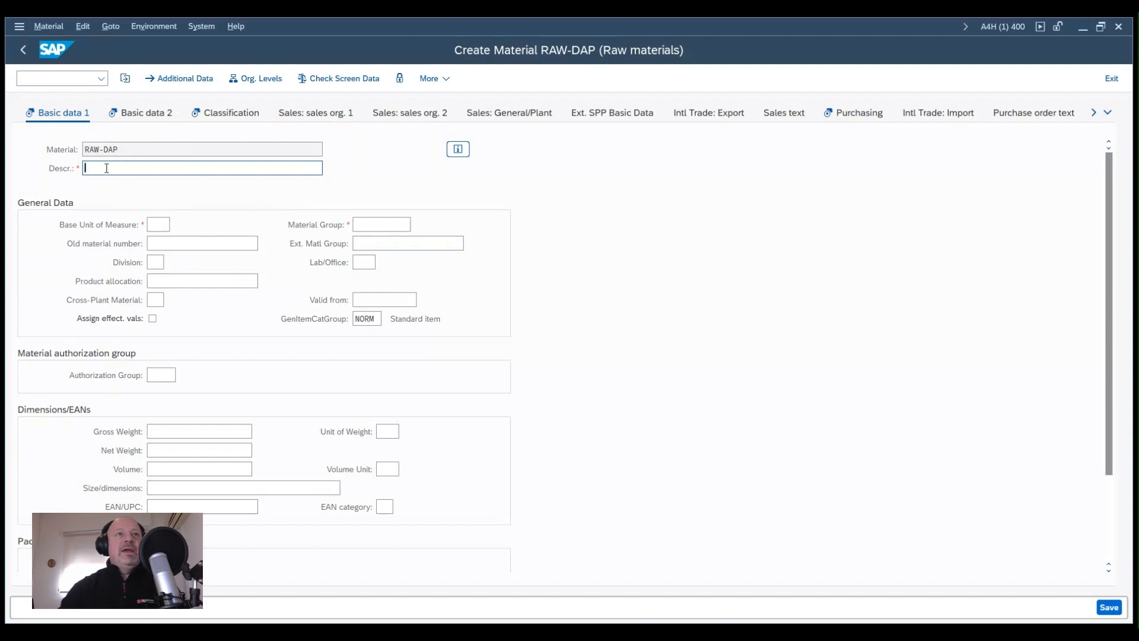
Step: Enter the material description Phosphorus Source and set the base unit of measure to KG
text(Phosphorus Source)
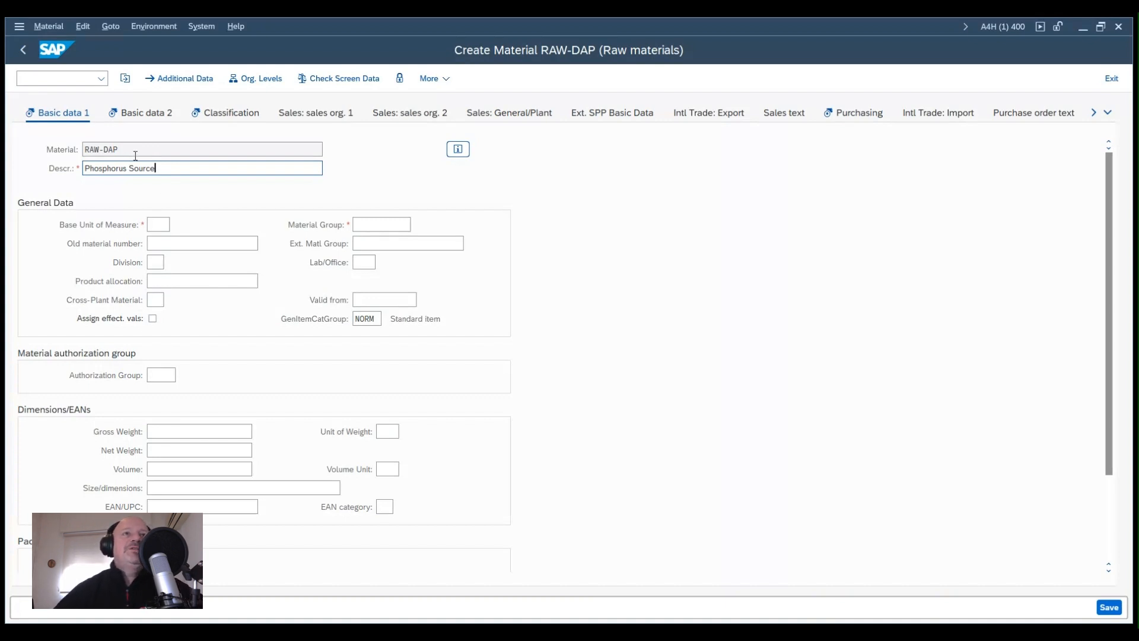
drag(172, 169, 71, 171)
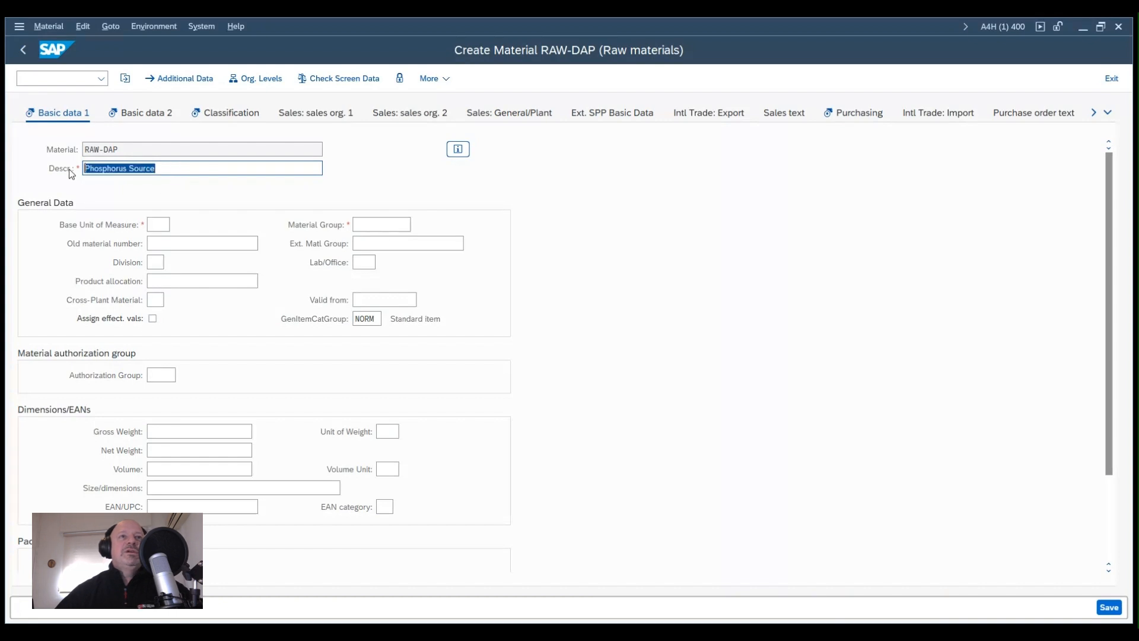
click(156, 224)
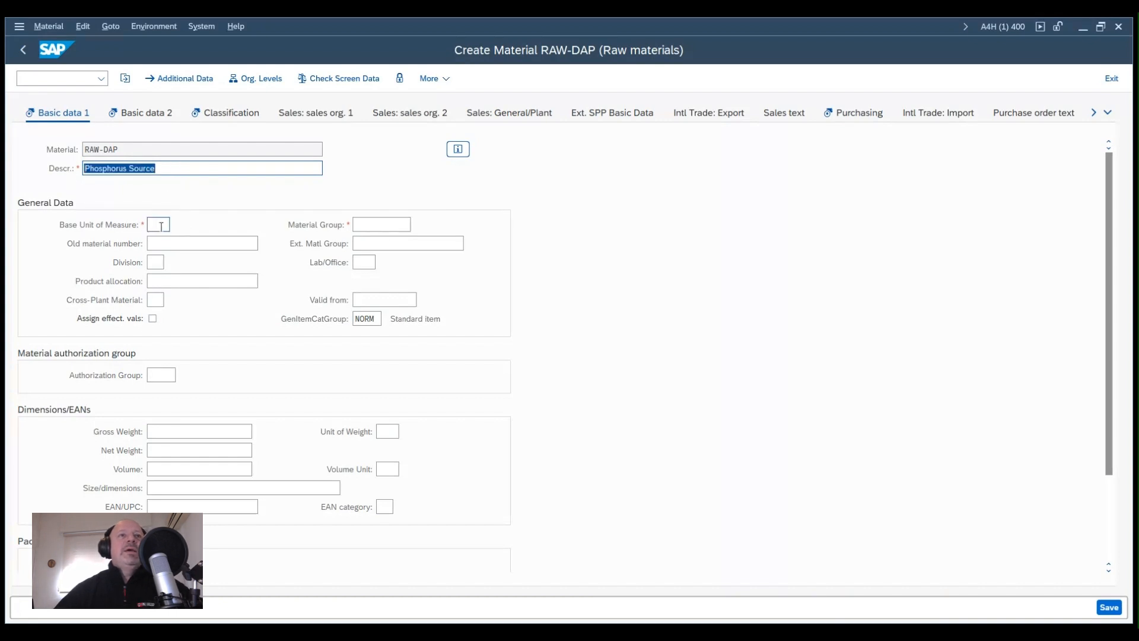
text(KG)
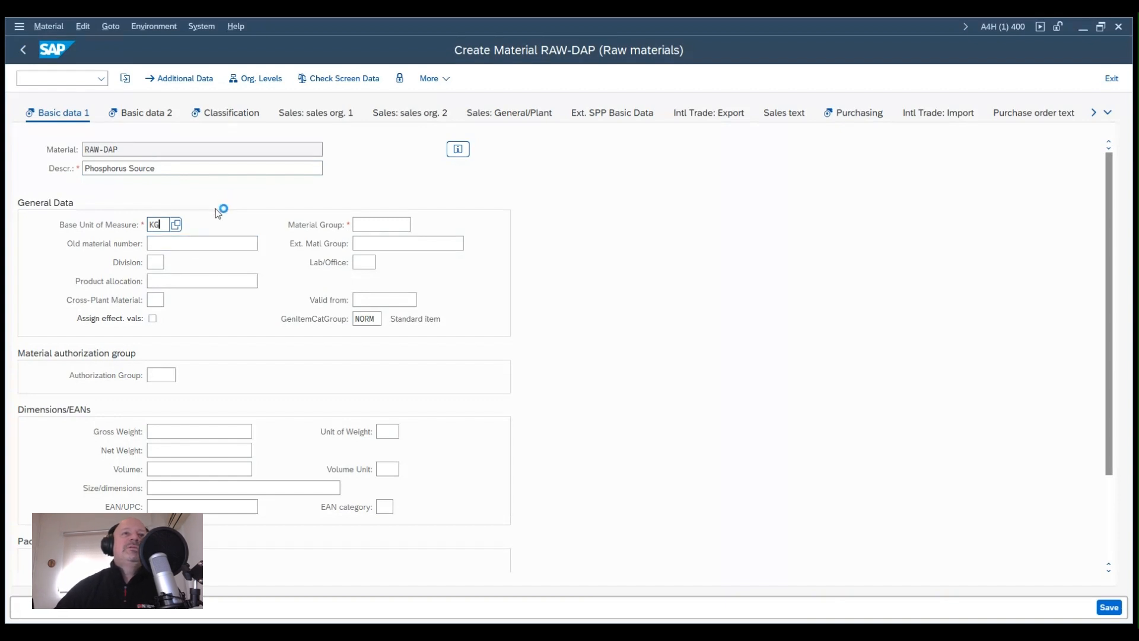
Step: Choose material group 002 from the possible values for the material's general data
click(380, 224)
click(418, 226)
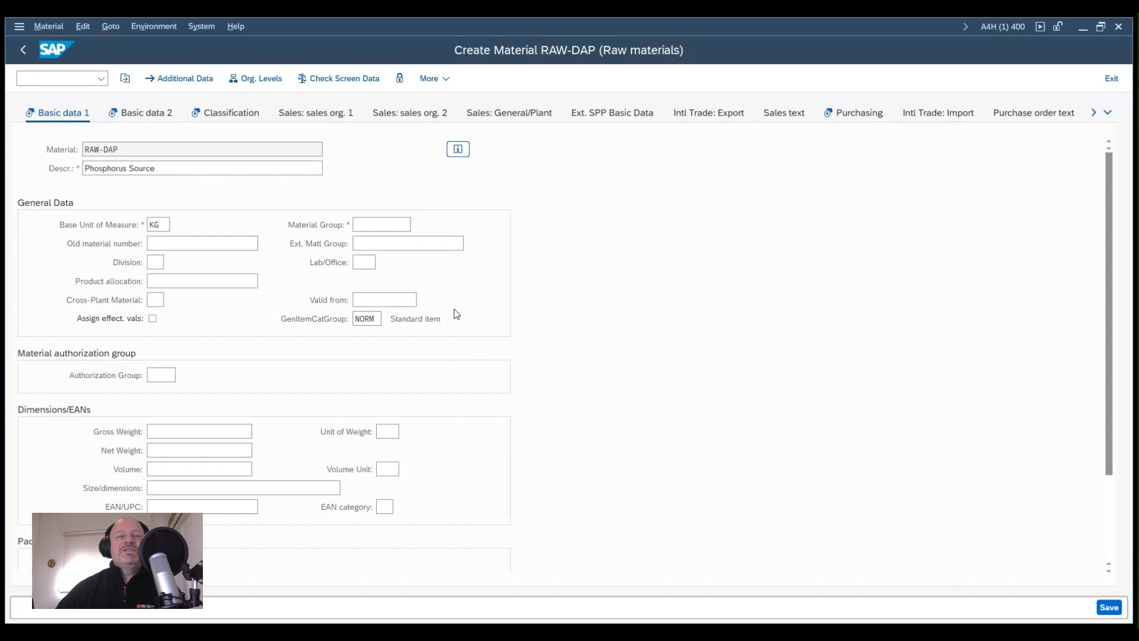
click(372, 225)
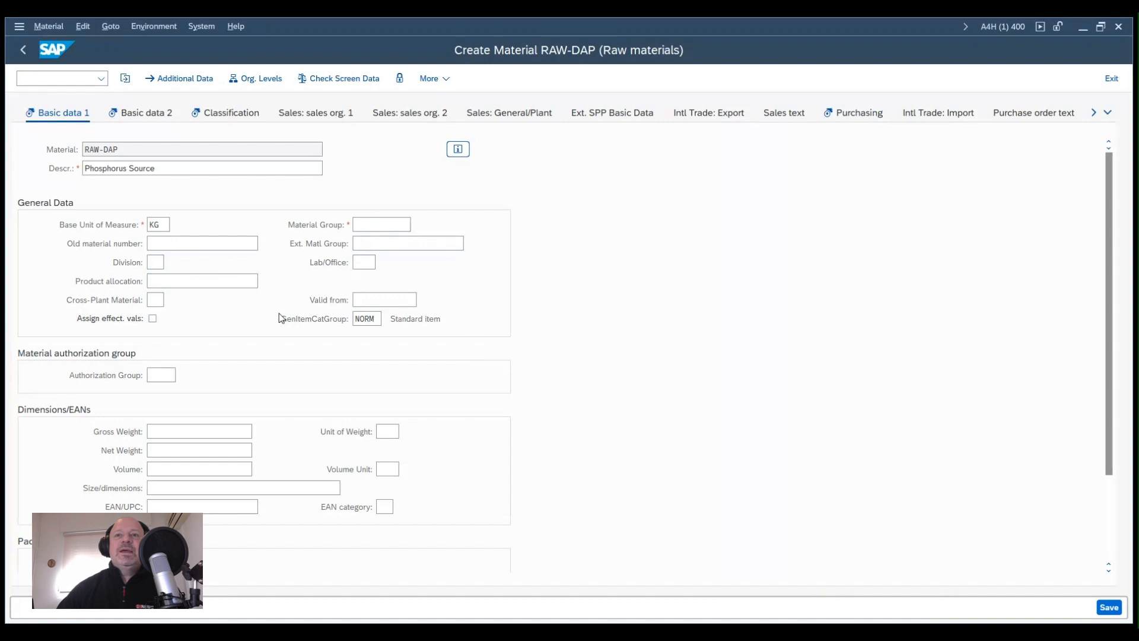
click(551, 288)
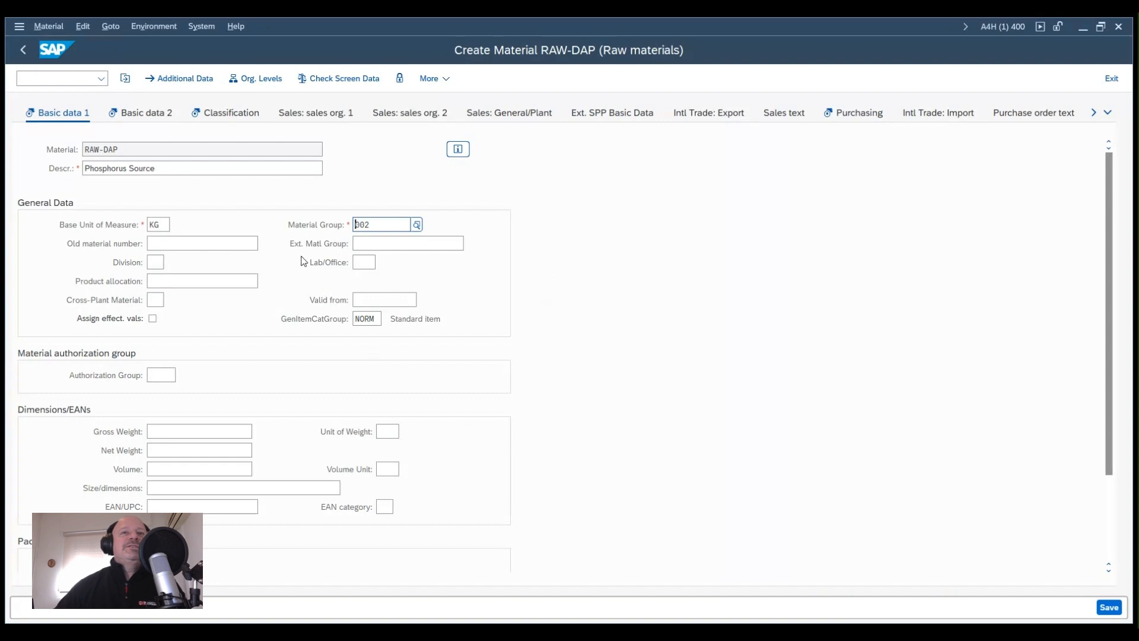
scroll(254, 482, down, 2)
click(236, 341)
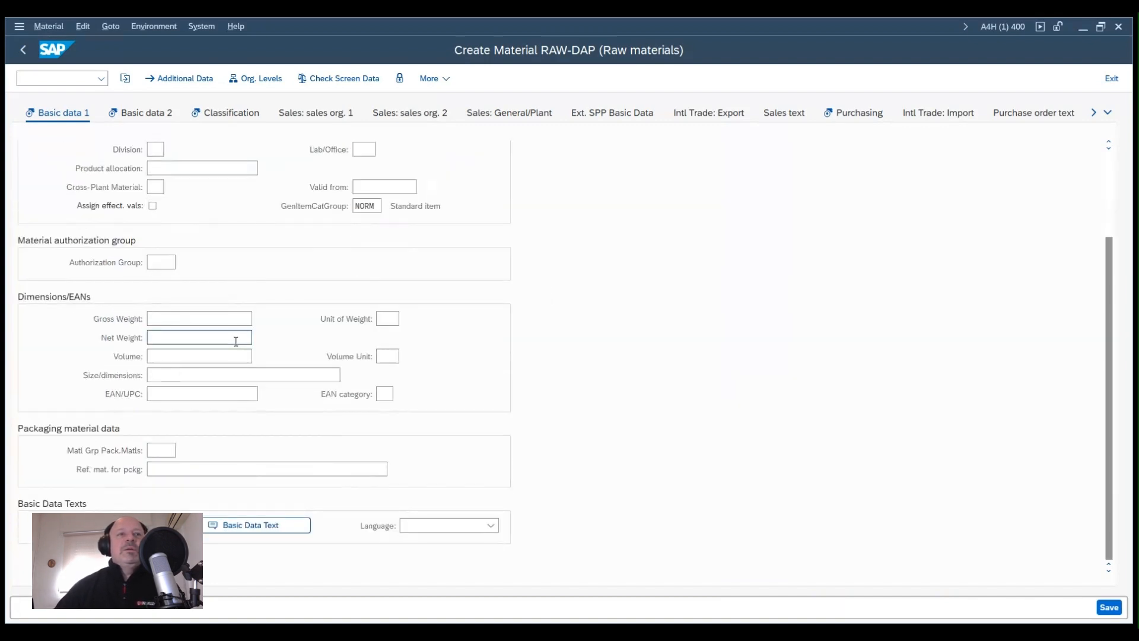
scroll(236, 341, up, 2)
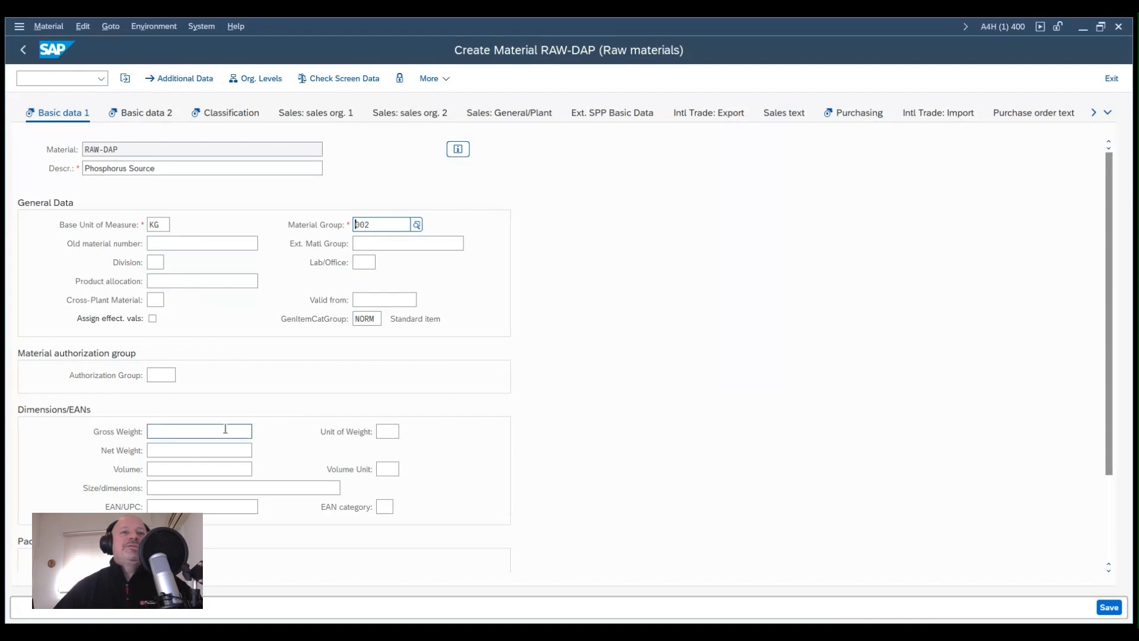
Step: In the Basic data 2 view, assign product group type C1 with product group CD to the material
click(144, 120)
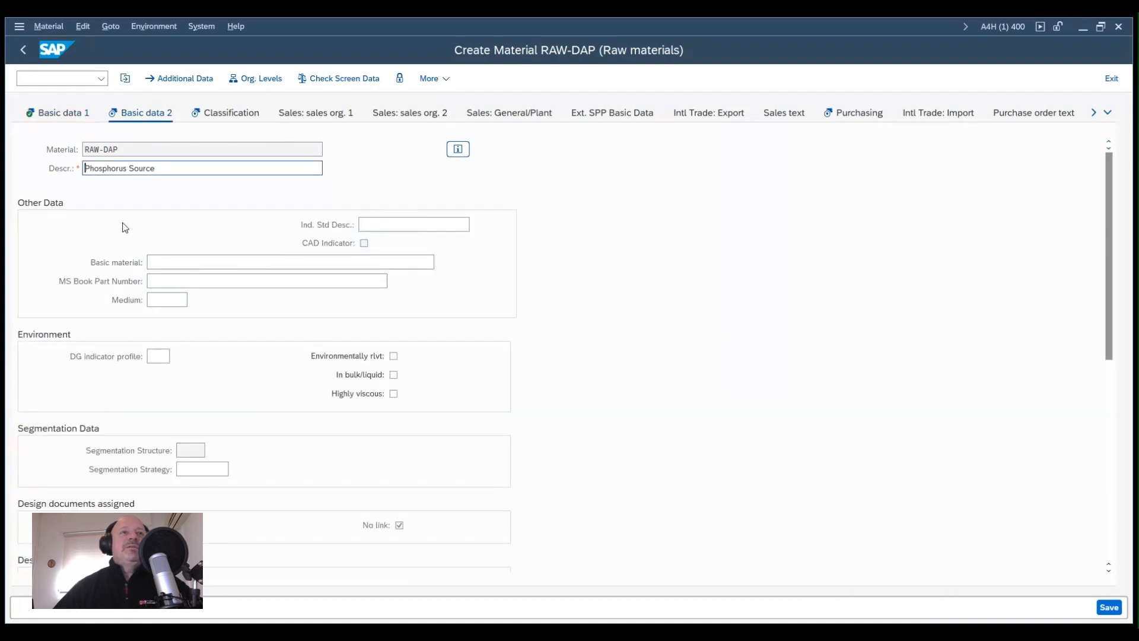
scroll(289, 453, down, 4)
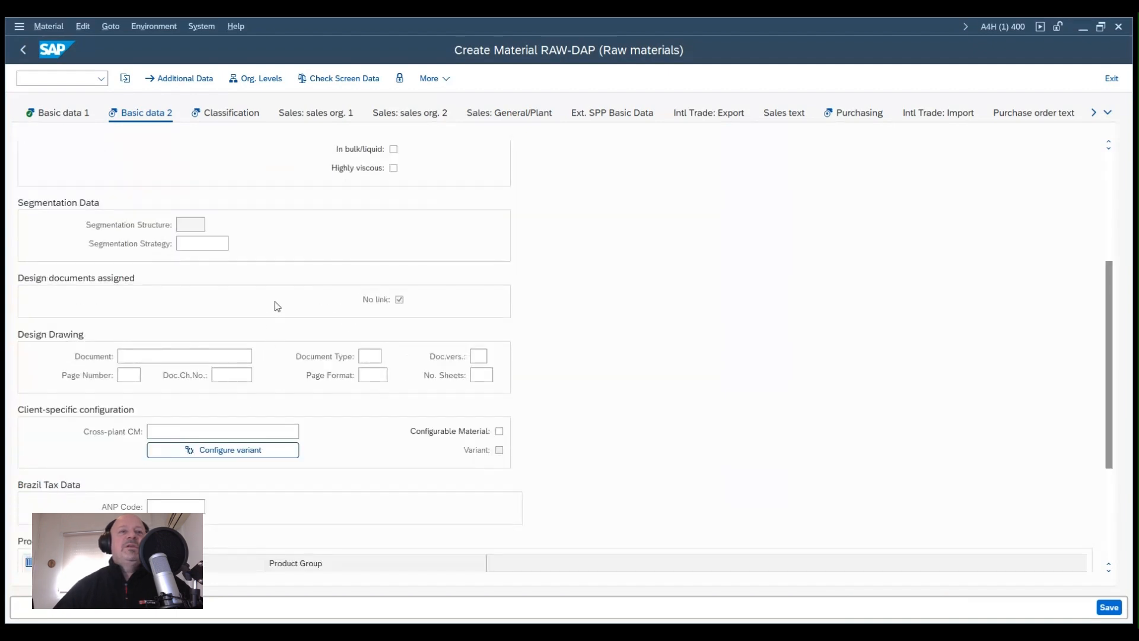
scroll(276, 305, down, 3)
click(287, 410)
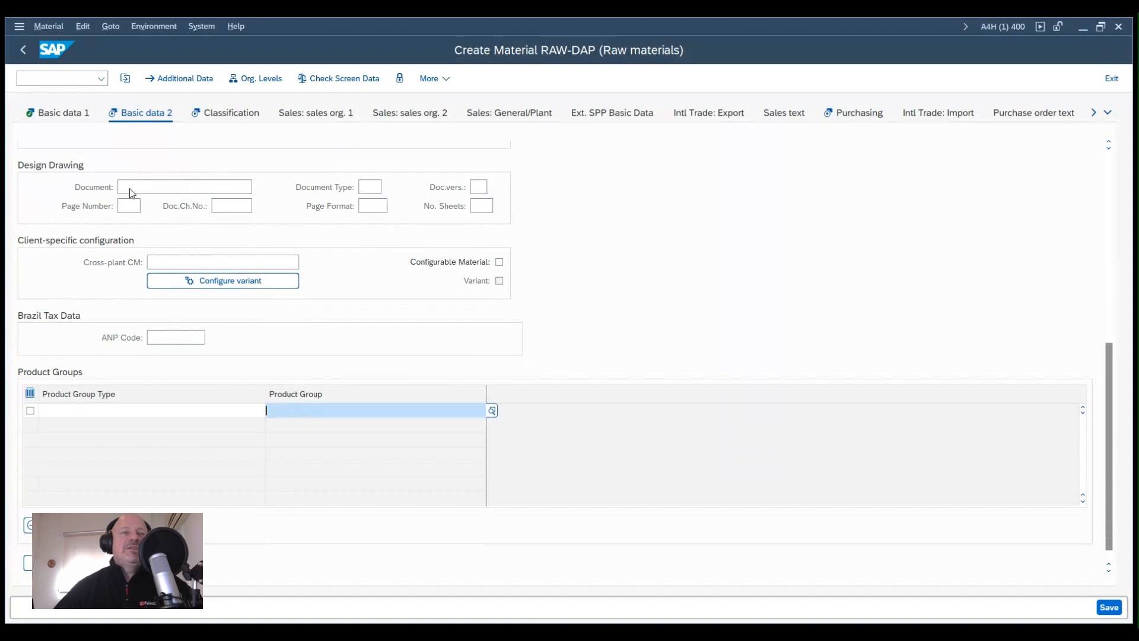
click(492, 410)
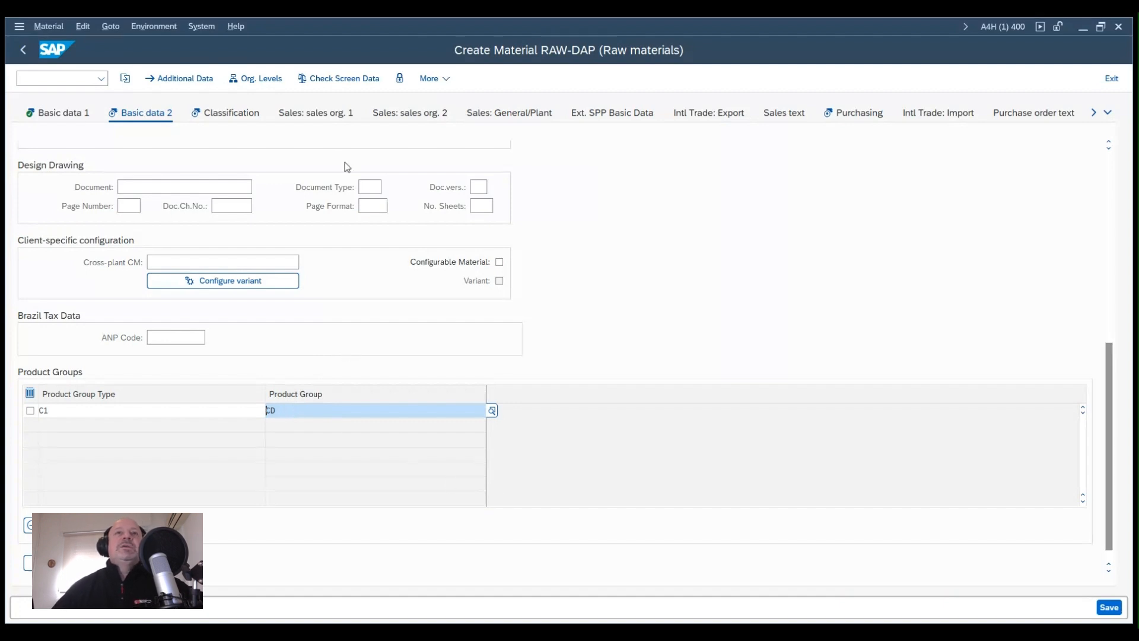
key(Return)
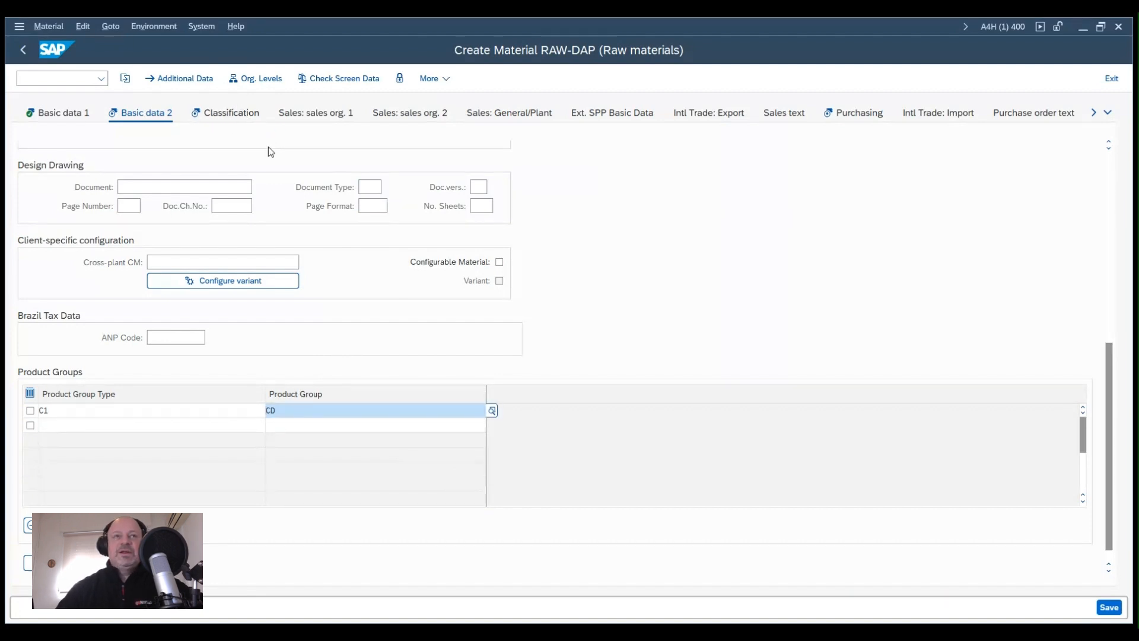
key(Return)
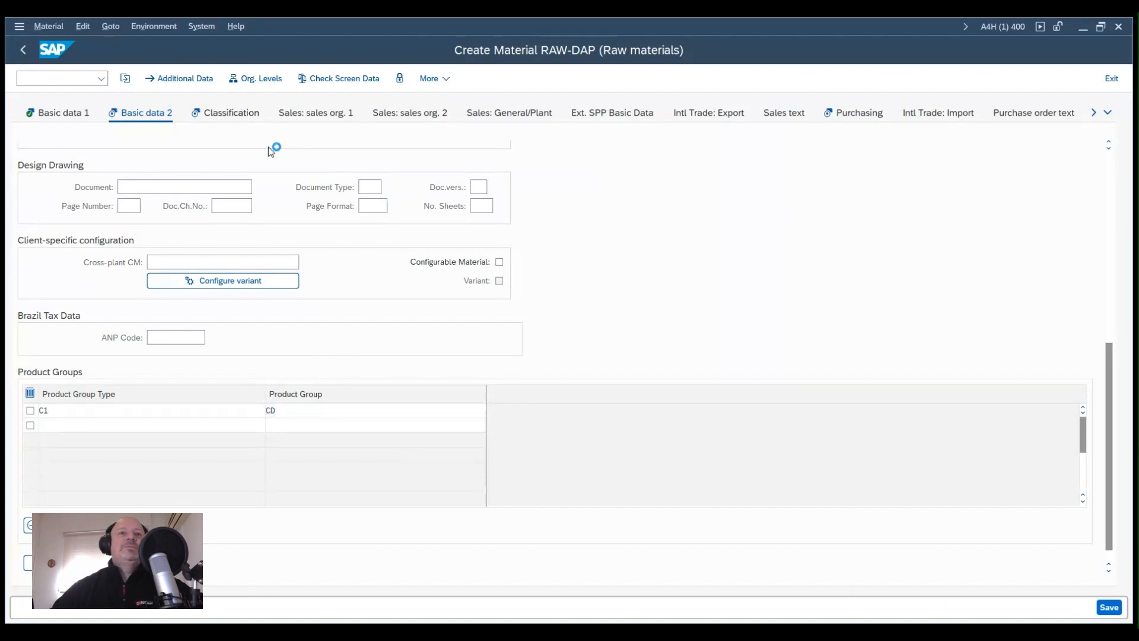
Step: Open the material's classification and switch the class type to 023 for batch classification
click(235, 121)
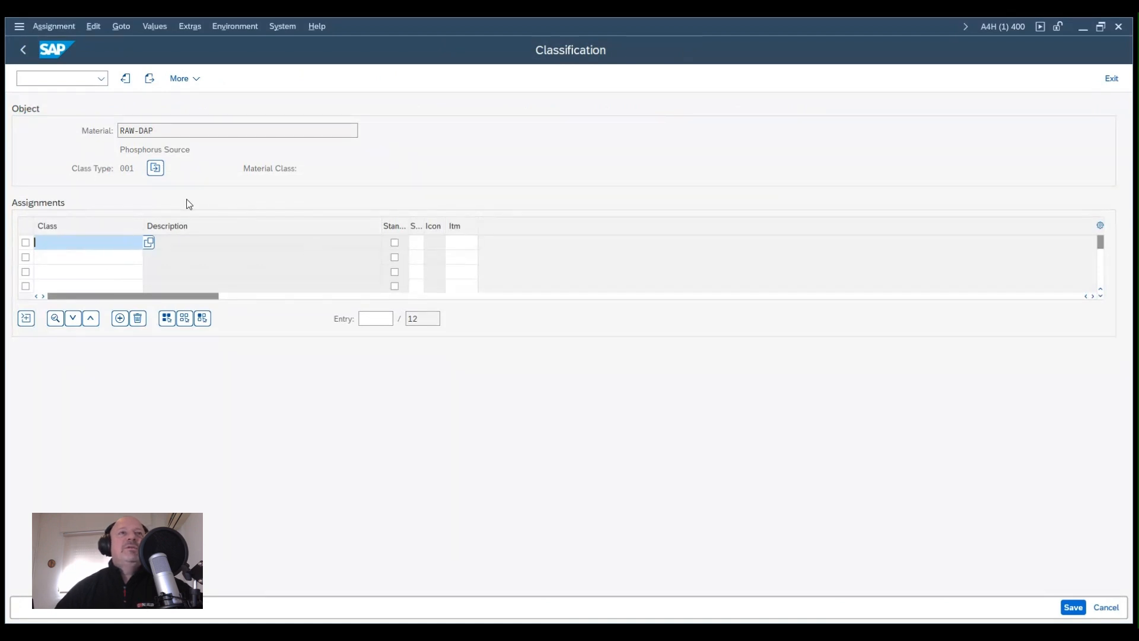
click(150, 244)
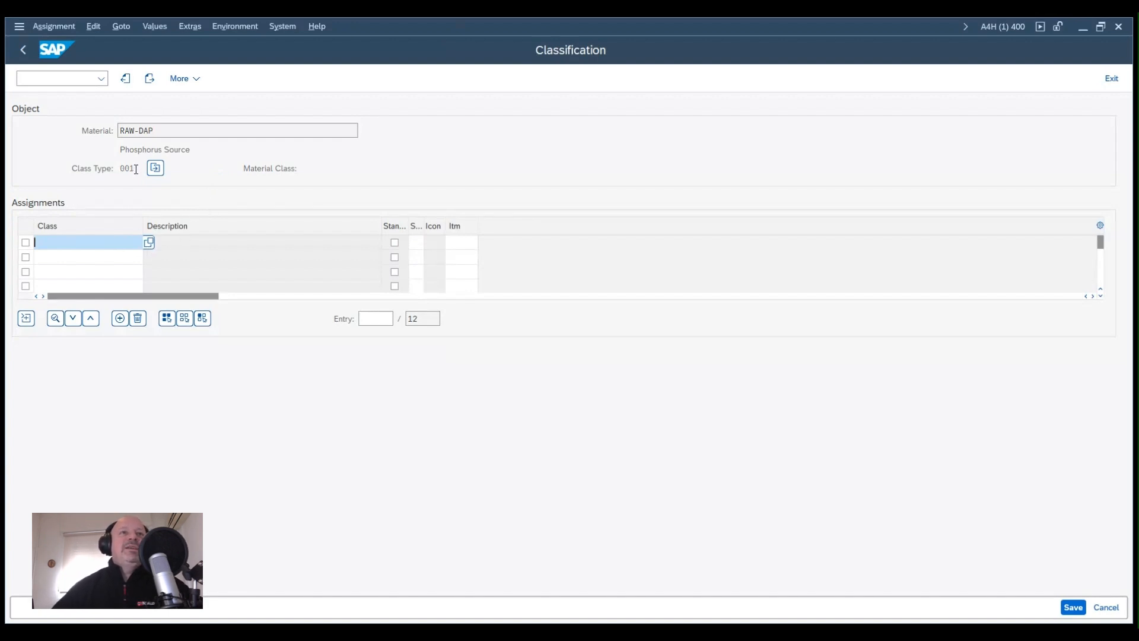
drag(136, 169, 119, 169)
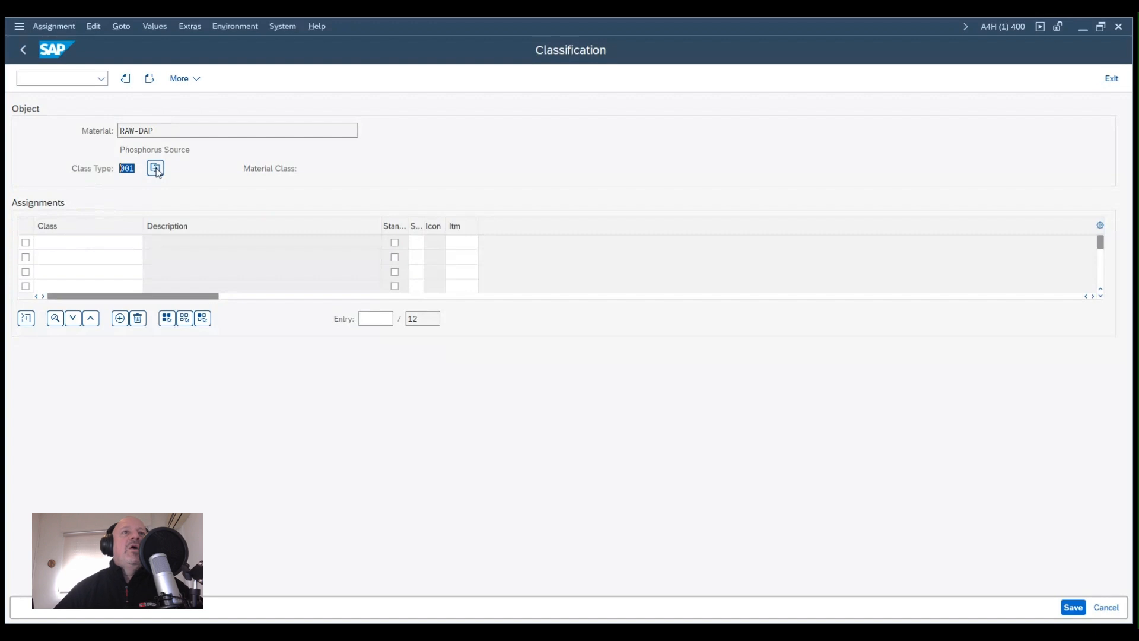
click(156, 169)
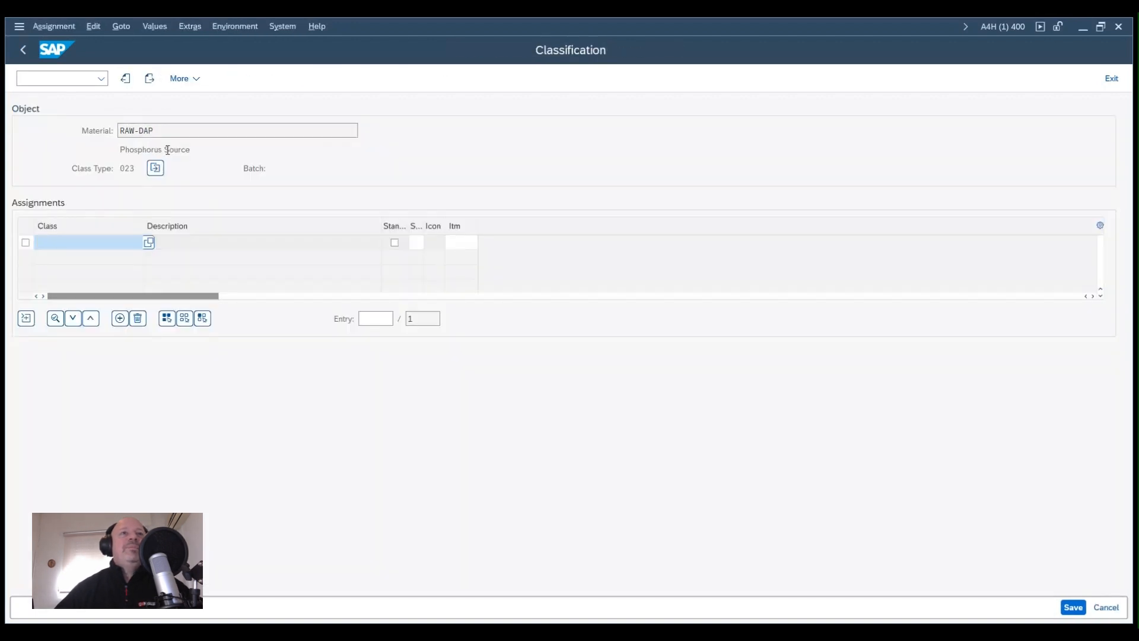
Step: Assign class TVS1001 to the material in its class type 023 classification
click(150, 242)
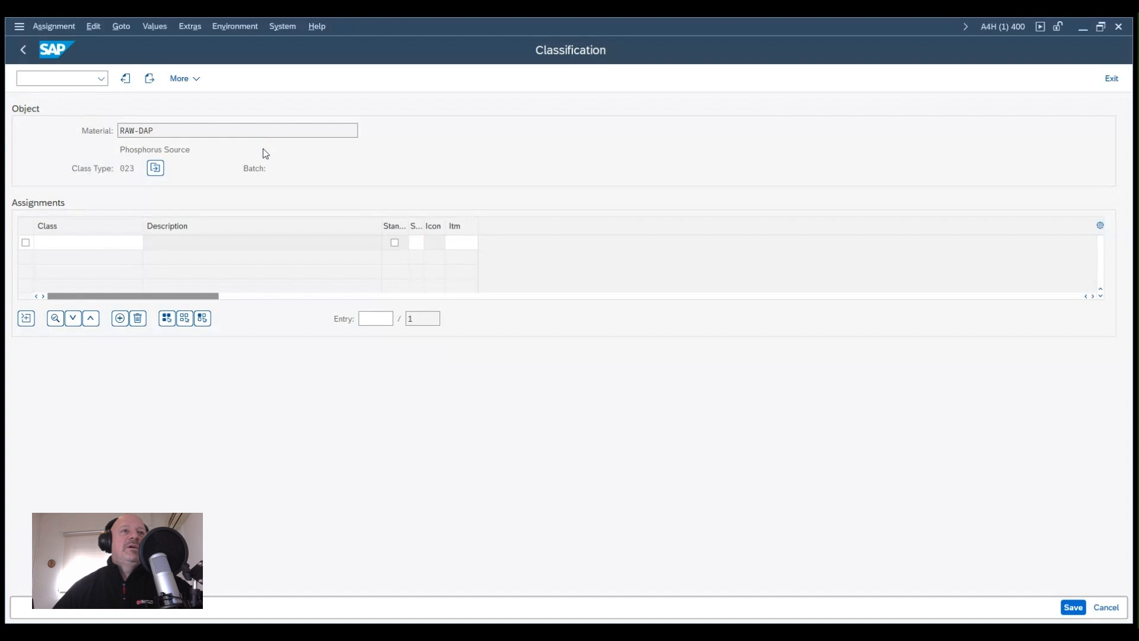
click(118, 243)
text(TVS1001)
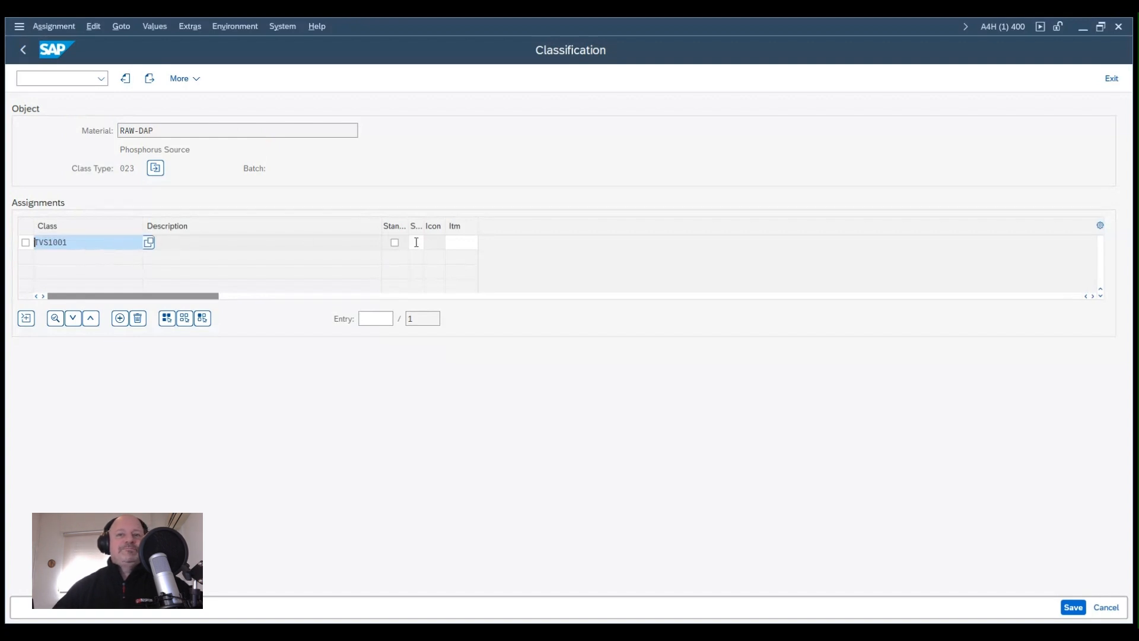
key(Return)
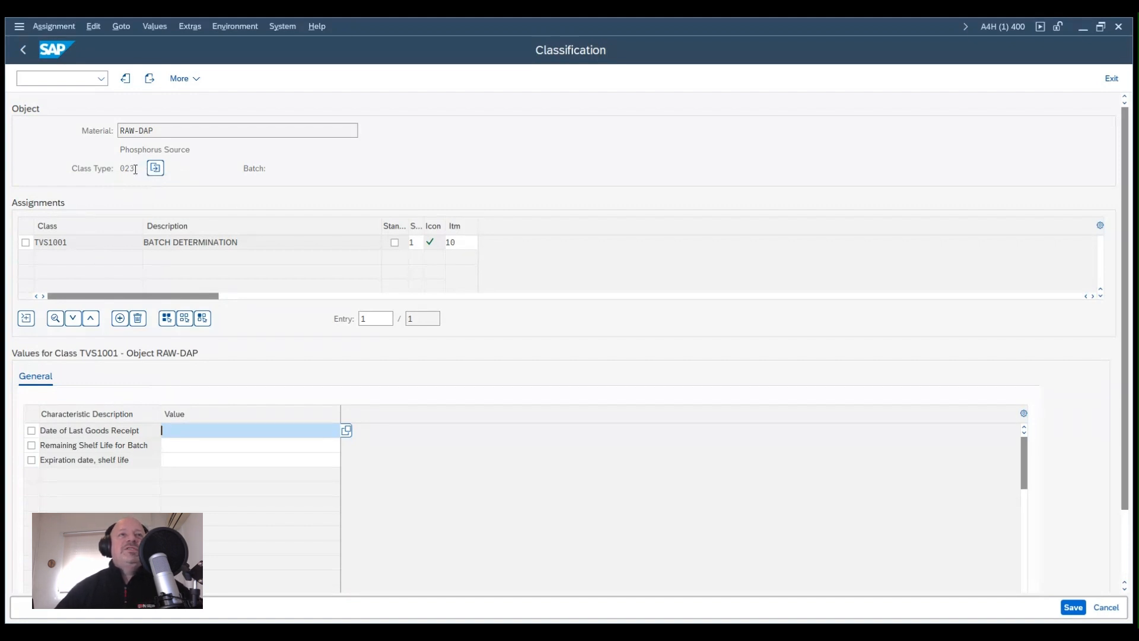
Step: Proceed to the Purchasing view for plant GL01 and choose purchasing group 201
click(151, 80)
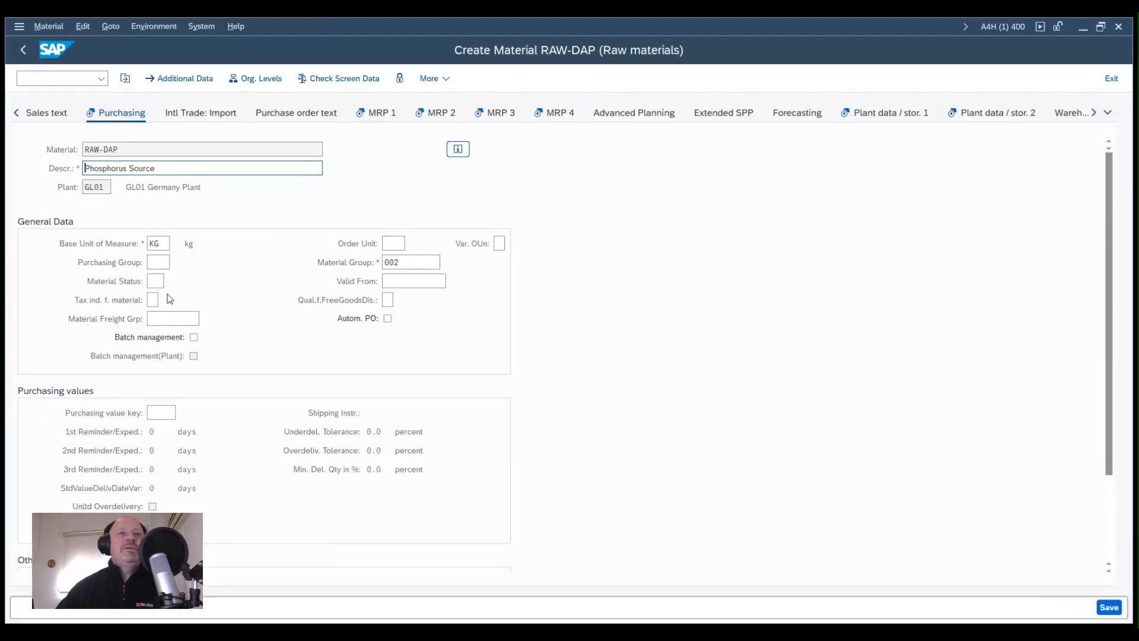
click(162, 262)
click(176, 263)
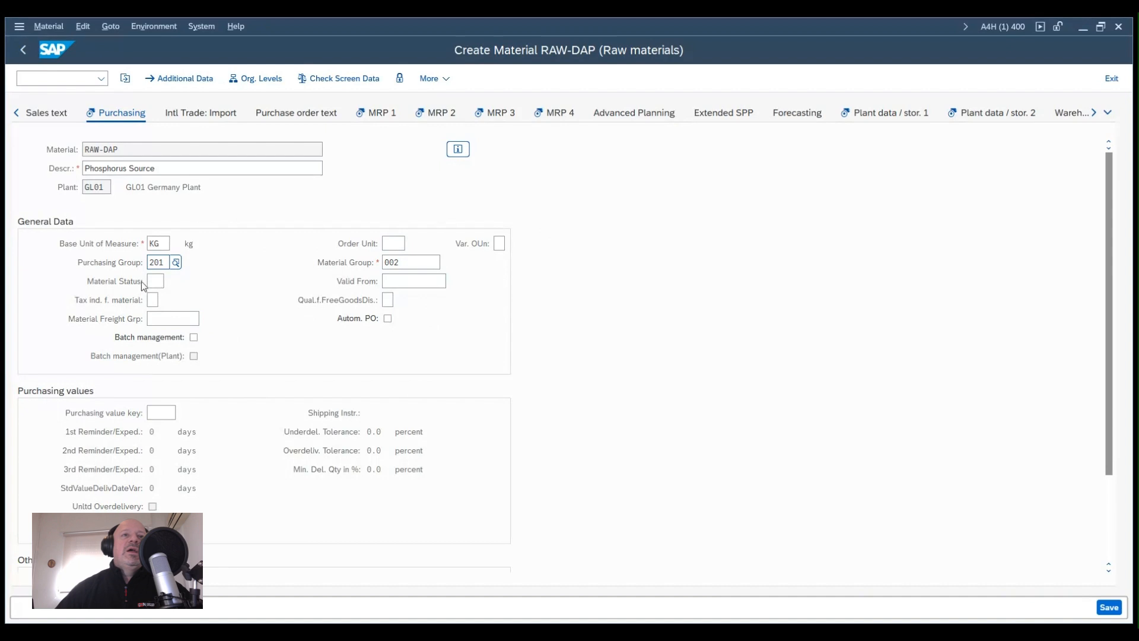
Step: Set the purchasing value key to 1 and continue to the MRP 1 view
click(157, 413)
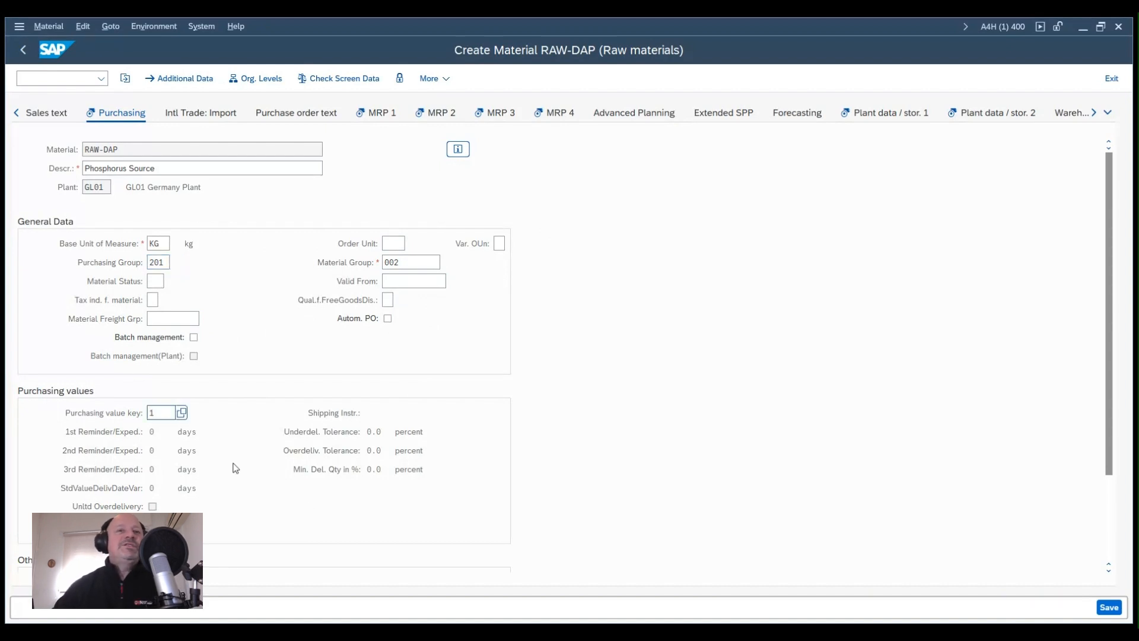
text(1)
key(Return)
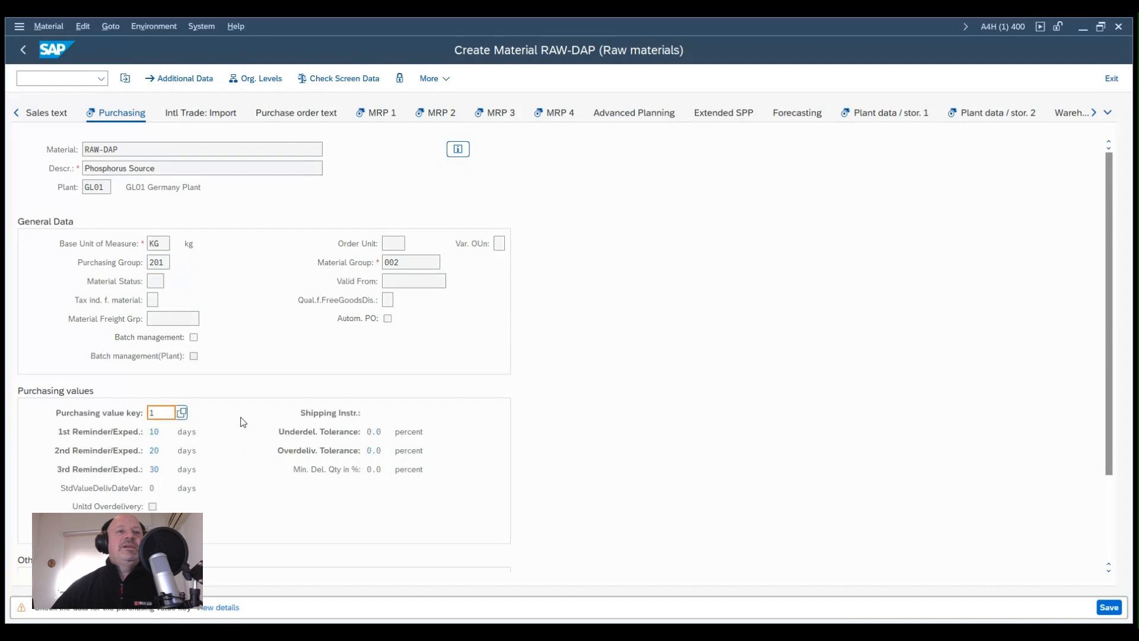
key(Return)
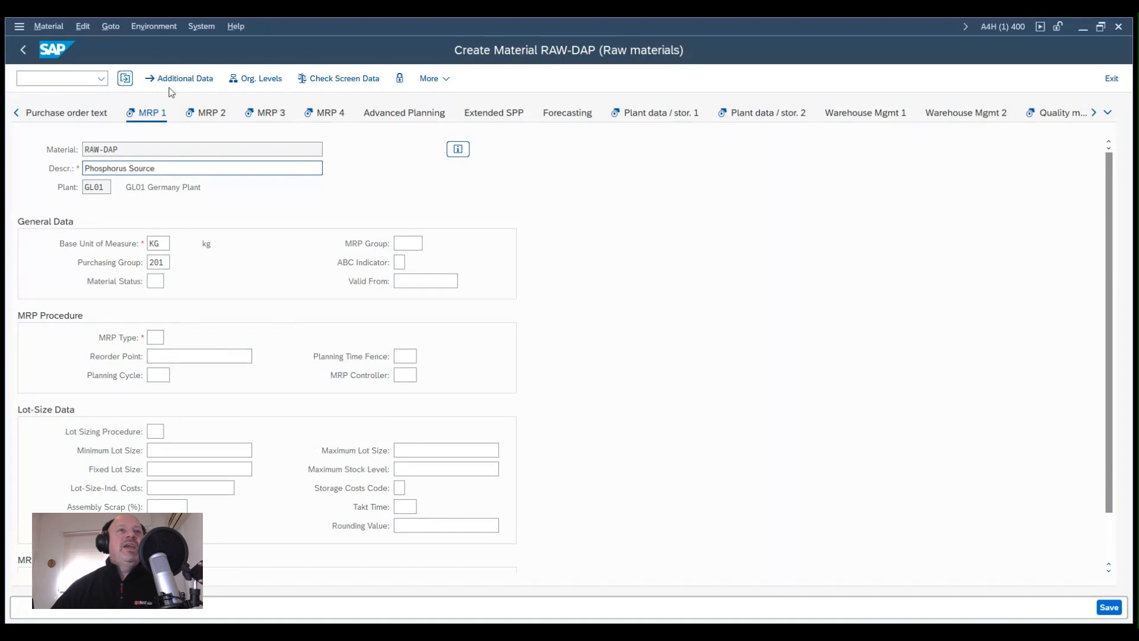
Step: Set the MRP type to PD and the lot sizing procedure to WB for RAW-DAP in plant GL01
click(155, 336)
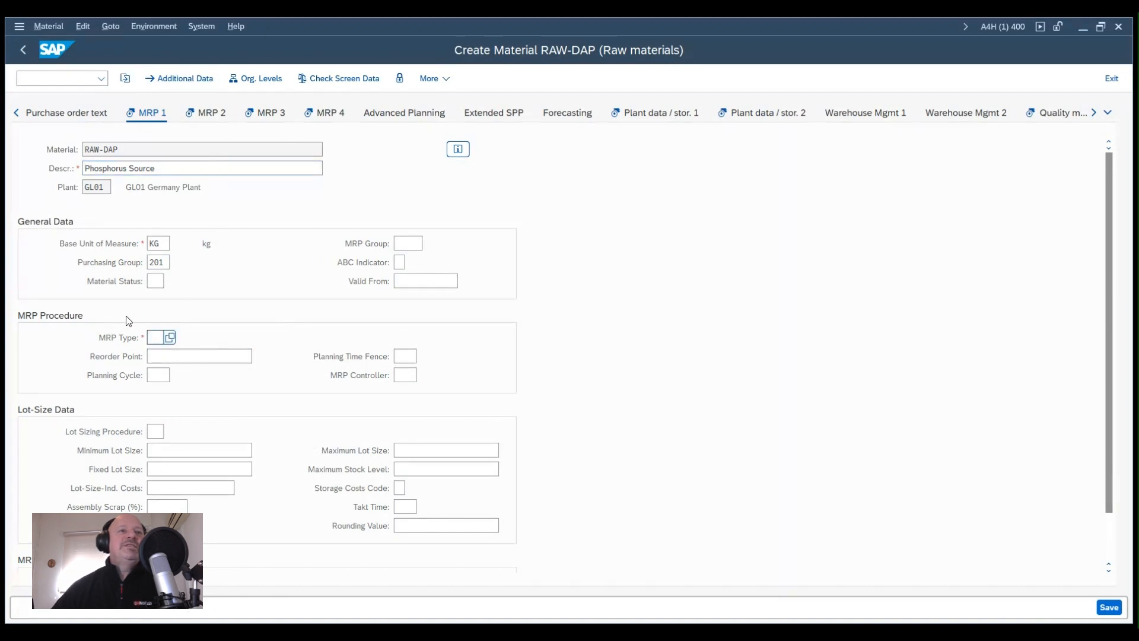
click(170, 338)
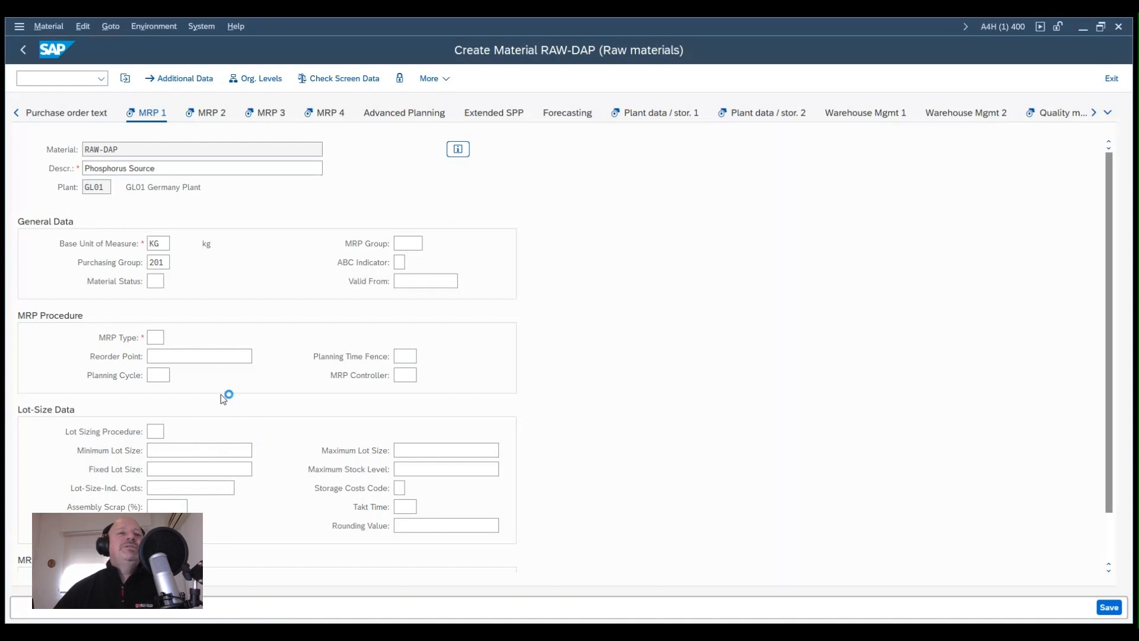
text(PD)
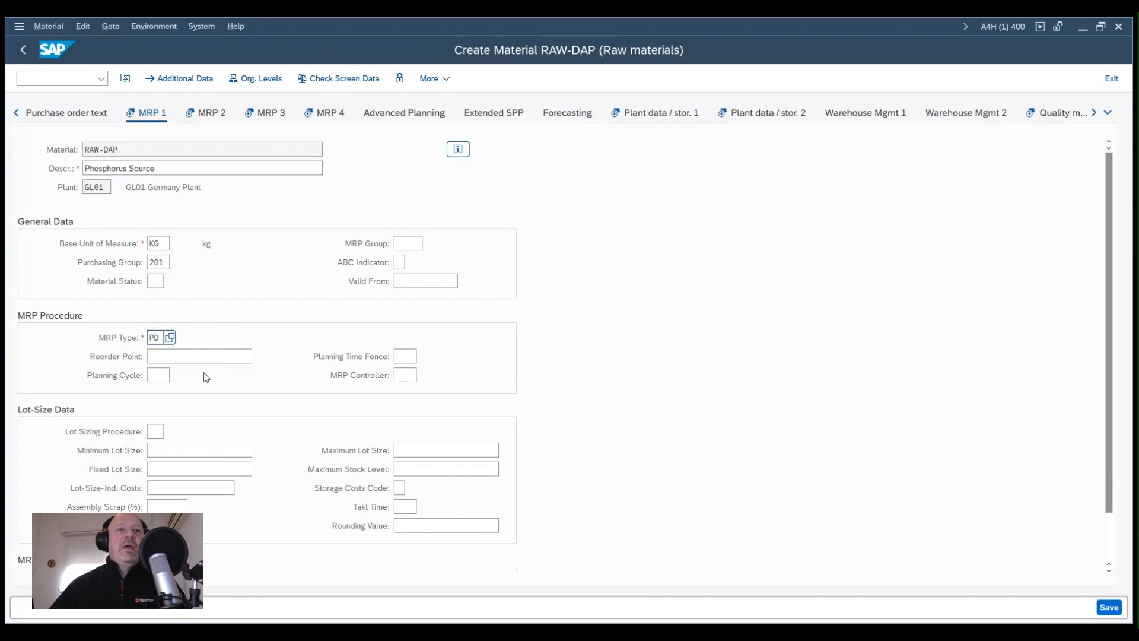
click(156, 431)
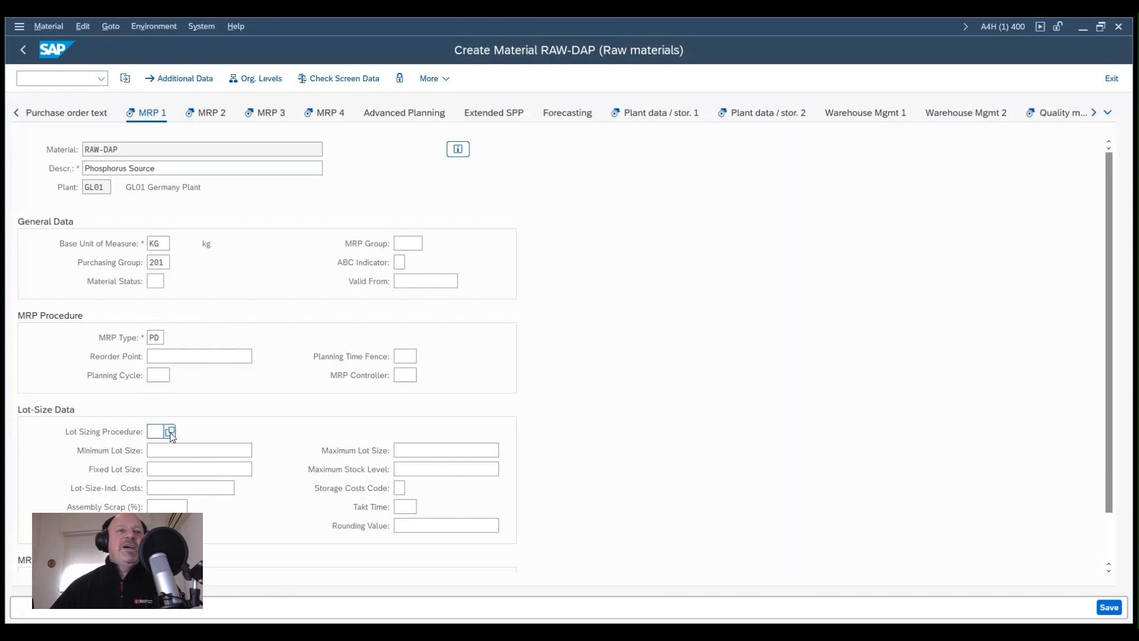
click(171, 431)
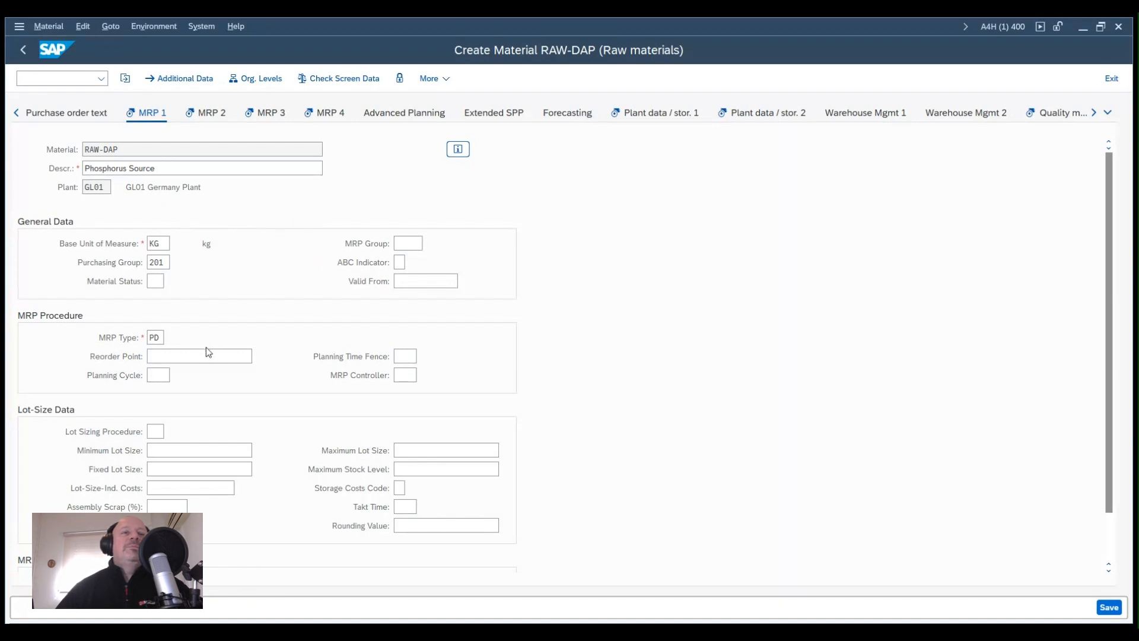
text(WB)
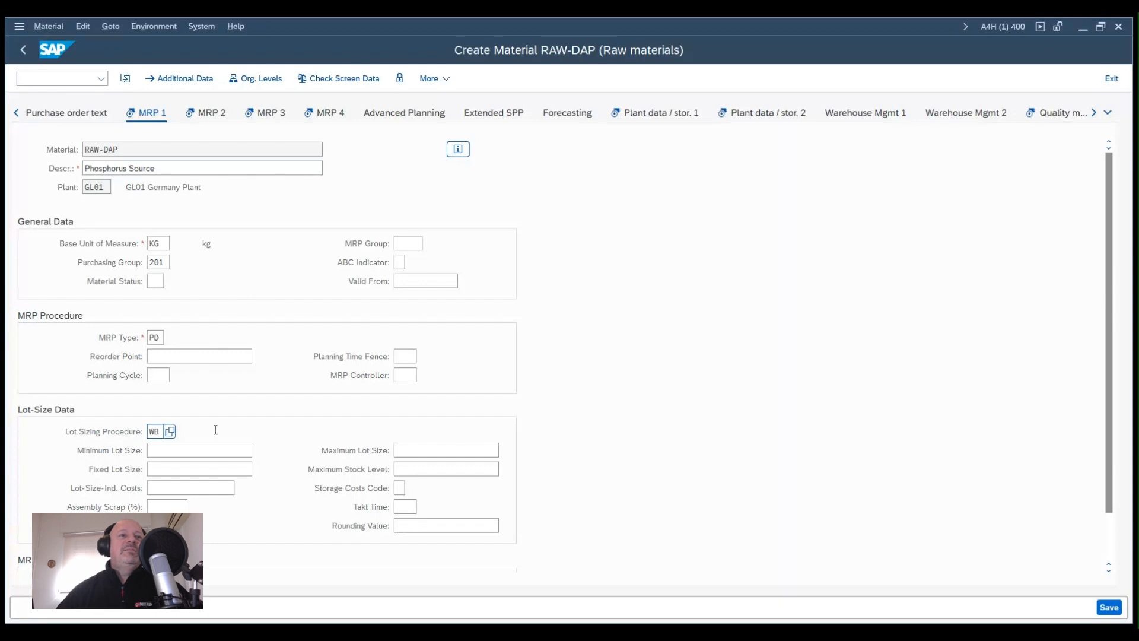
click(152, 432)
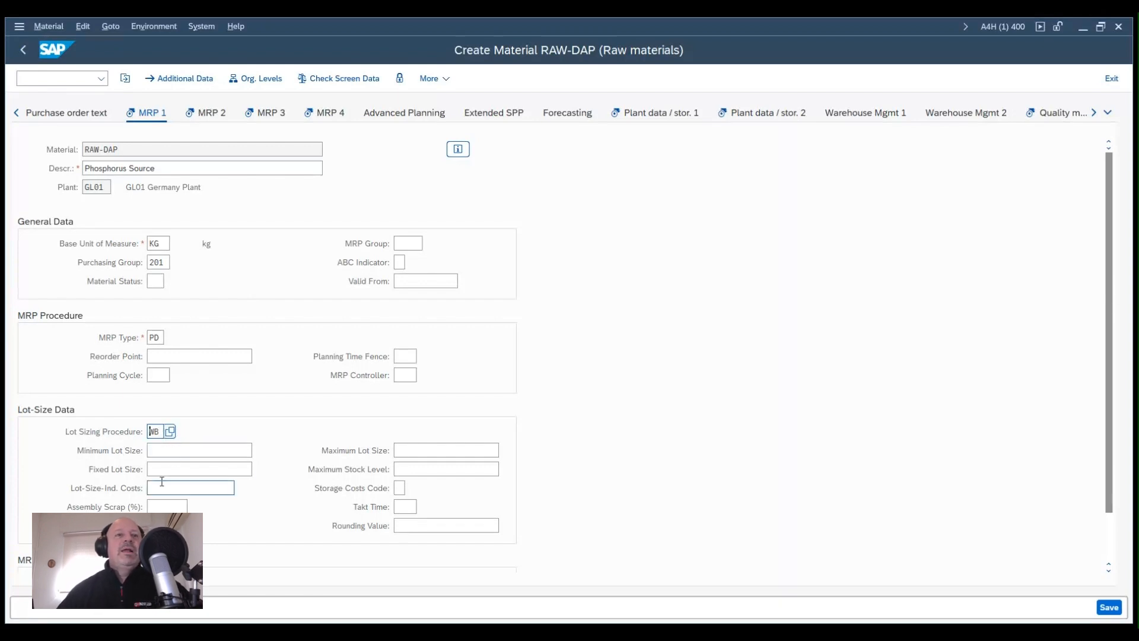
Step: Set the minimum lot size to 25 and the maximum lot size to 250 in the lot-size data
click(188, 452)
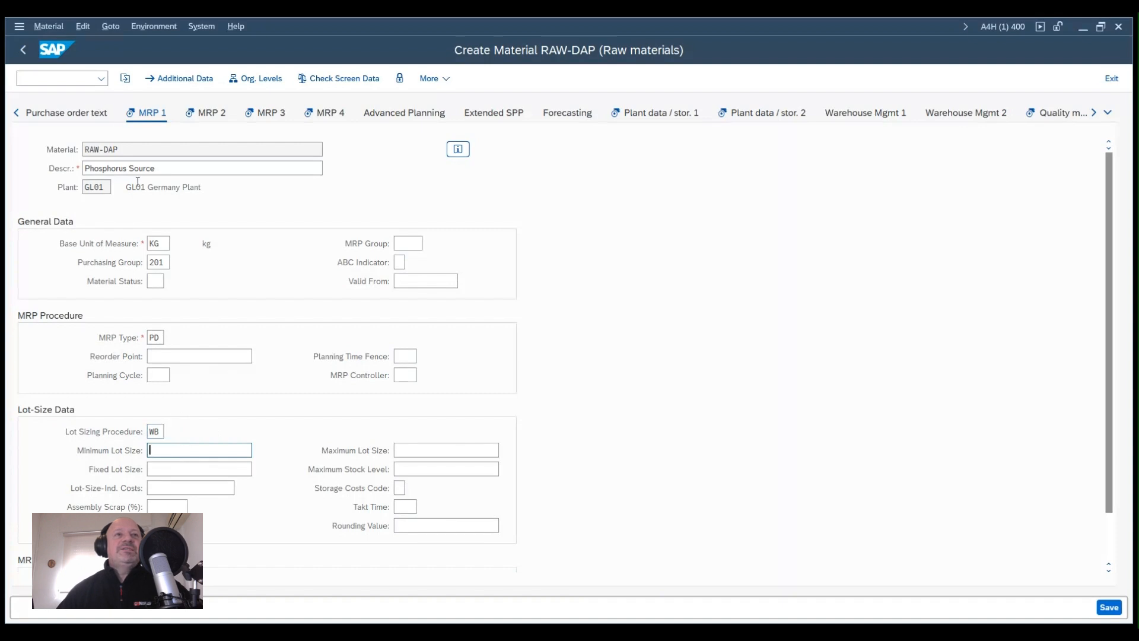
drag(160, 169, 62, 168)
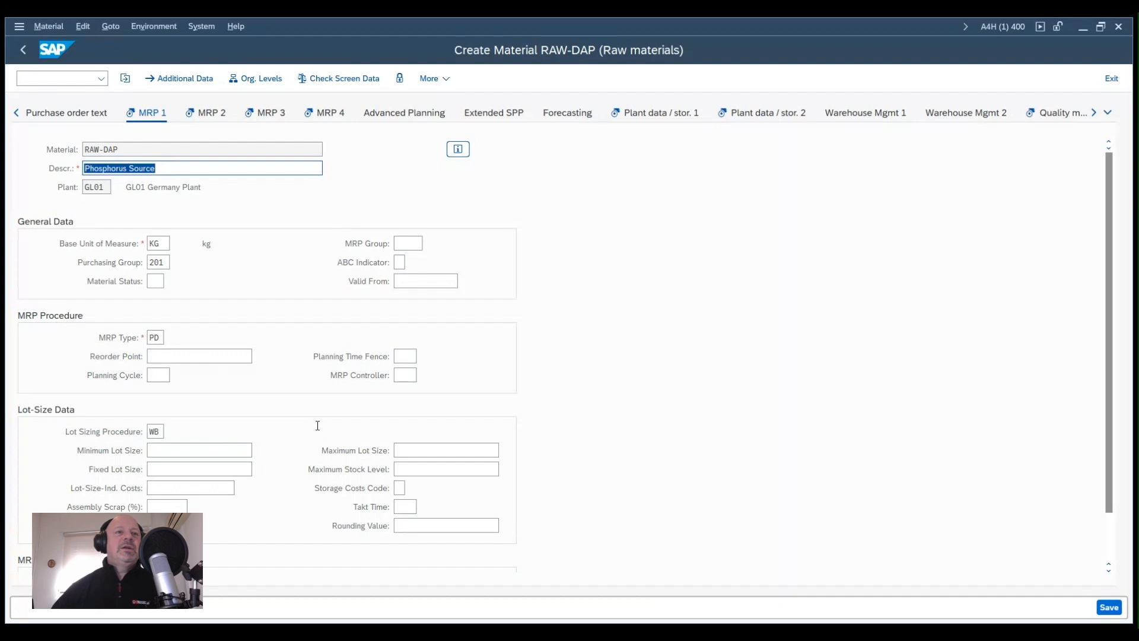
click(194, 451)
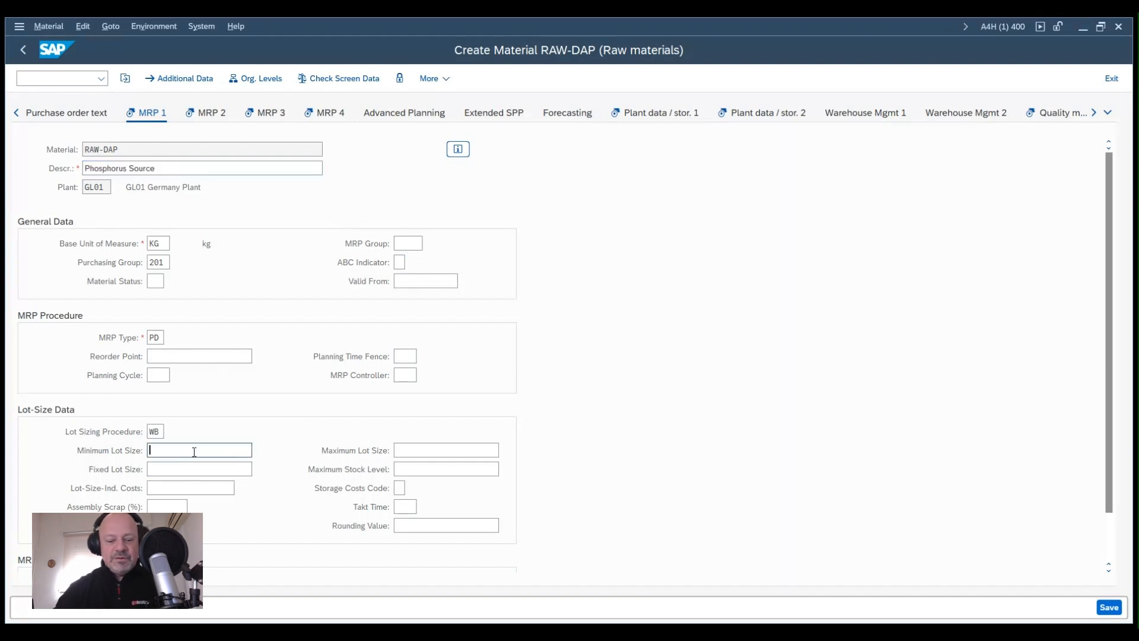
text(25)
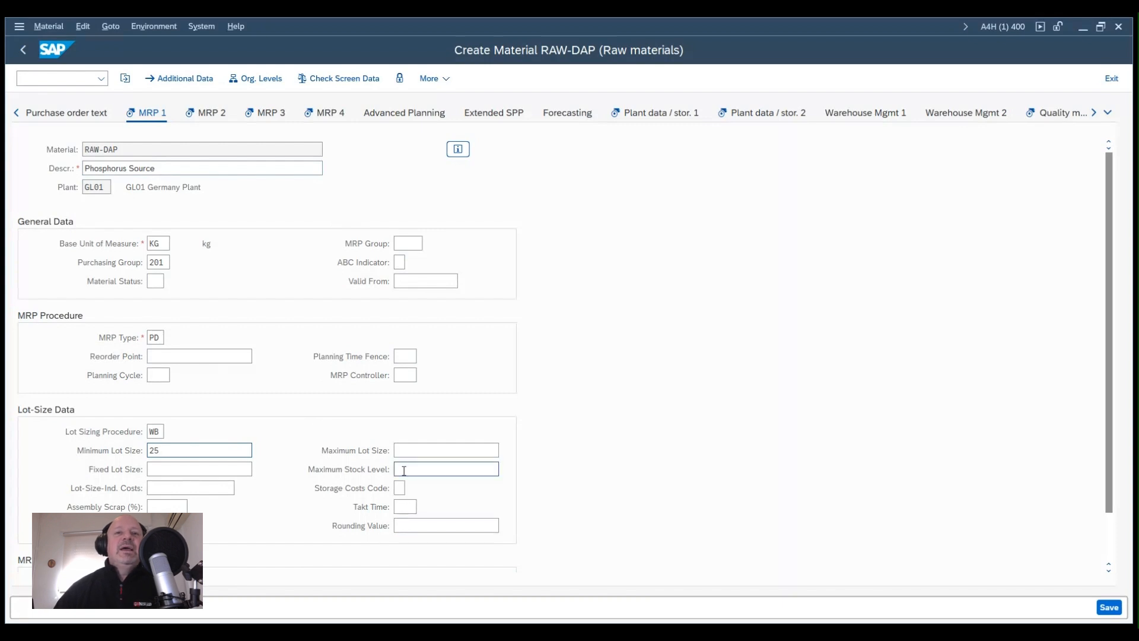
click(410, 450)
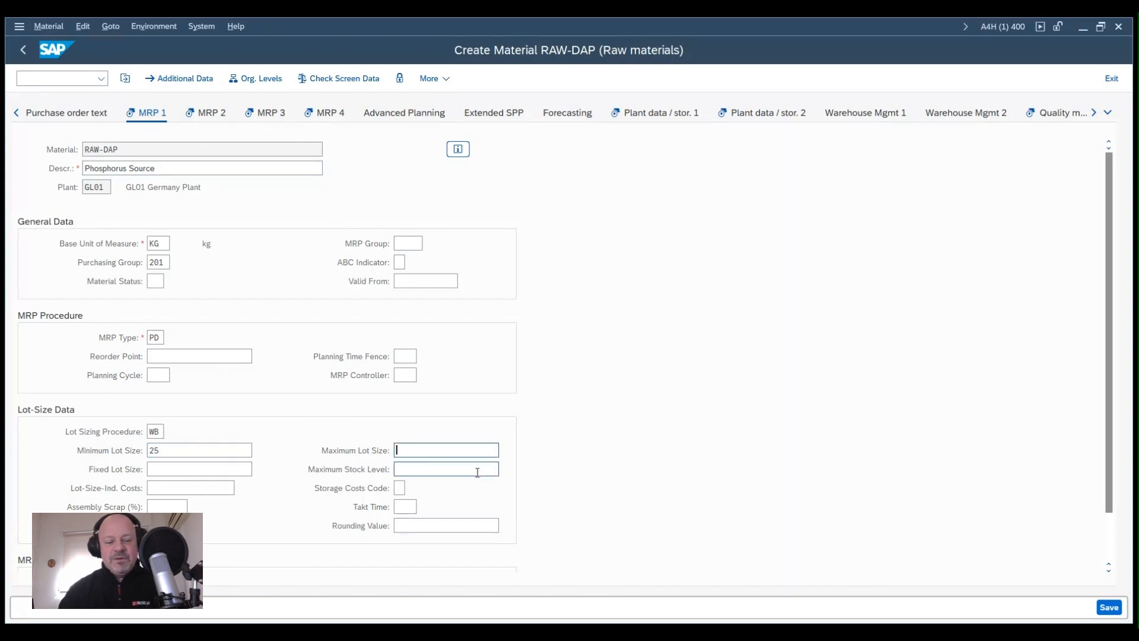
text(250)
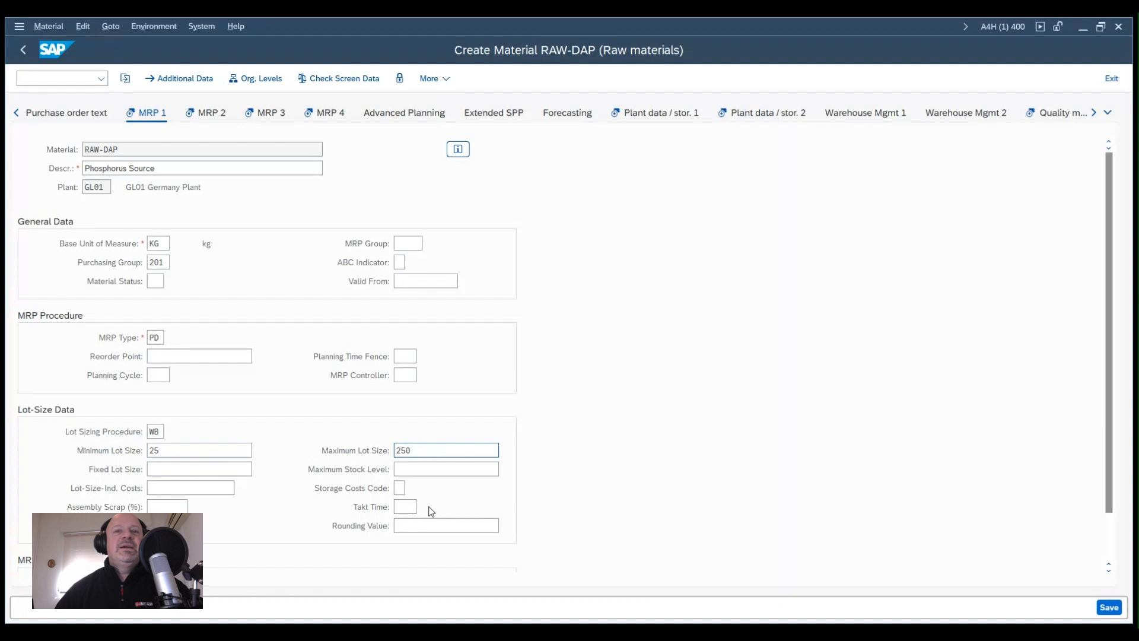
Step: Set the rounding value to 25 in the lot-size data
click(416, 526)
text(25)
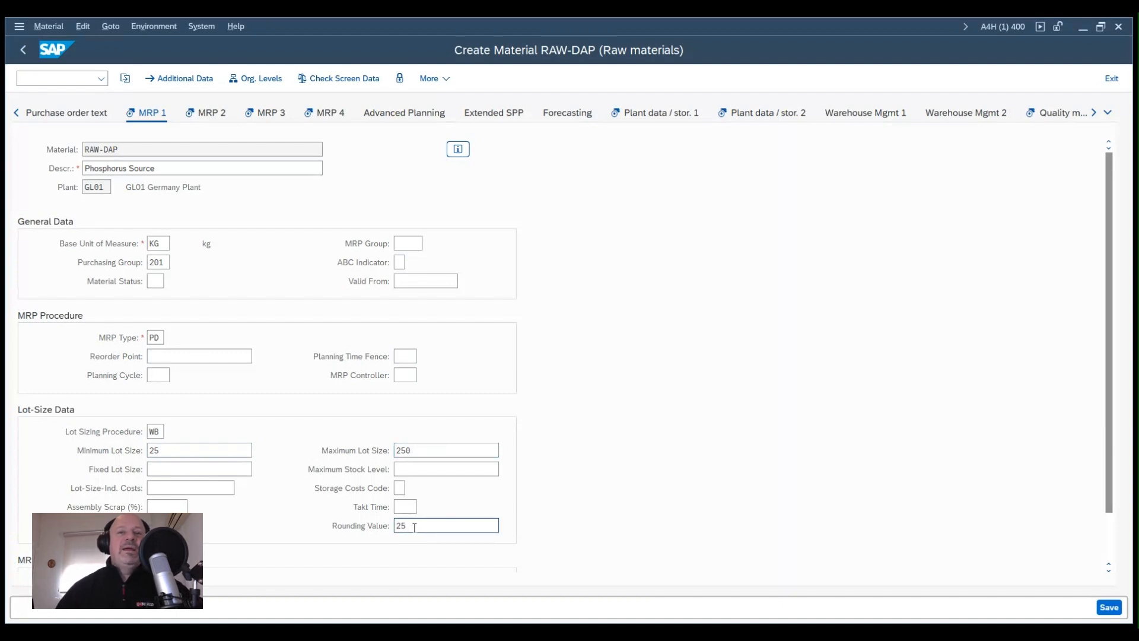
double_click(415, 526)
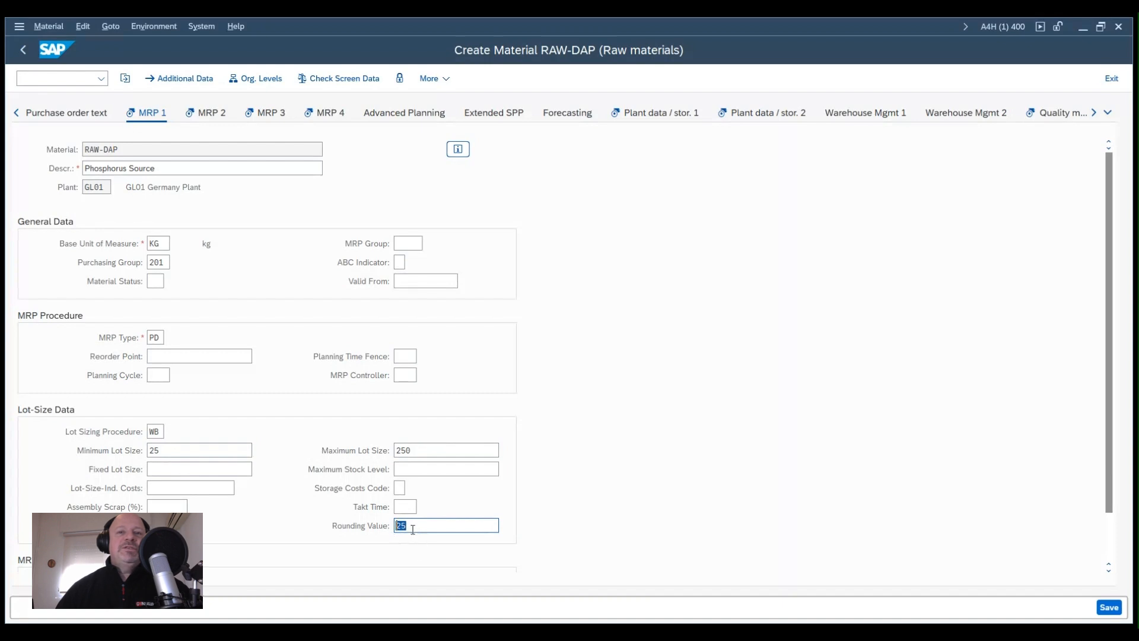
double_click(169, 451)
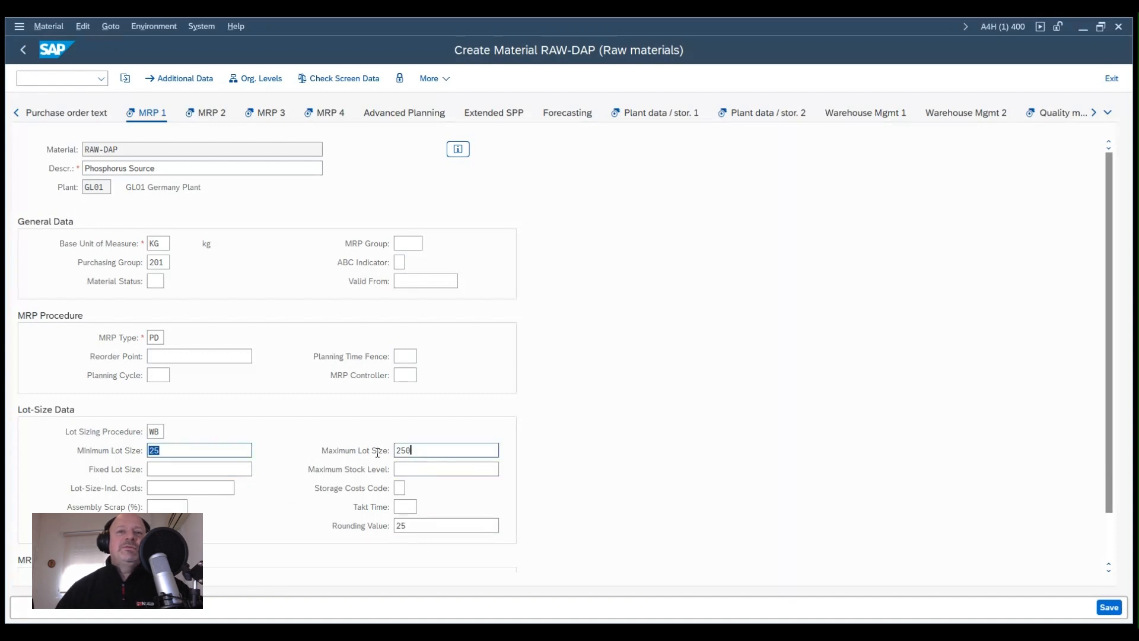
key(Return)
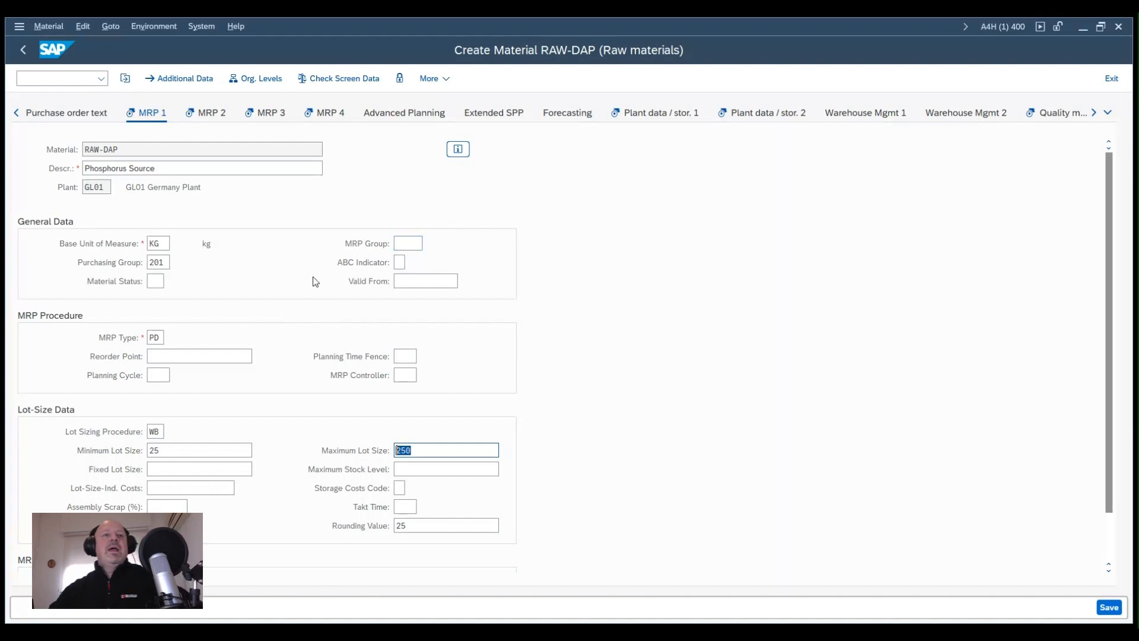
Step: Assign MRP controller 001 in the MRP procedure data and proceed to the MRP 2 view
scroll(338, 333, down, 2)
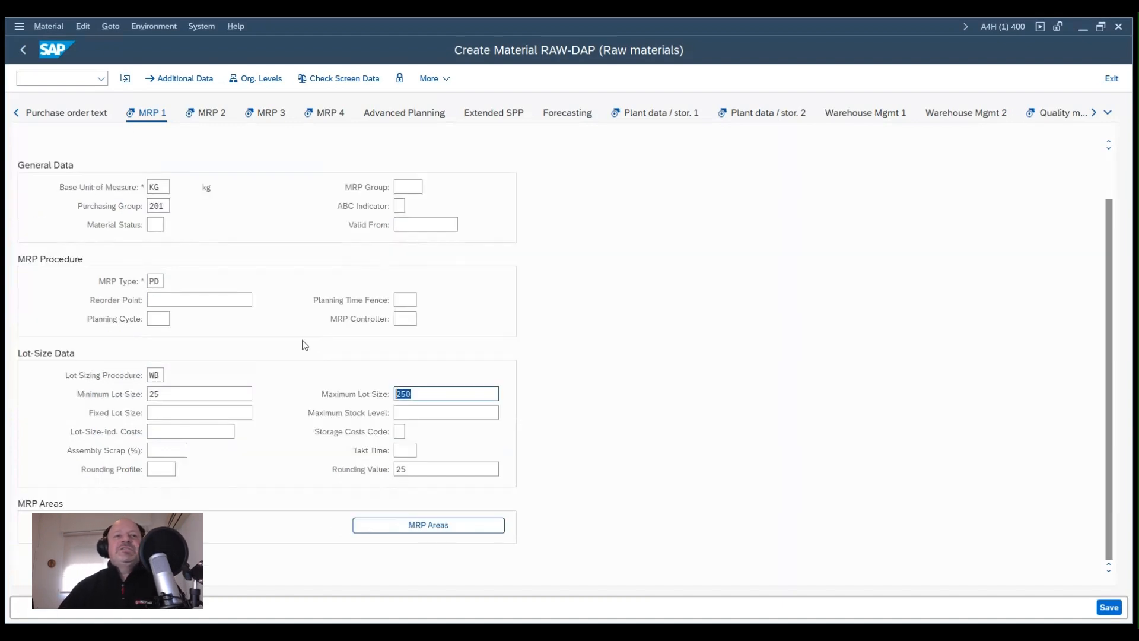
scroll(304, 323, up, 2)
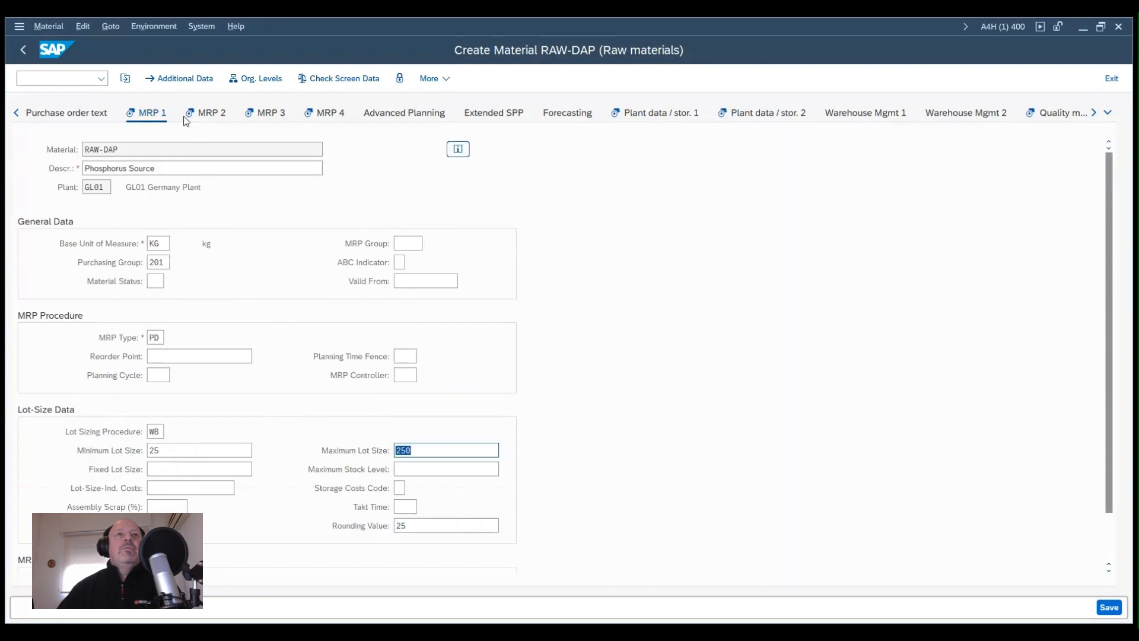
click(212, 119)
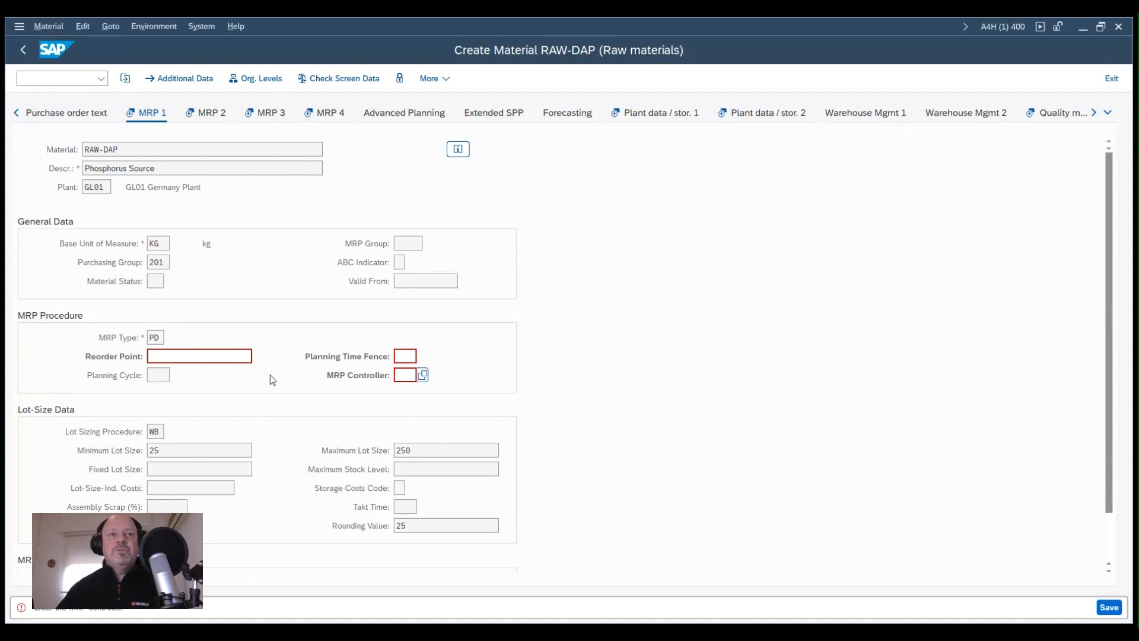
double_click(158, 337)
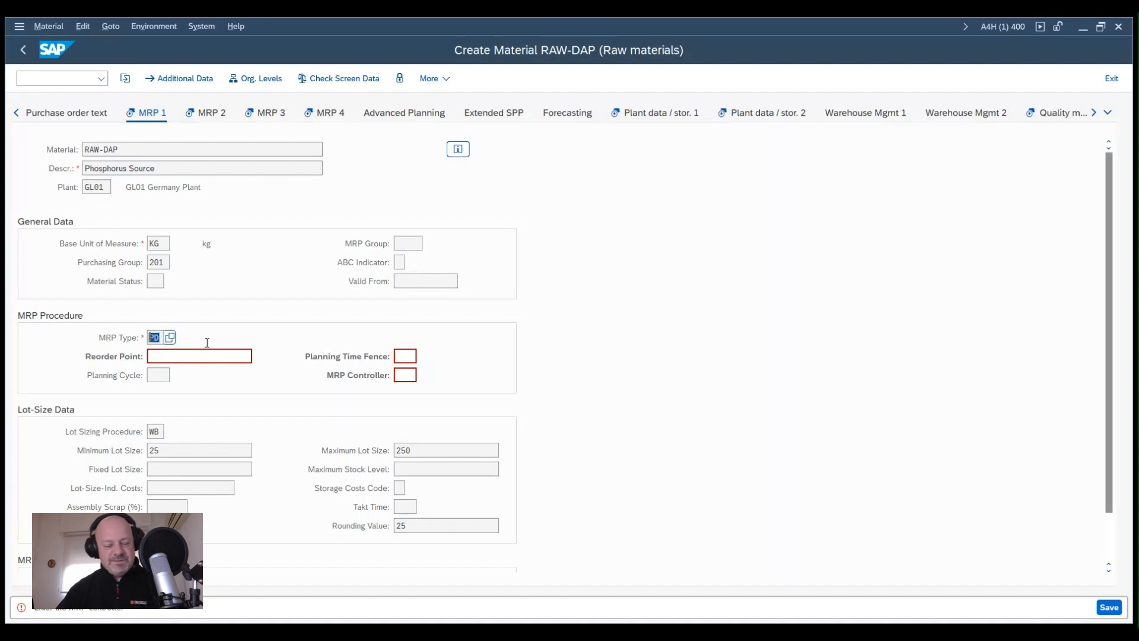
click(400, 374)
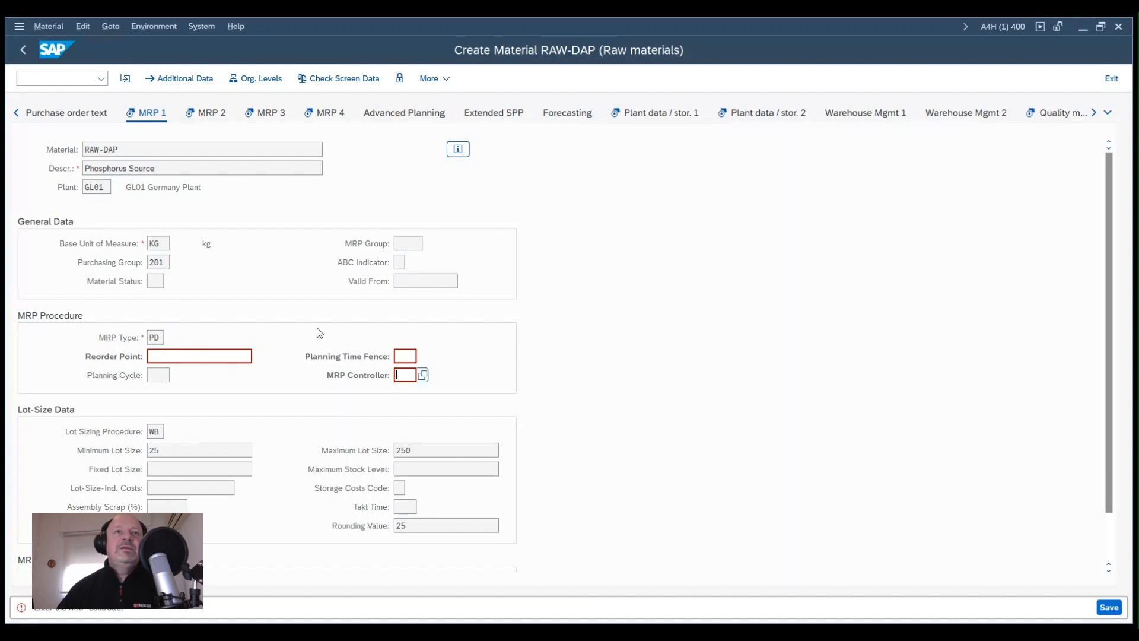
click(422, 375)
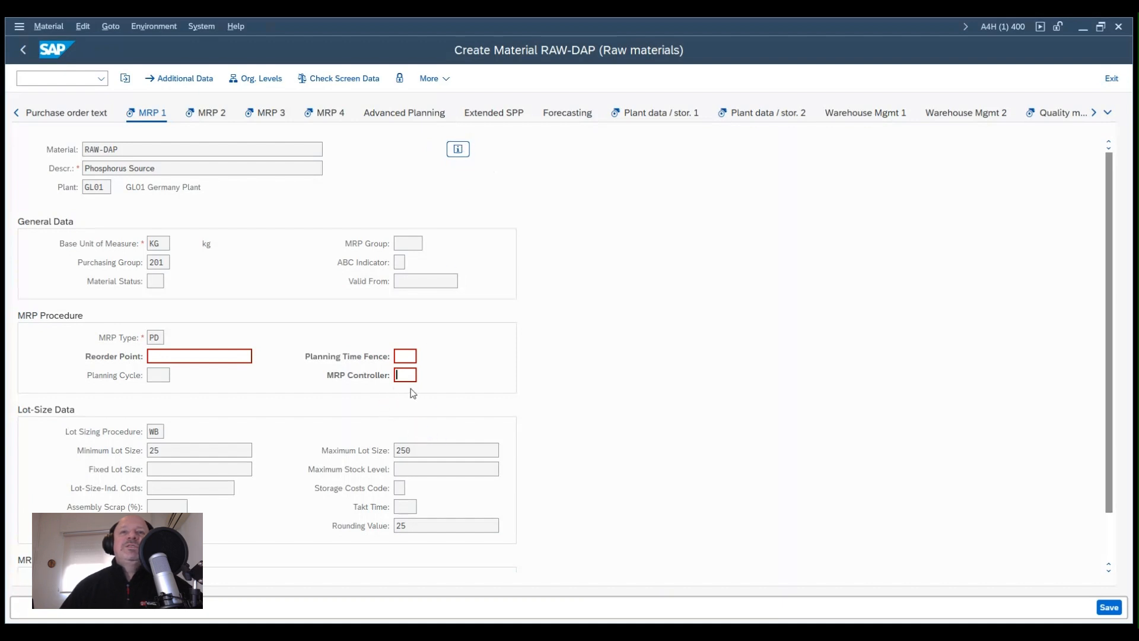
text(001)
click(212, 114)
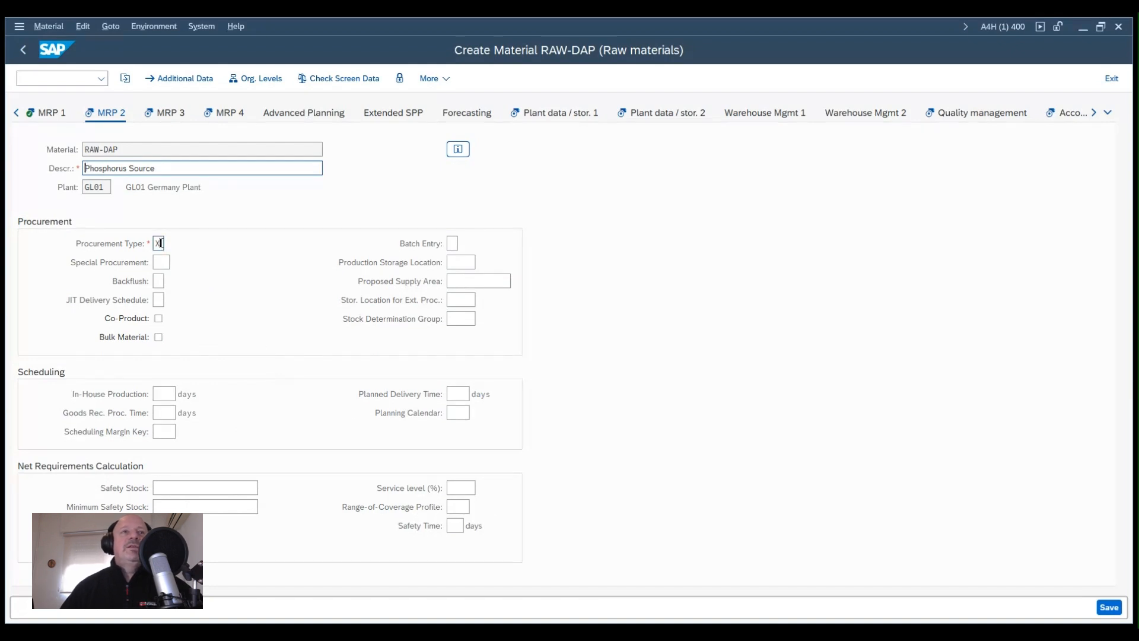
Step: Set the procurement type to F in the MRP 2 view
click(157, 243)
key(F4)
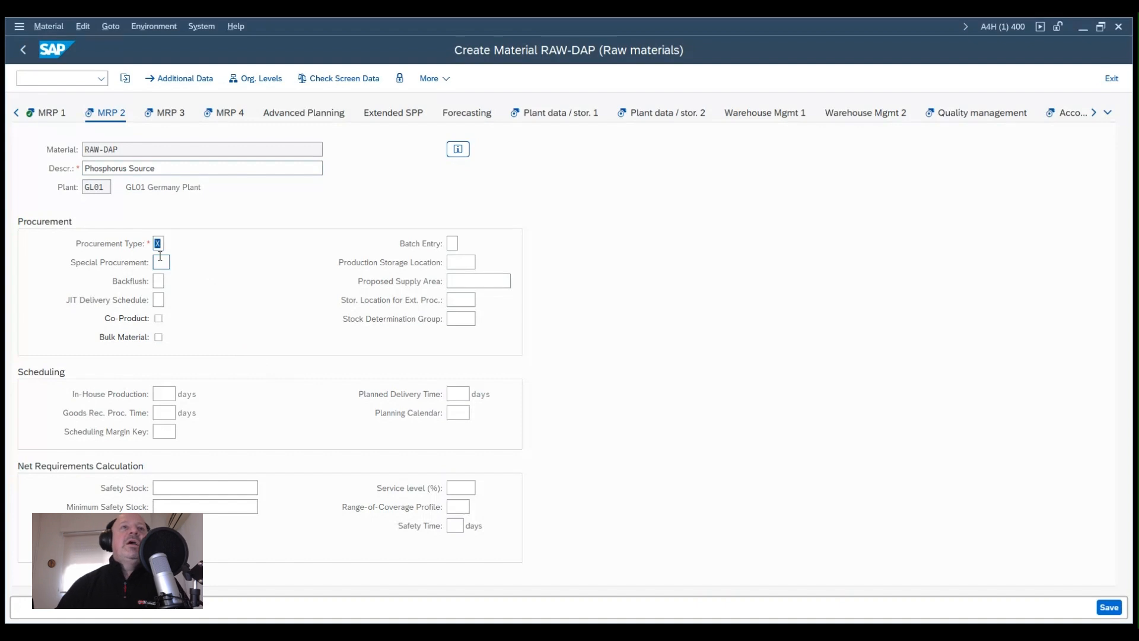
text(F)
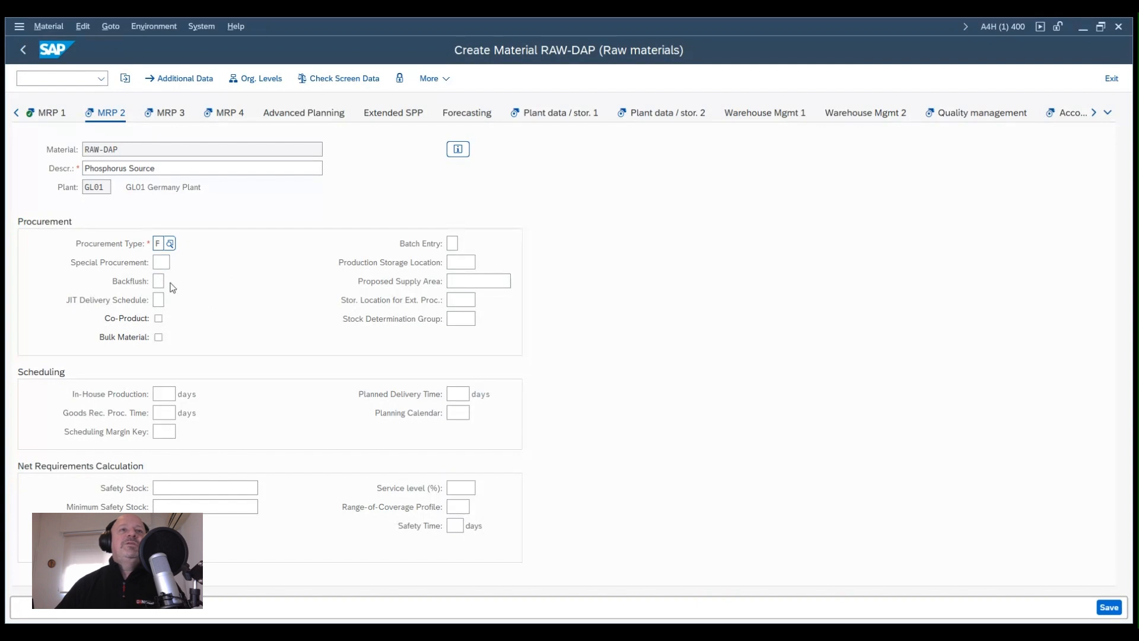
Step: Set both the storage location for external procurement and the production storage location to 0001
click(455, 263)
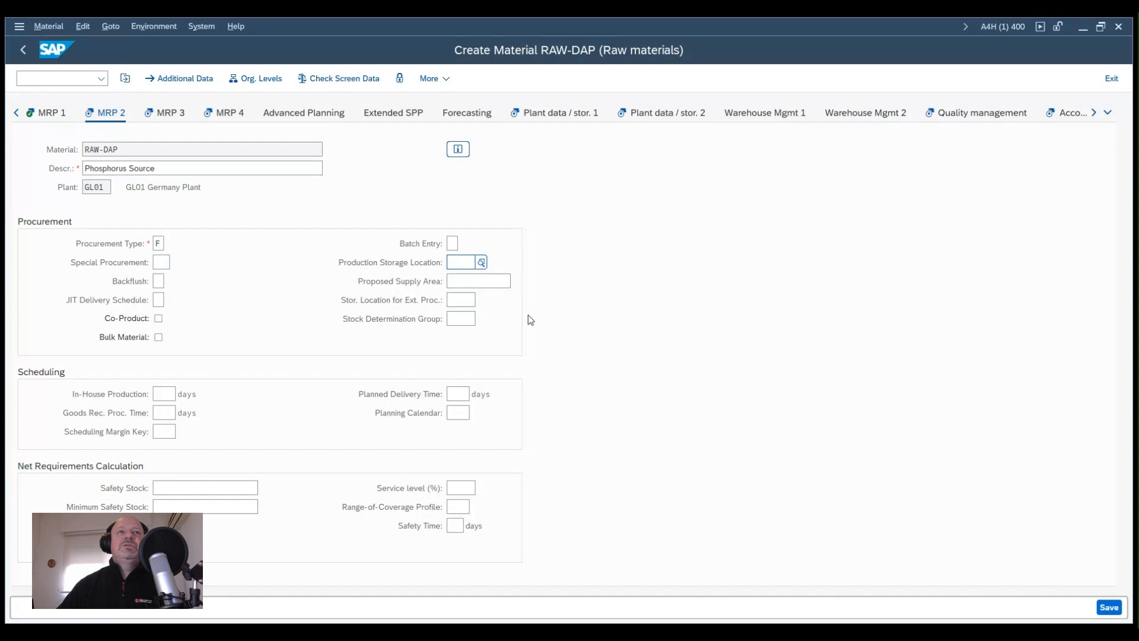
click(462, 301)
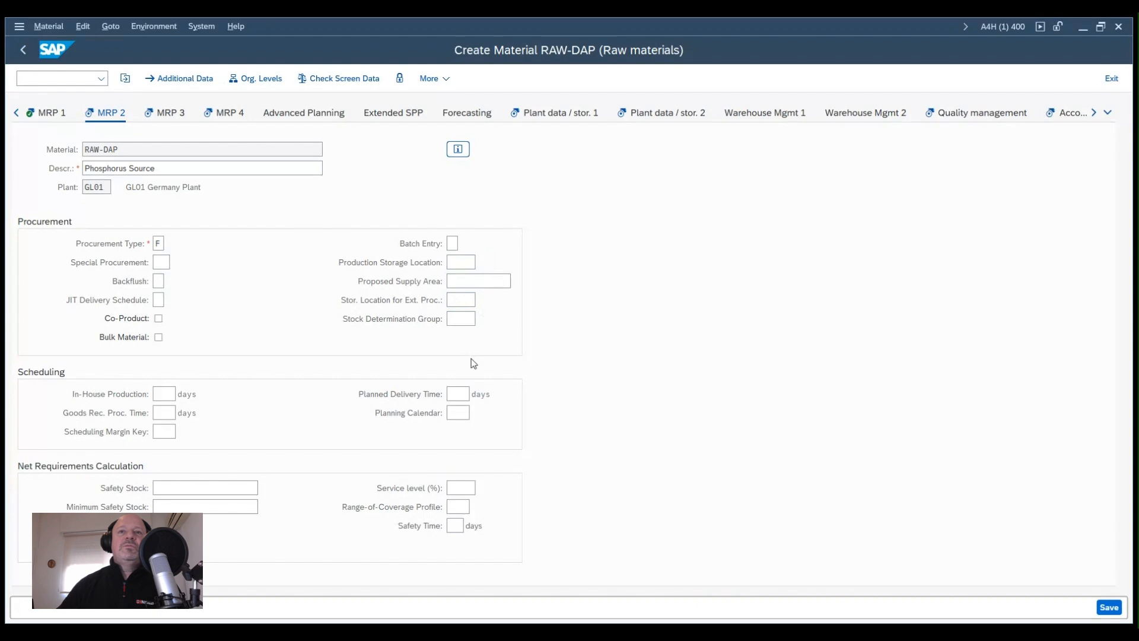
text(0001)
click(461, 261)
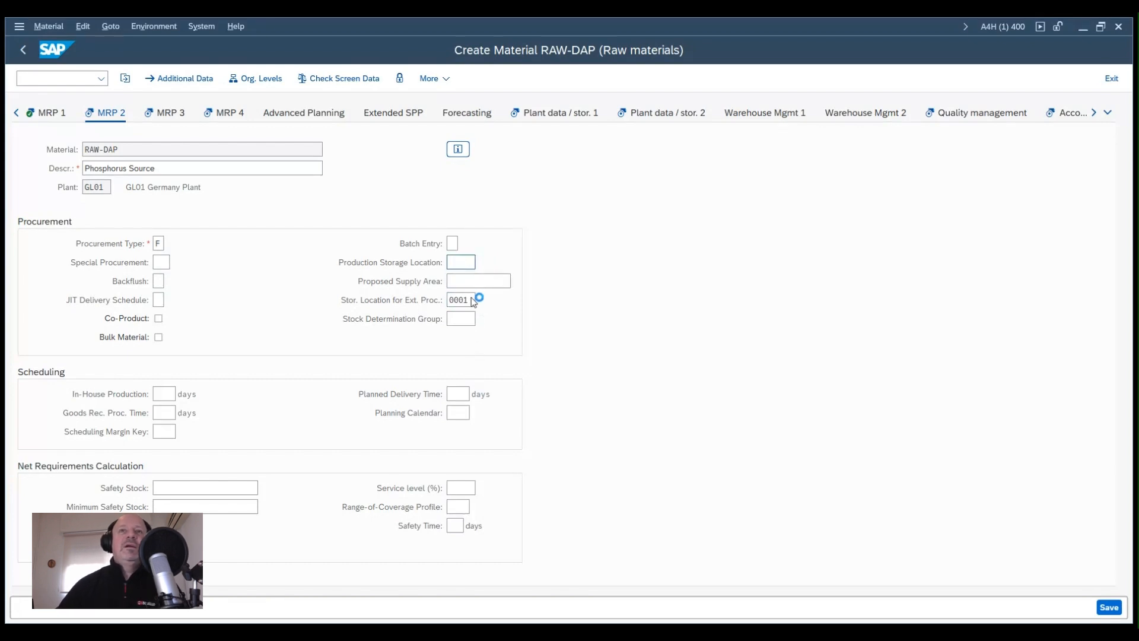
text(0001)
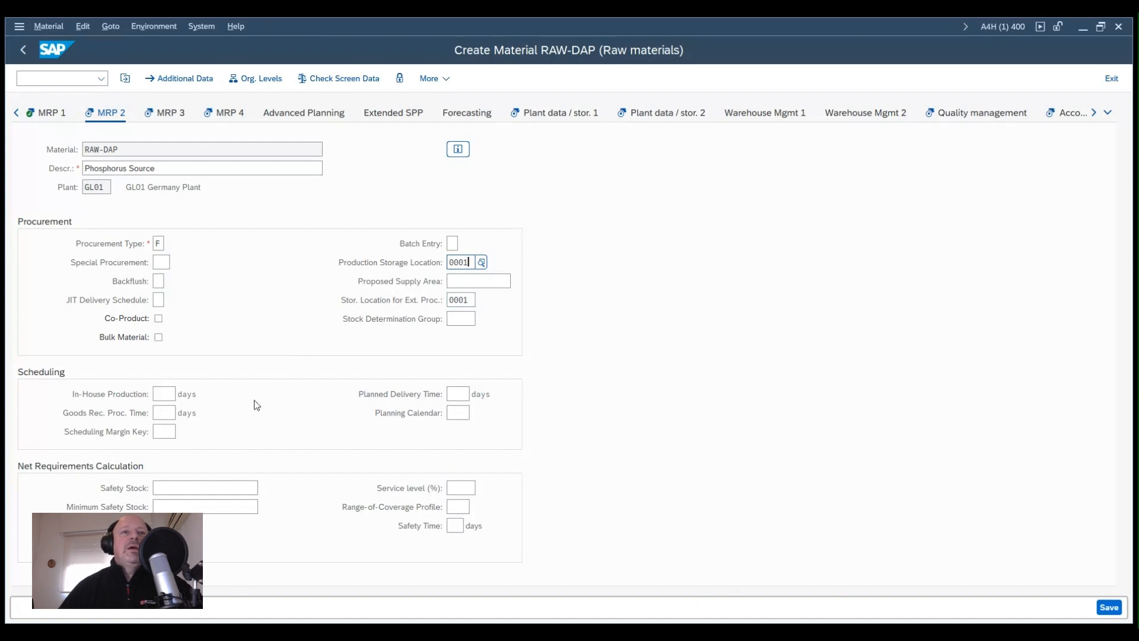
Step: Set the planned delivery time to 5 days and the safety stock to 50
click(457, 397)
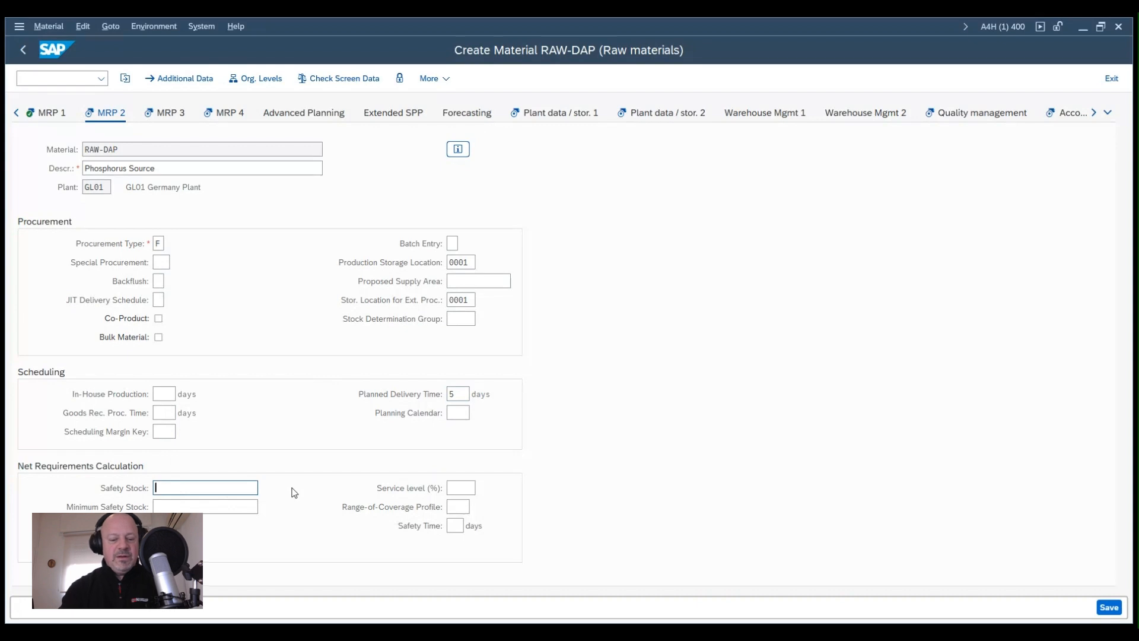
text(50)
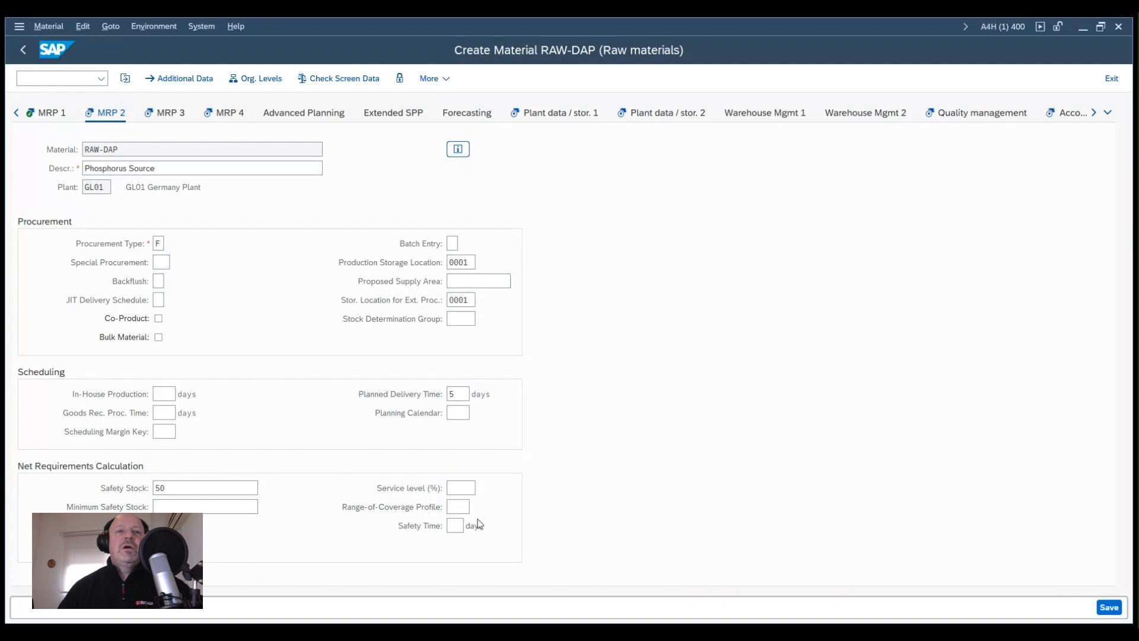
click(176, 489)
double_click(172, 491)
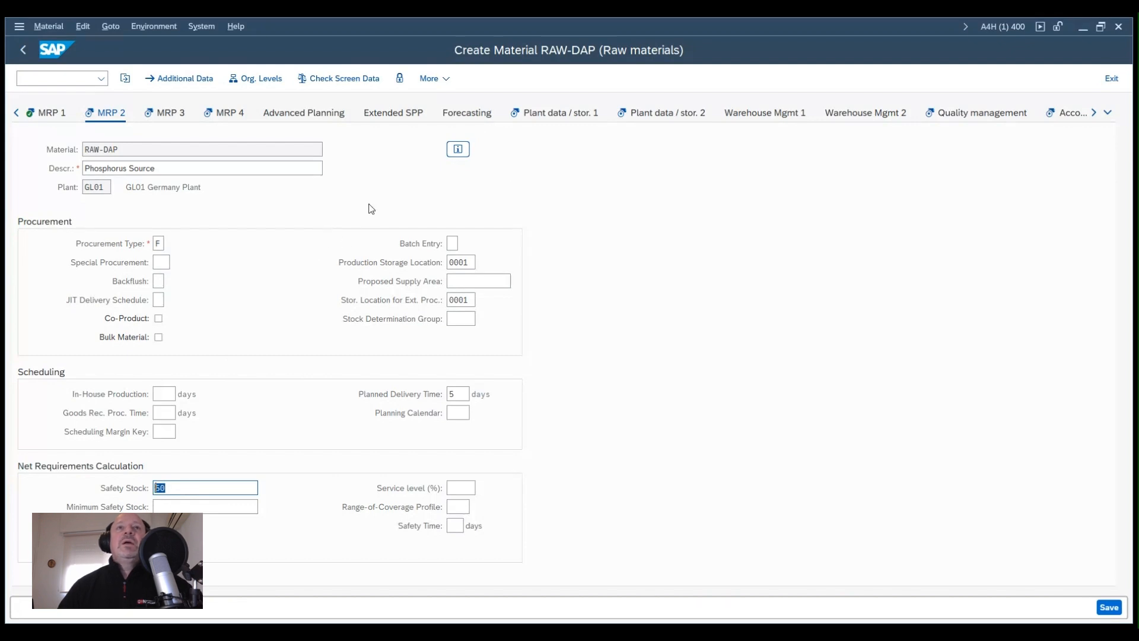
Step: Set the availability check to 02 in the MRP 3 view
click(170, 114)
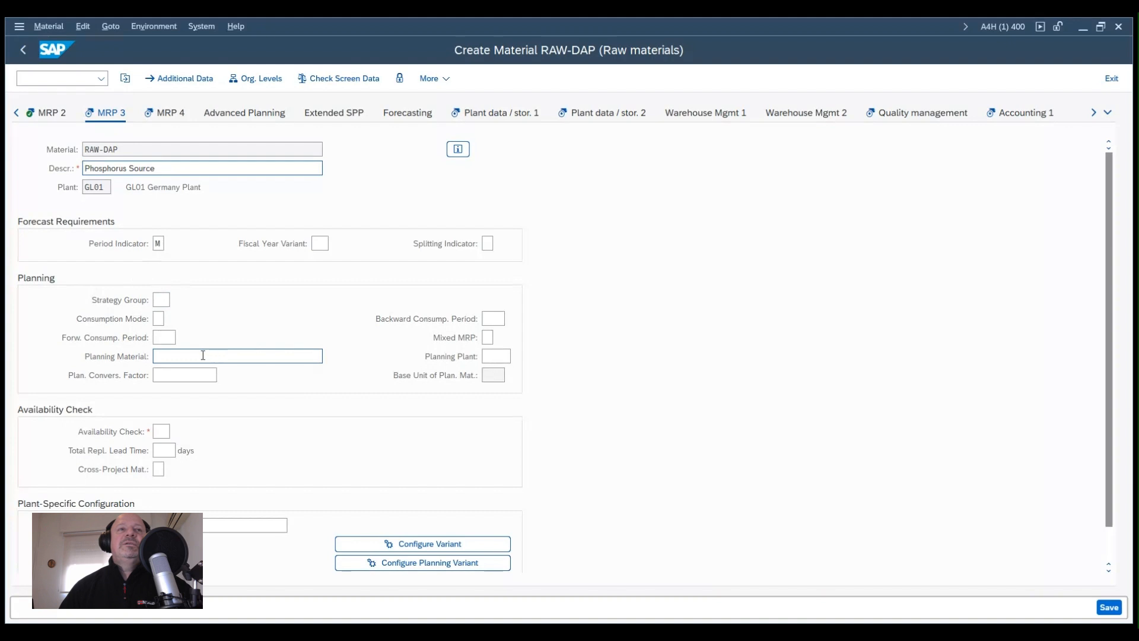
click(165, 434)
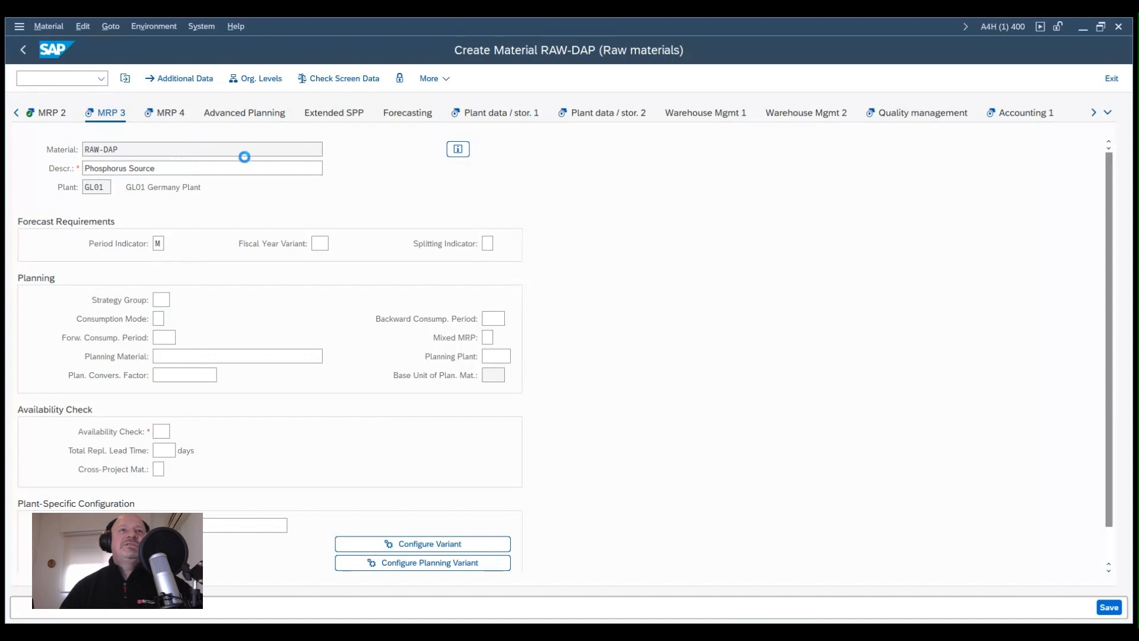
key(Return)
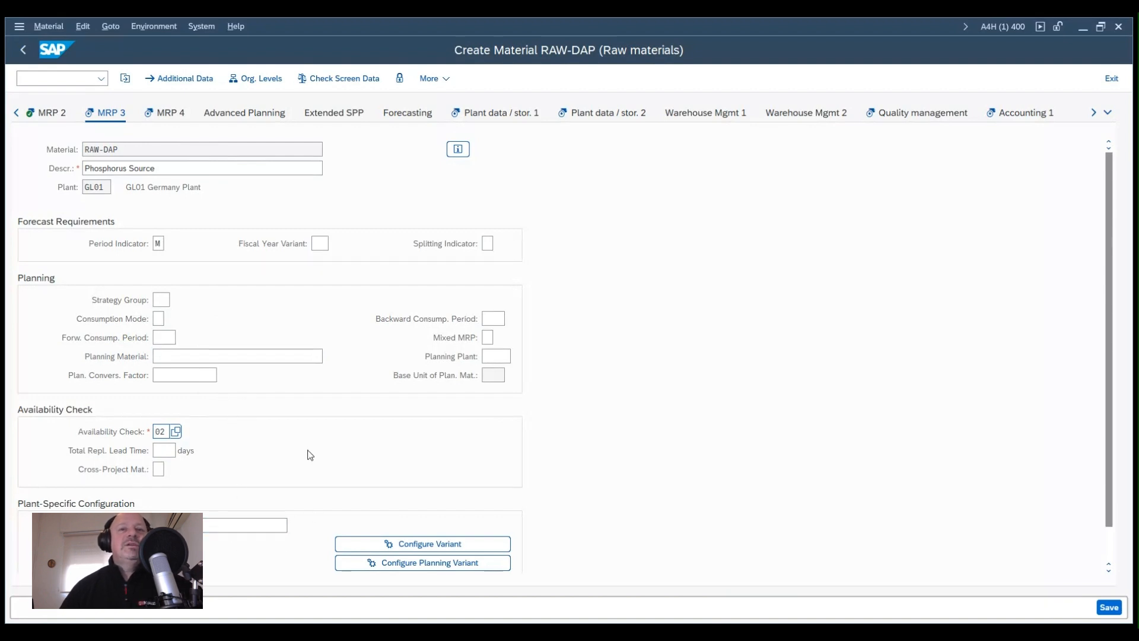
scroll(306, 454, down, 1)
scroll(301, 416, up, 1)
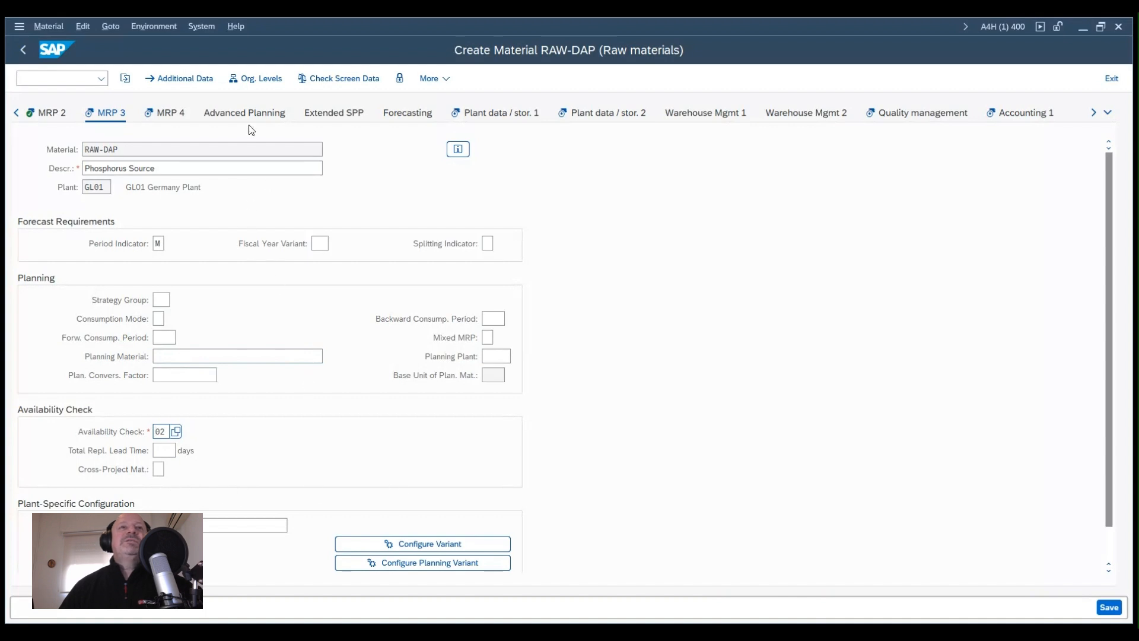
Step: Look up the possible values for individual/collective requirements in the MRP 4 view without selecting one
click(171, 116)
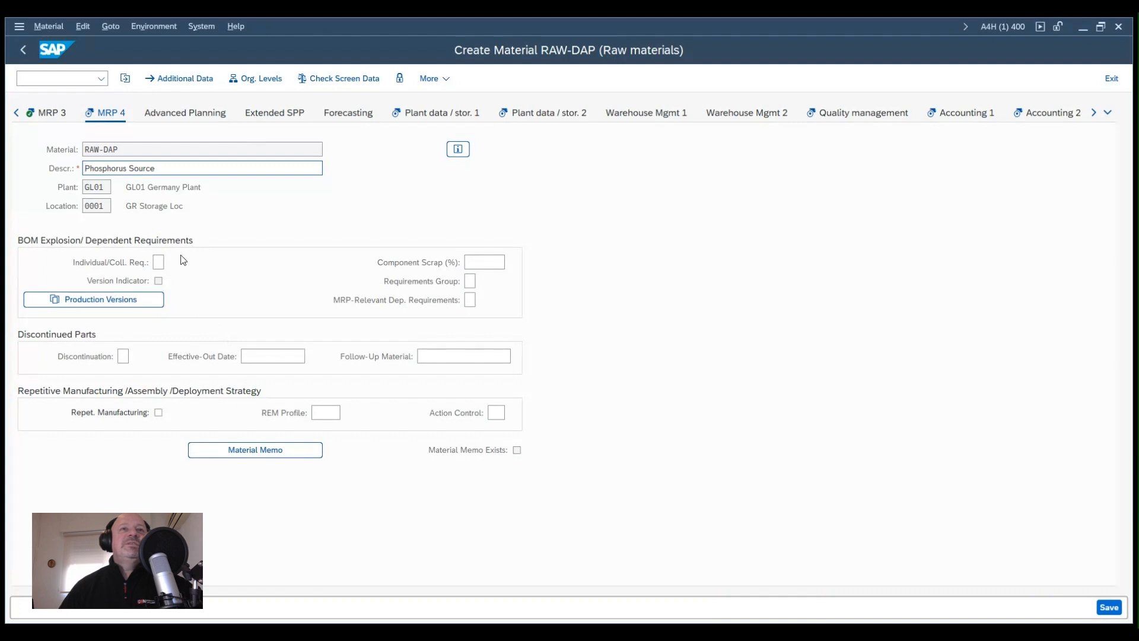
click(164, 259)
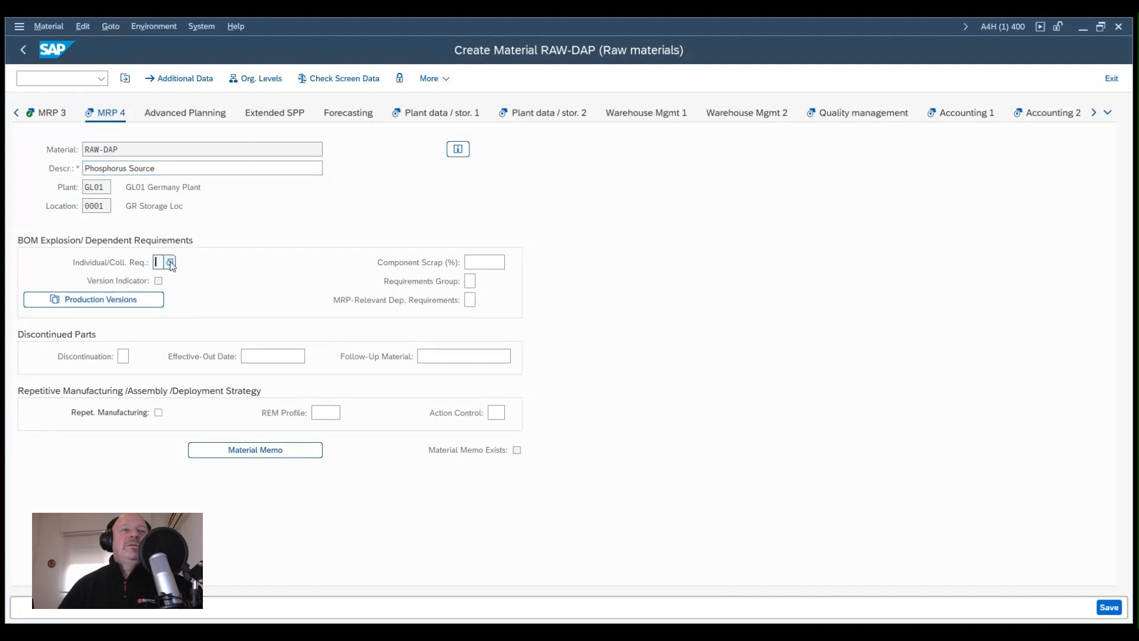
click(170, 262)
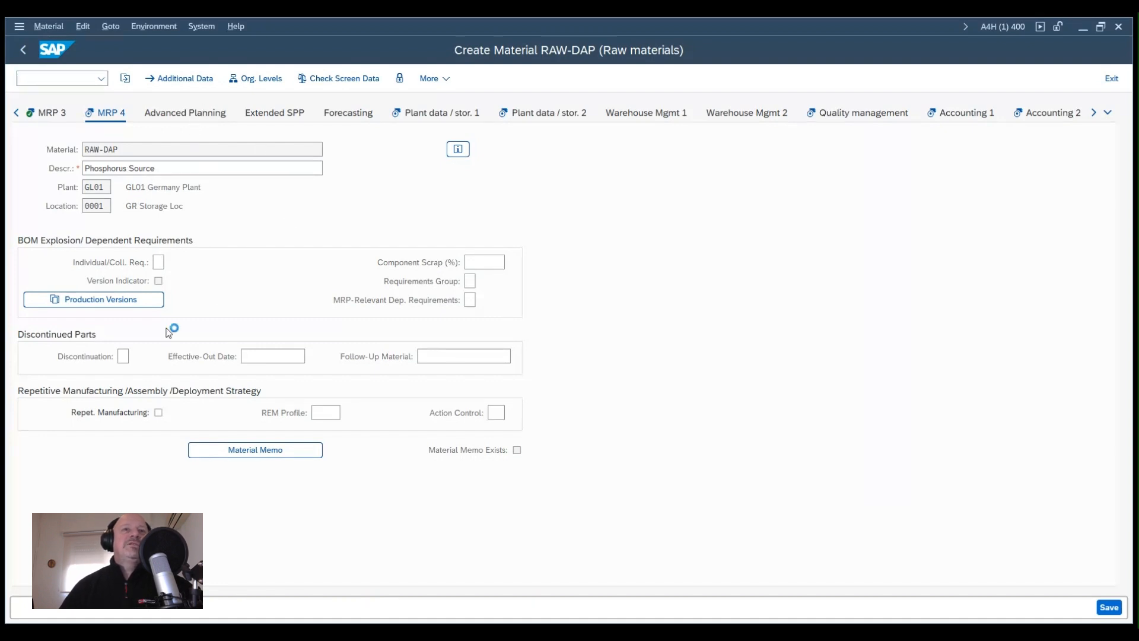
click(328, 426)
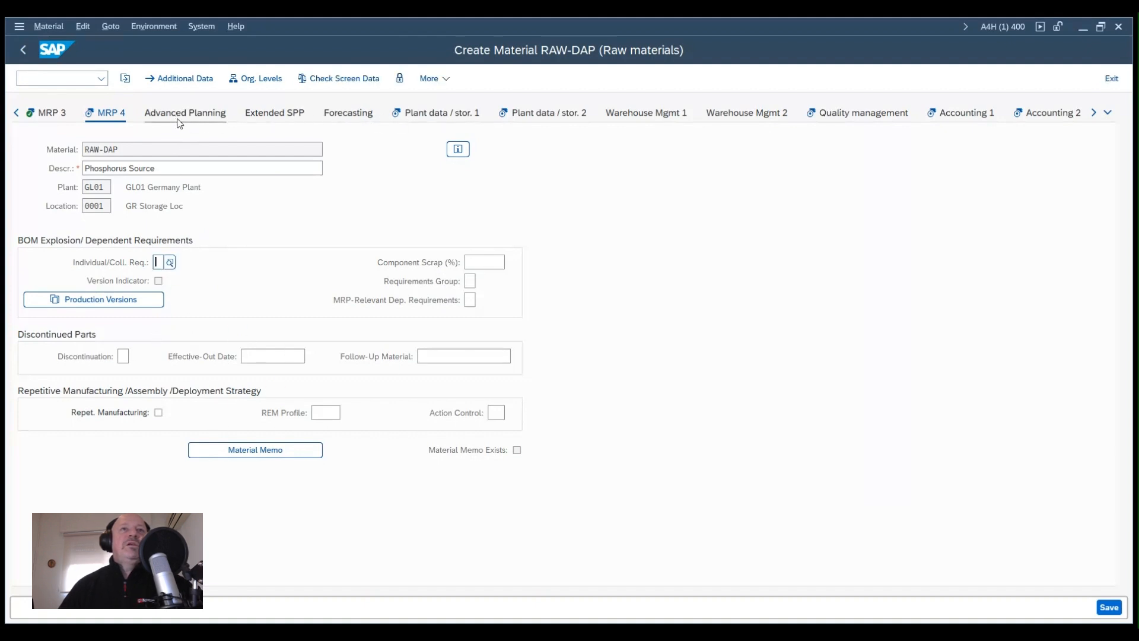
Step: Set the total shelf life to 365 and the minimum remaining shelf life to 30 in the plant data / storage 1 view
click(438, 117)
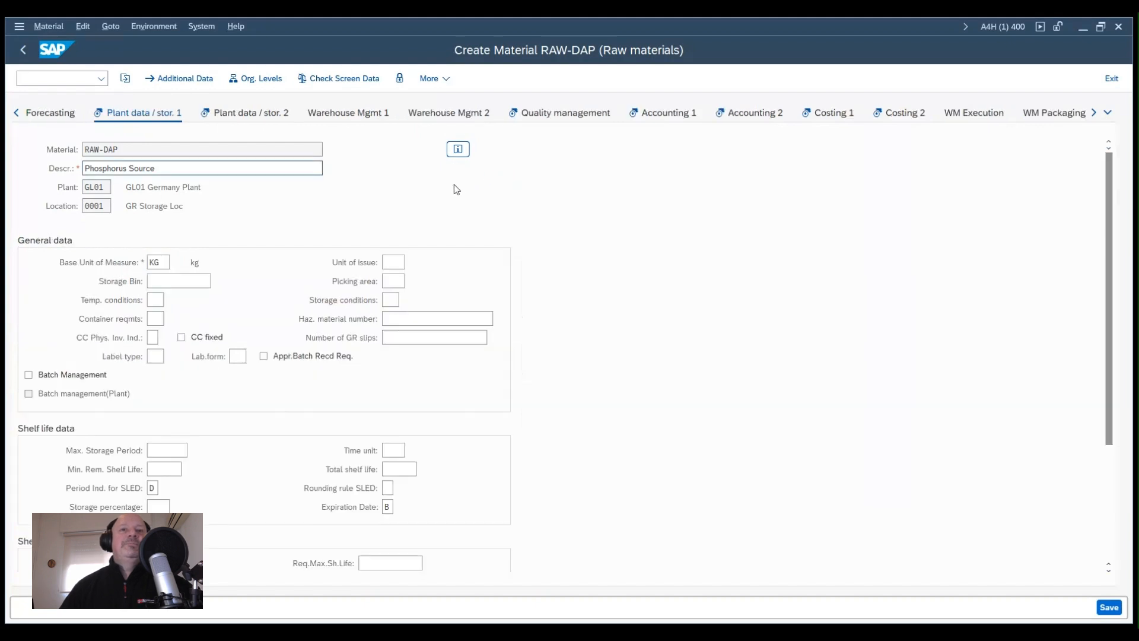
click(392, 471)
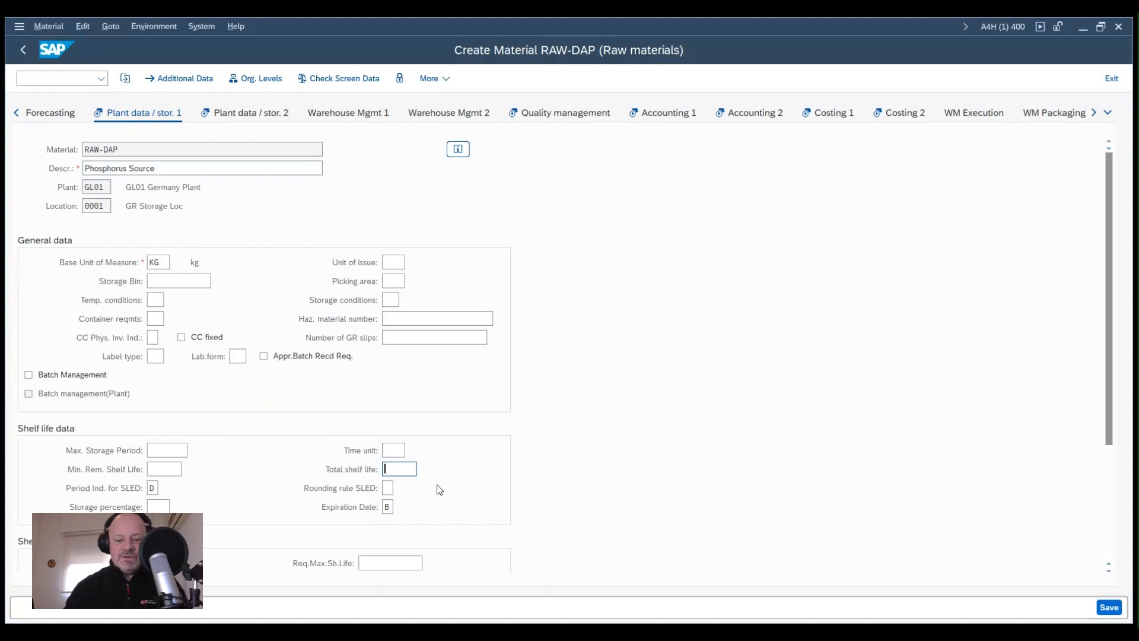
text(365)
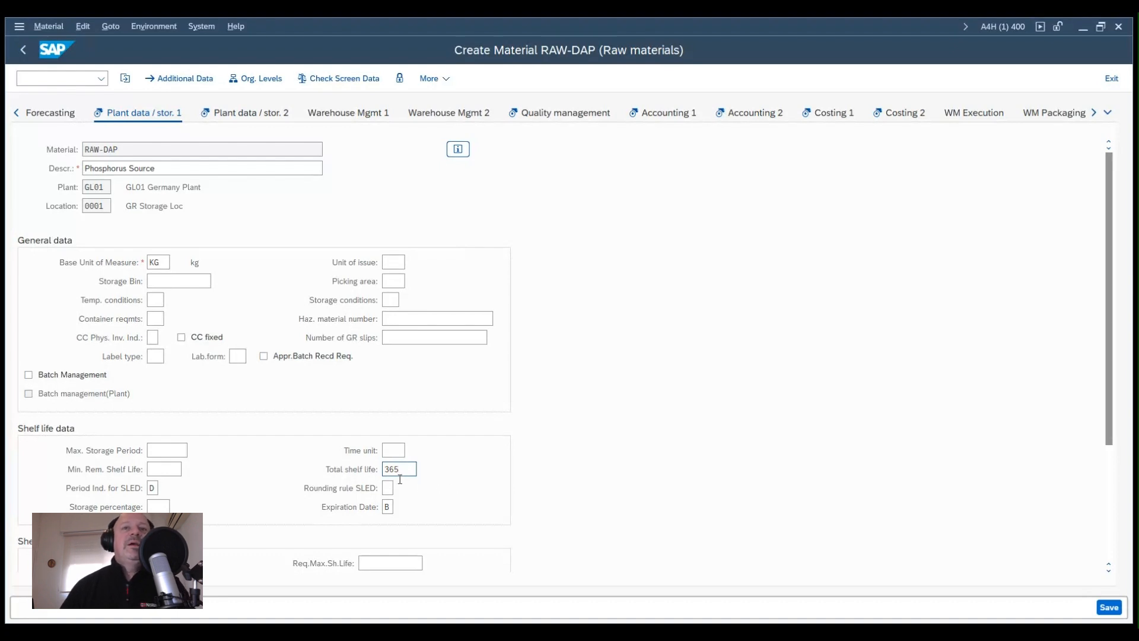
click(163, 471)
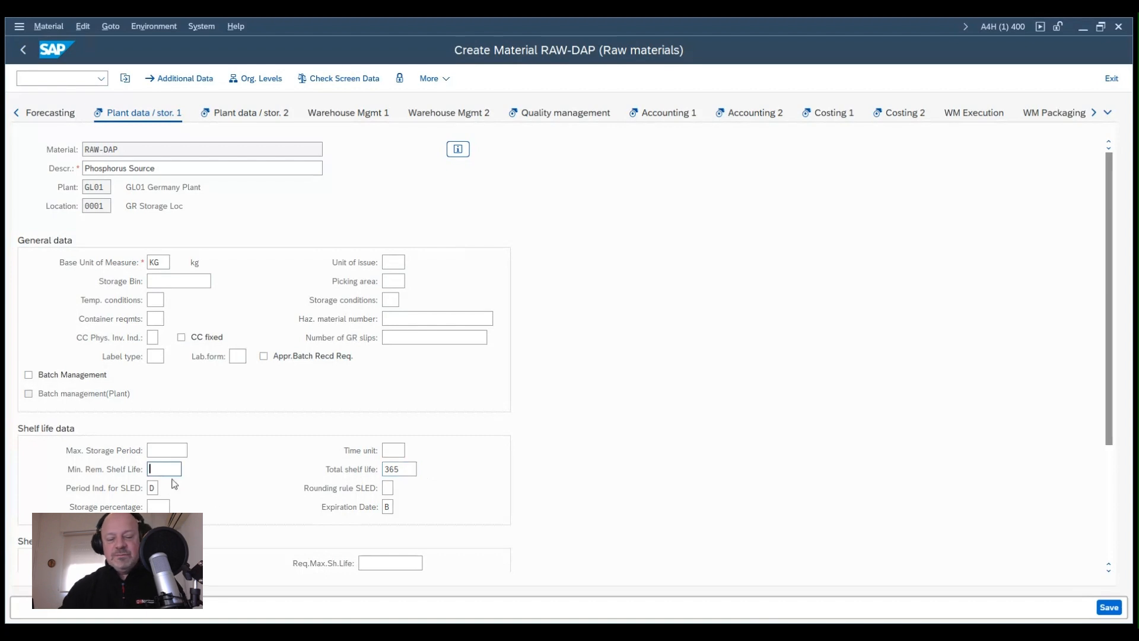
text(30)
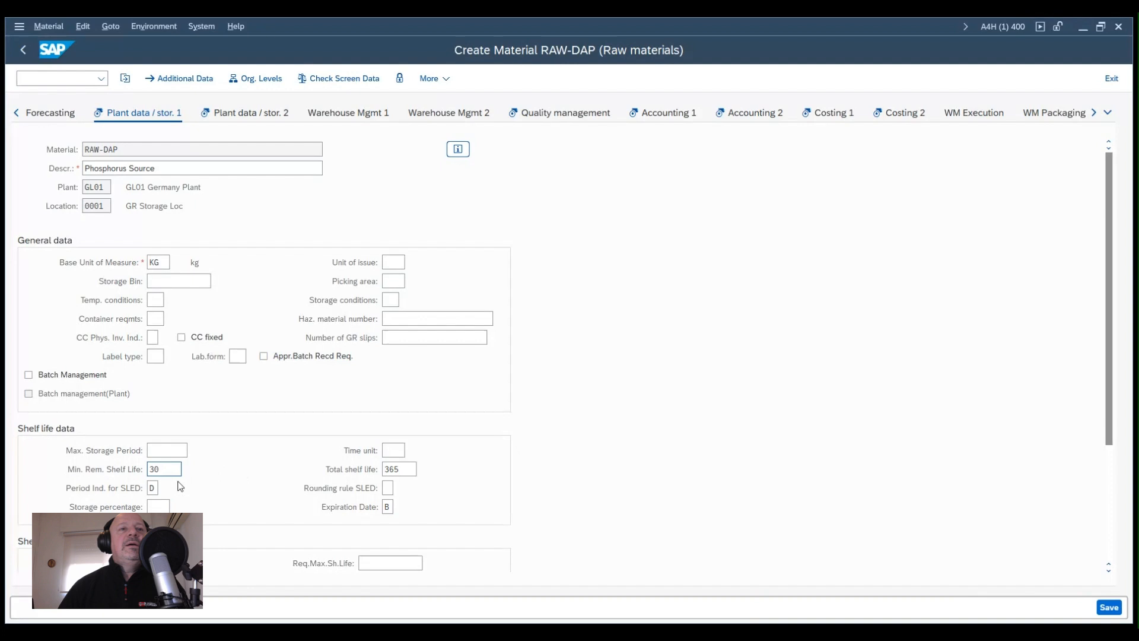
double_click(404, 470)
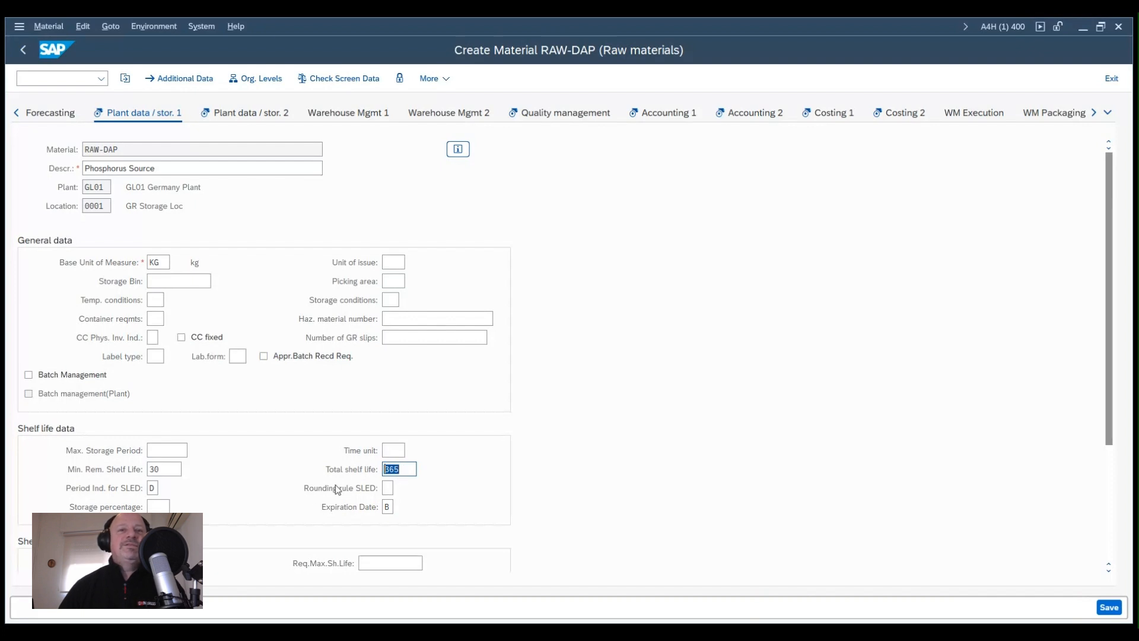
scroll(290, 445, down, 2)
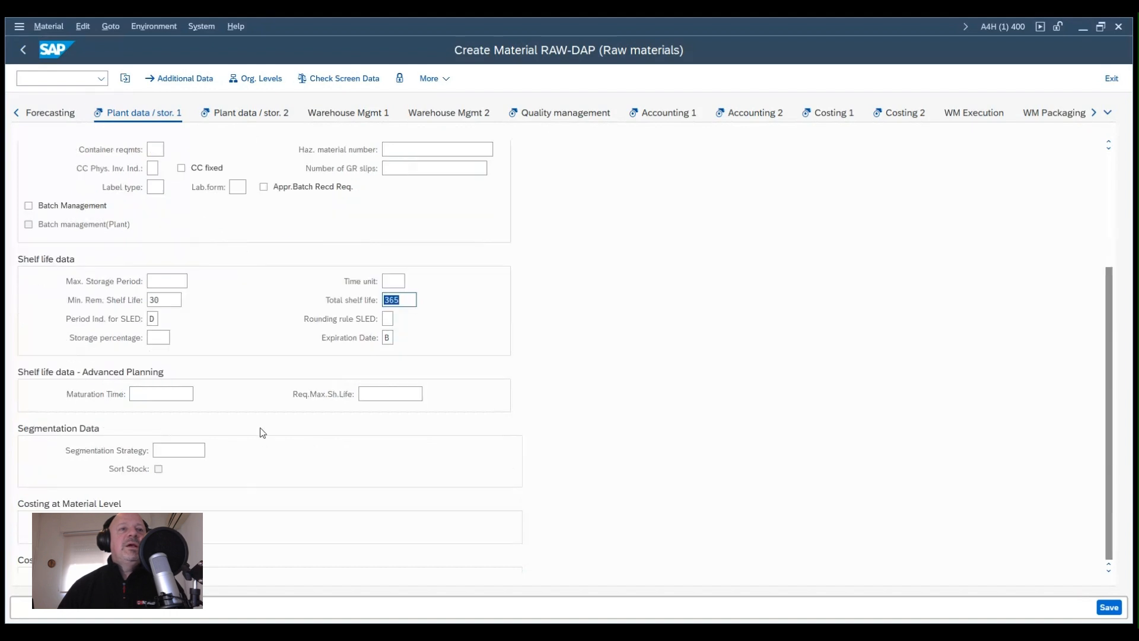
scroll(262, 433, down, 1)
scroll(258, 392, up, 3)
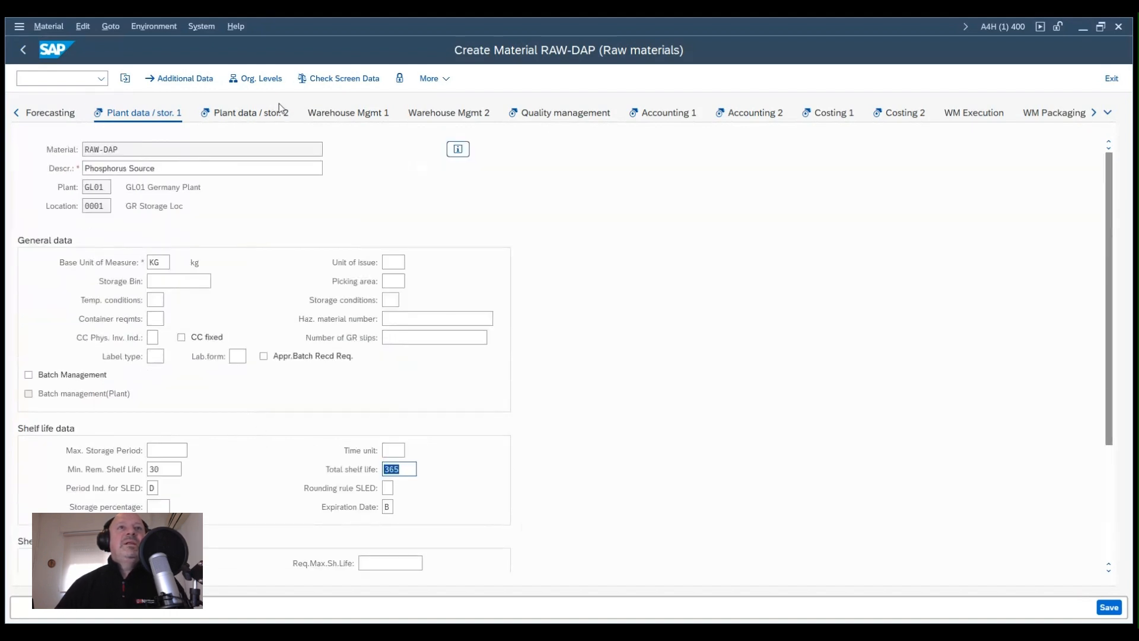
key(Return)
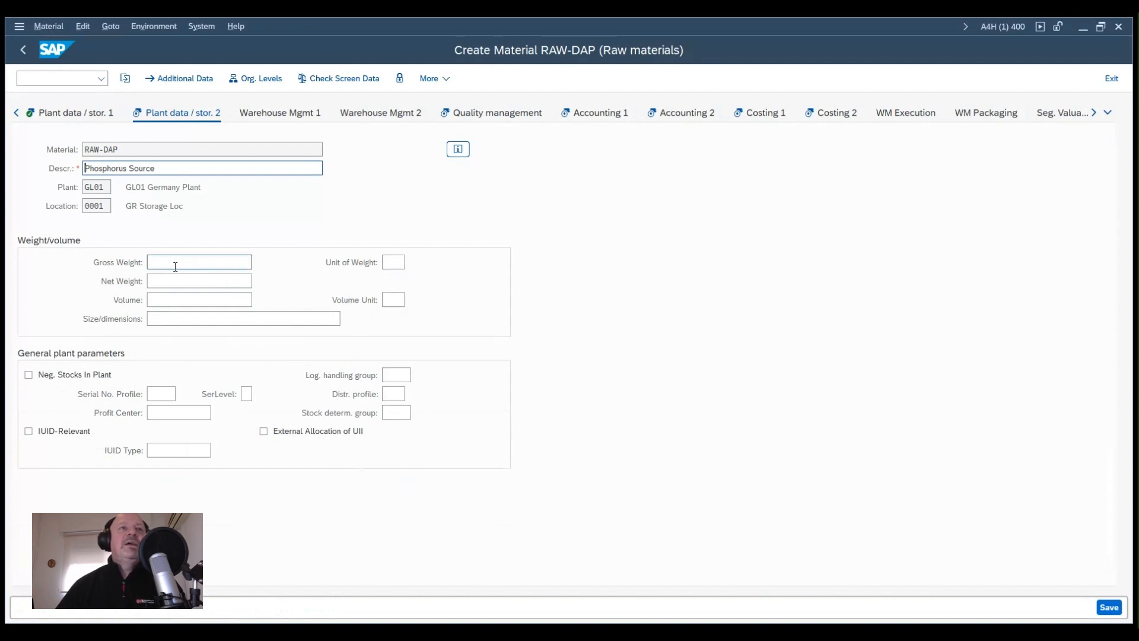
Step: Set both the gross weight and the net weight to 1 Kg in the plant data / storage 2 view
click(226, 259)
text(1)
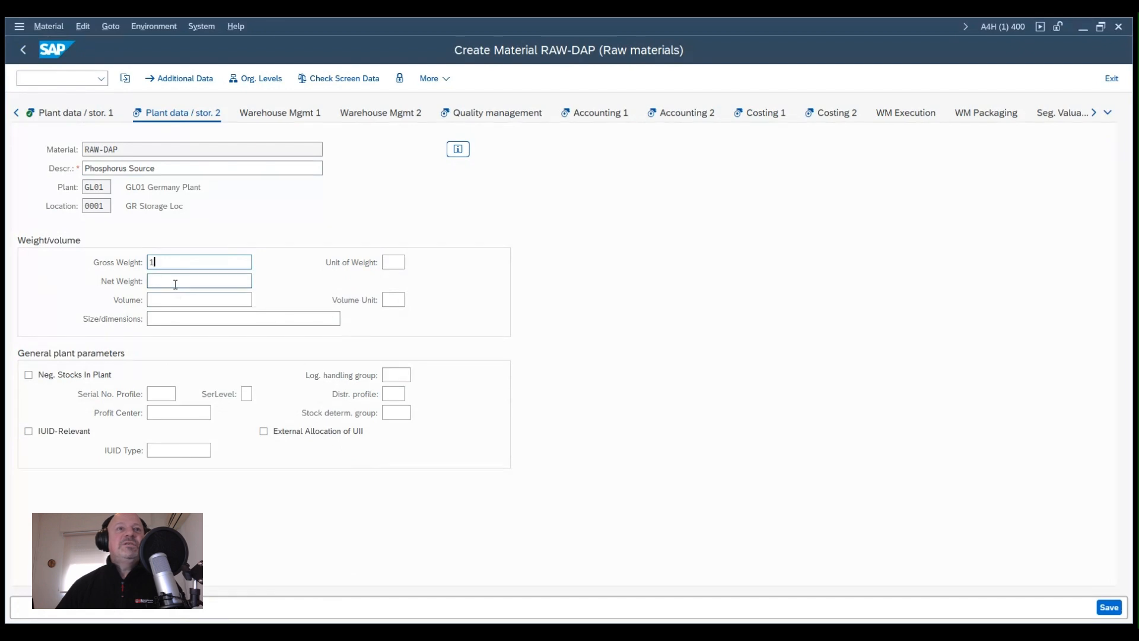
click(176, 284)
text(1)
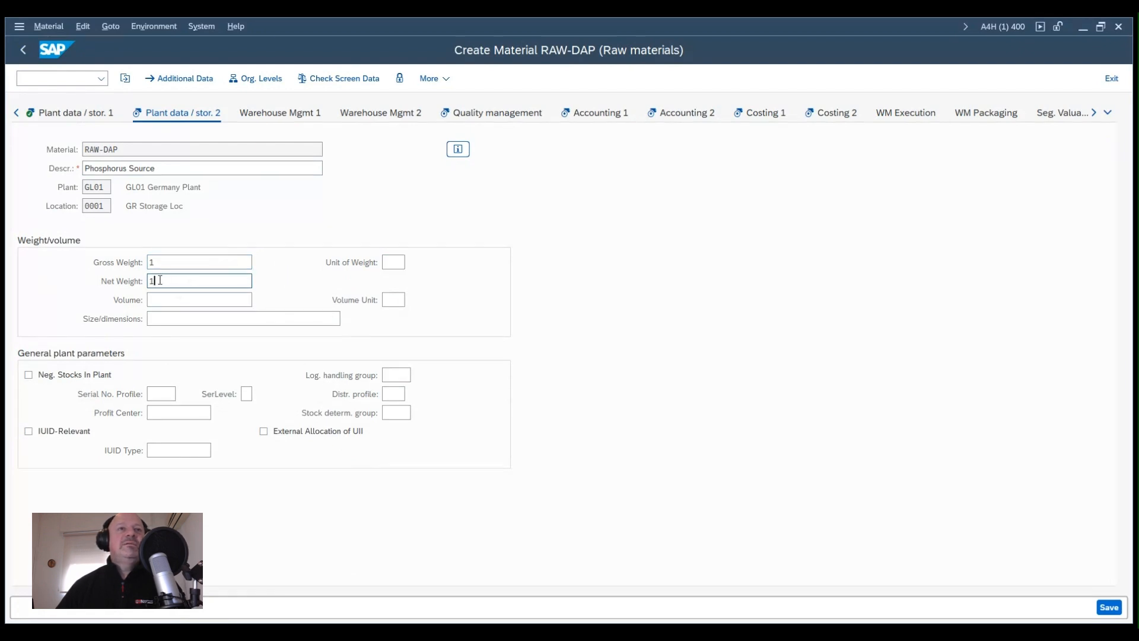
click(394, 264)
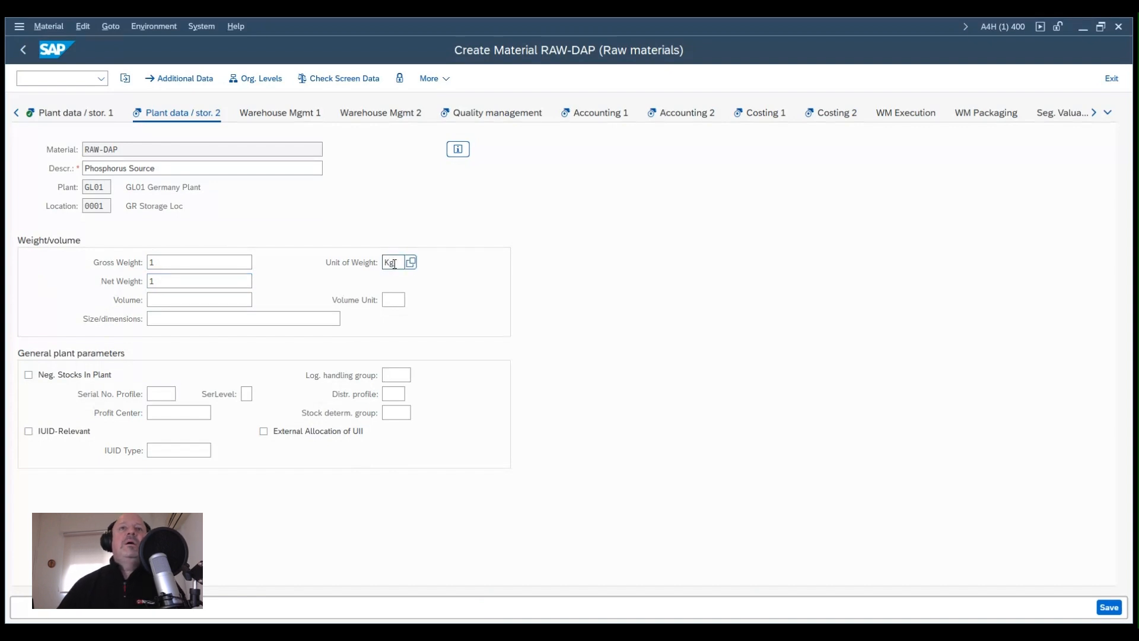
drag(172, 264, 138, 267)
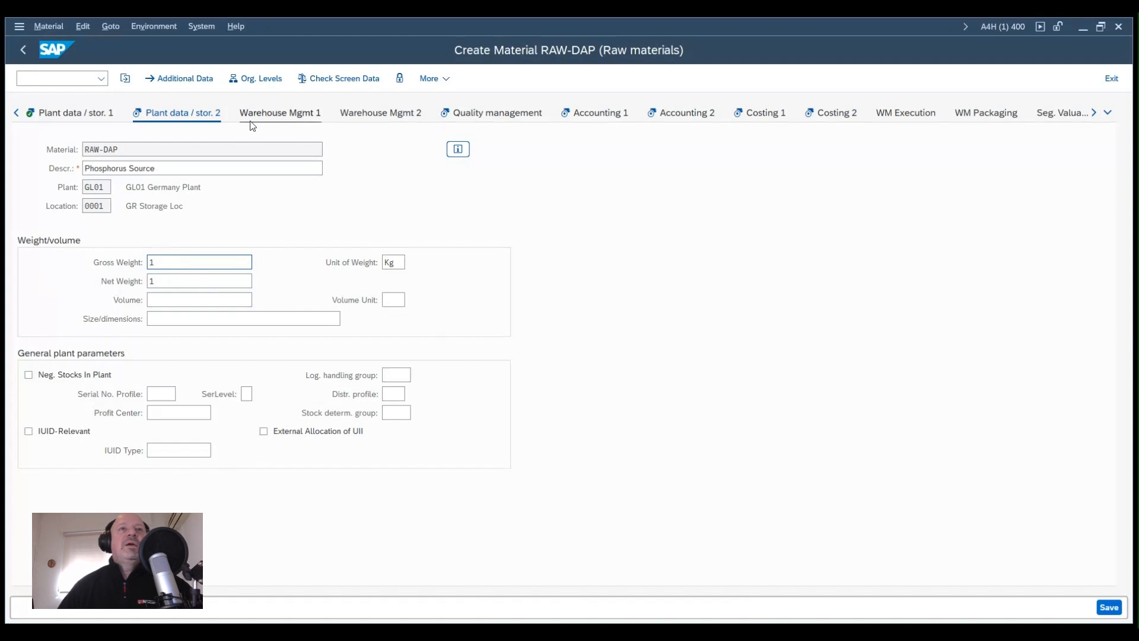
Step: Set the inspection interval to 365 days and the GR processing time to 1 day in the quality management view
click(496, 114)
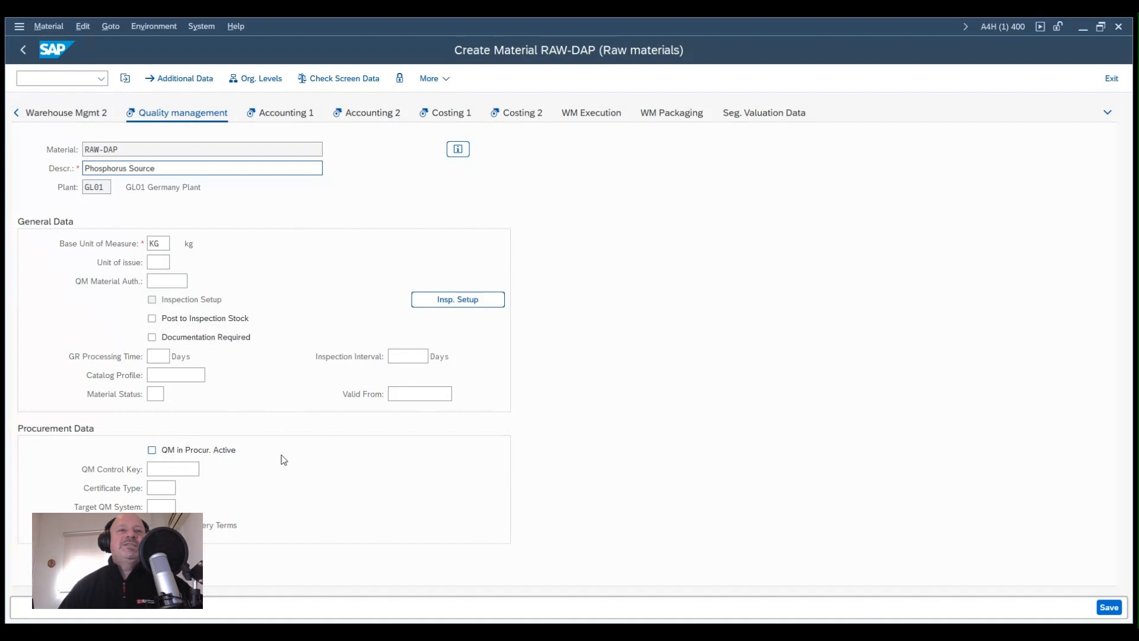
click(420, 356)
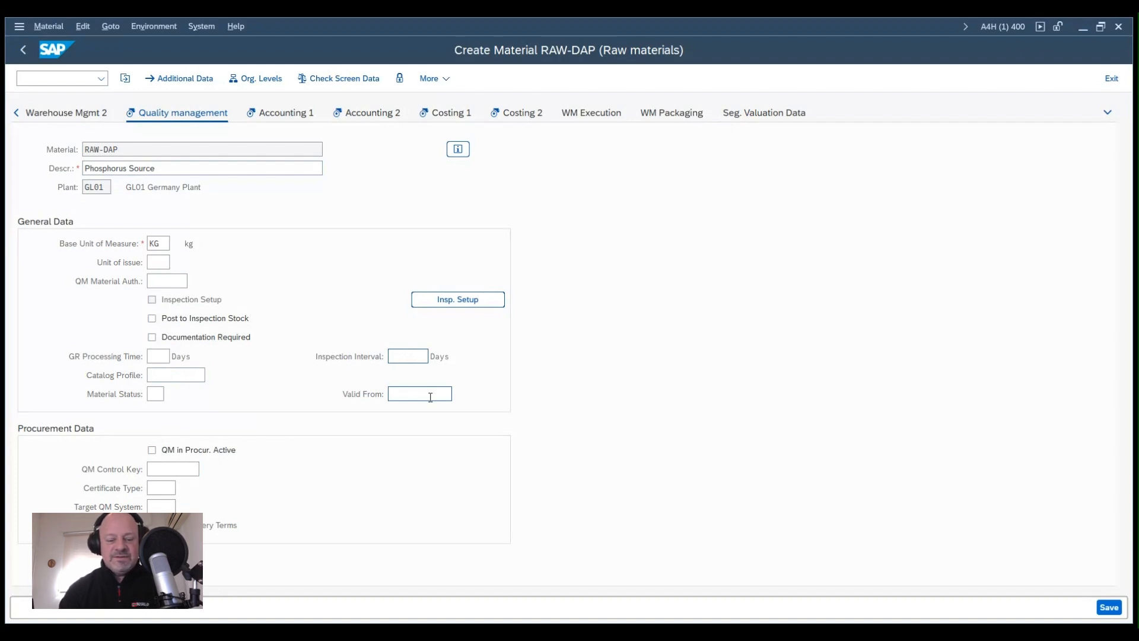
text(365)
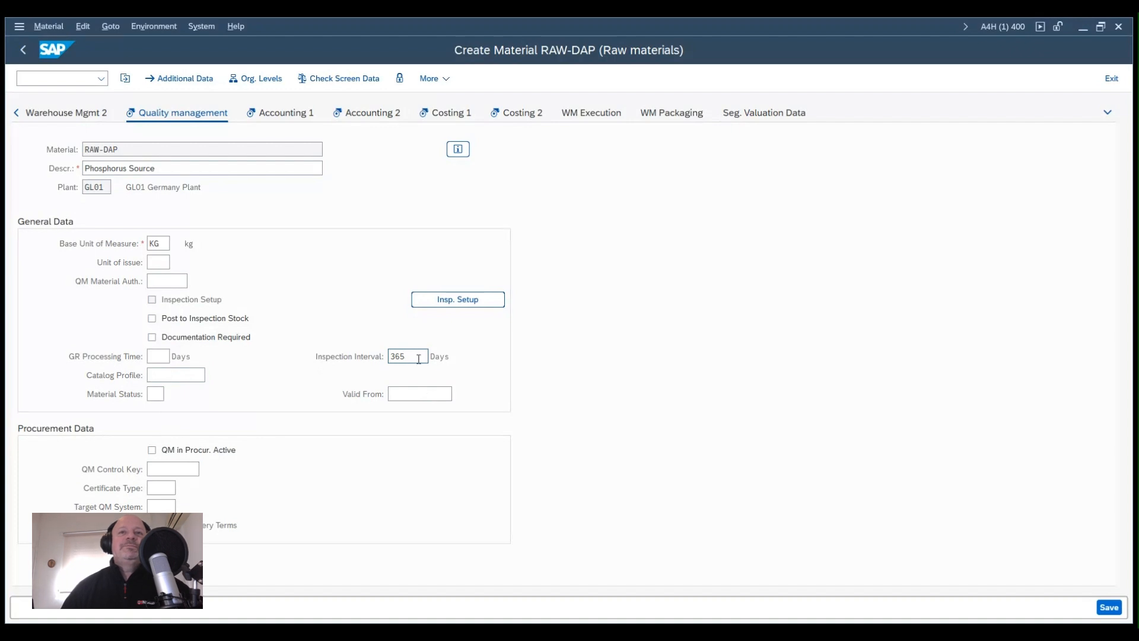
drag(414, 356, 365, 357)
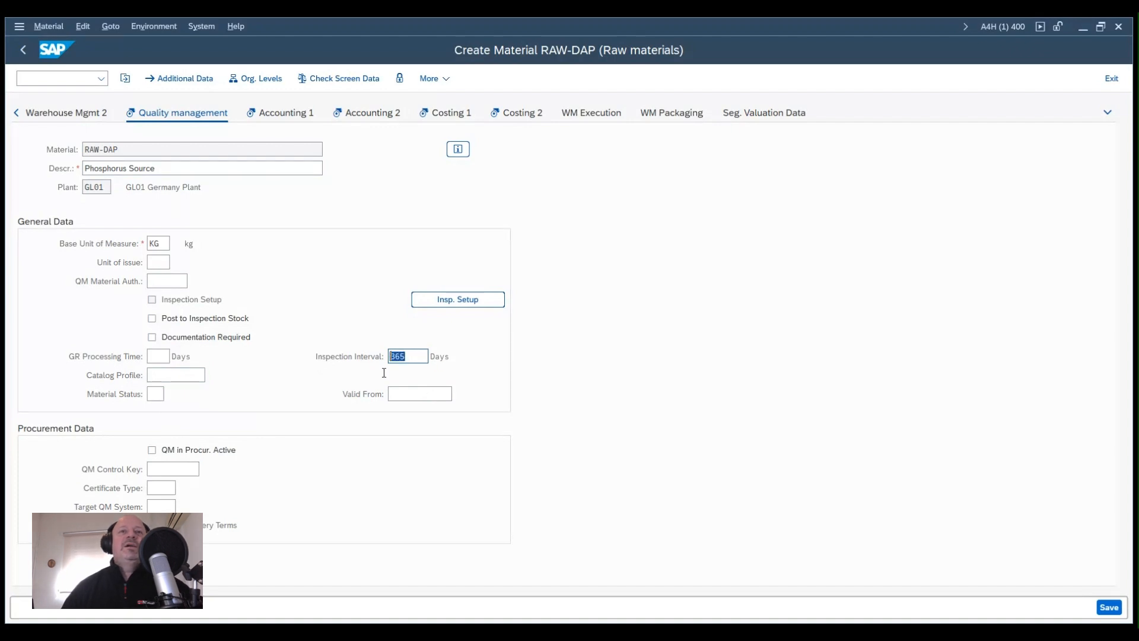
click(160, 354)
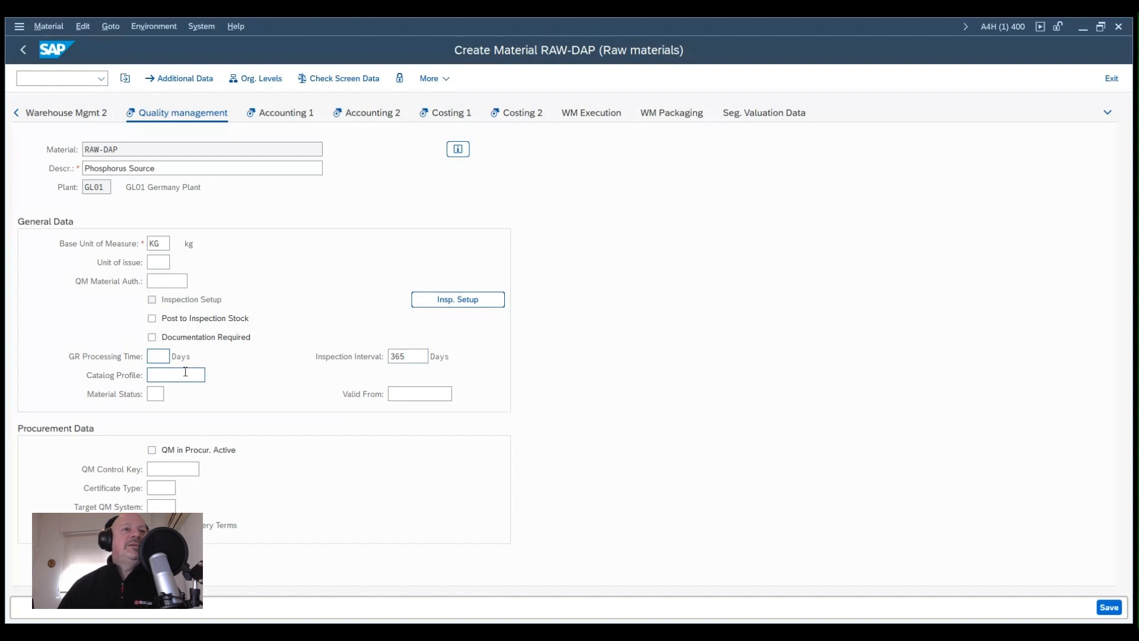
text(1)
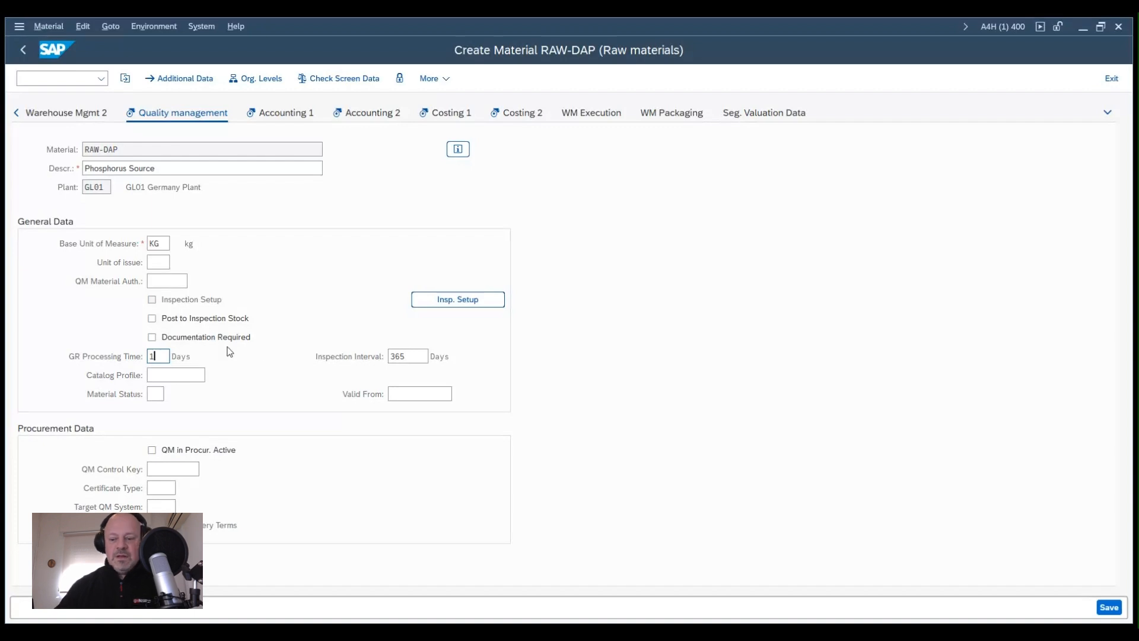
key(Return)
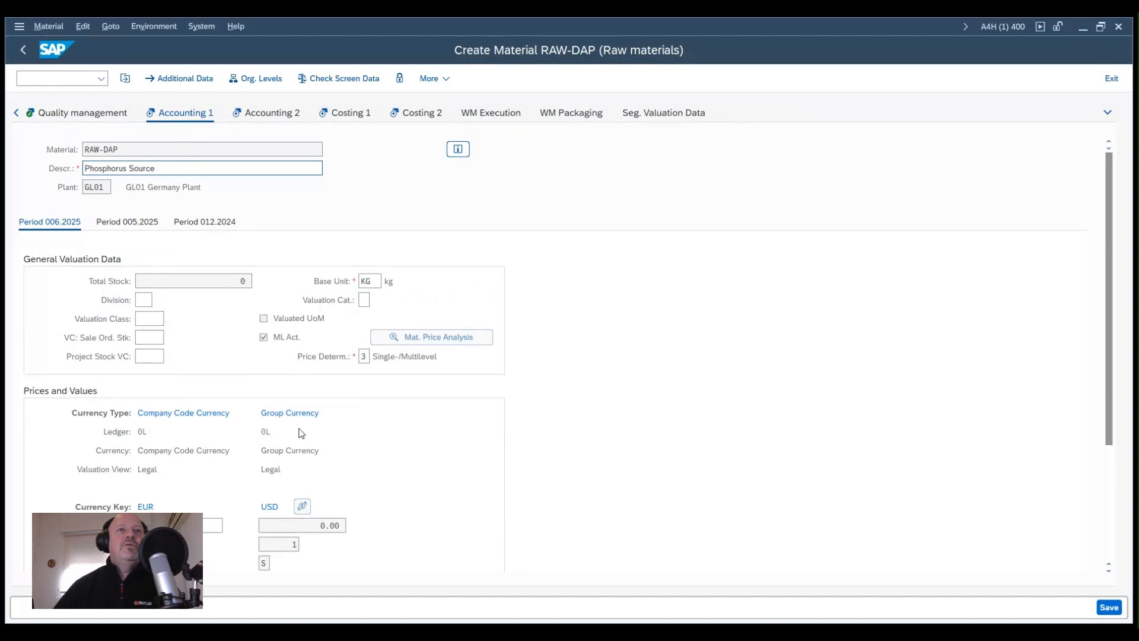
Step: Choose valuation class 3000 in the general valuation data of the Accounting 1 view
scroll(255, 459, down, 3)
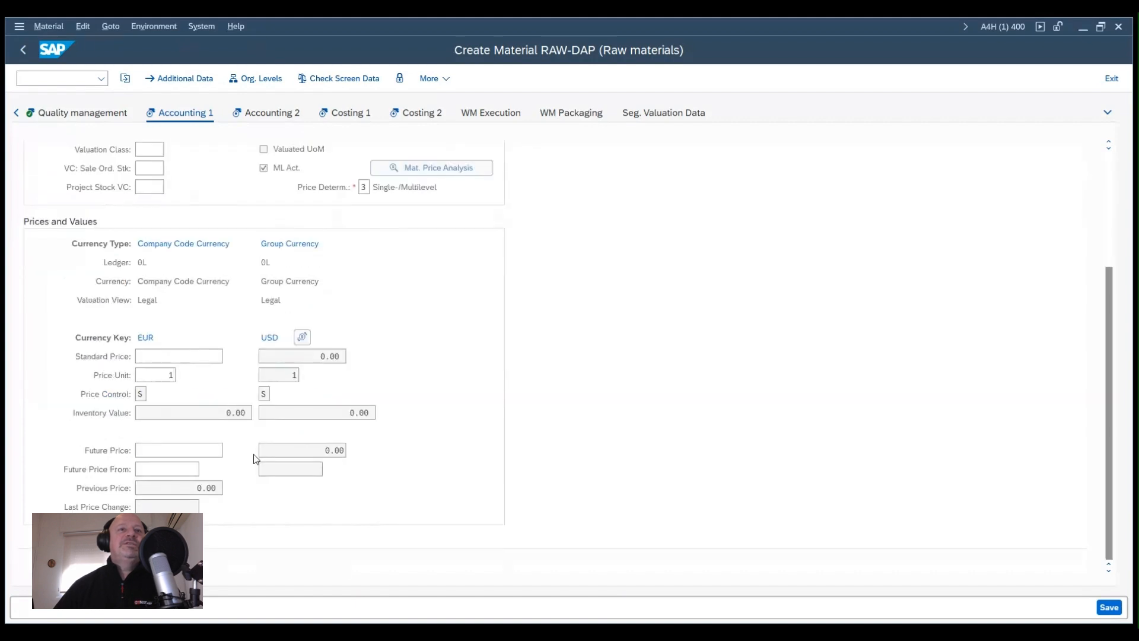
scroll(152, 213, up, 2)
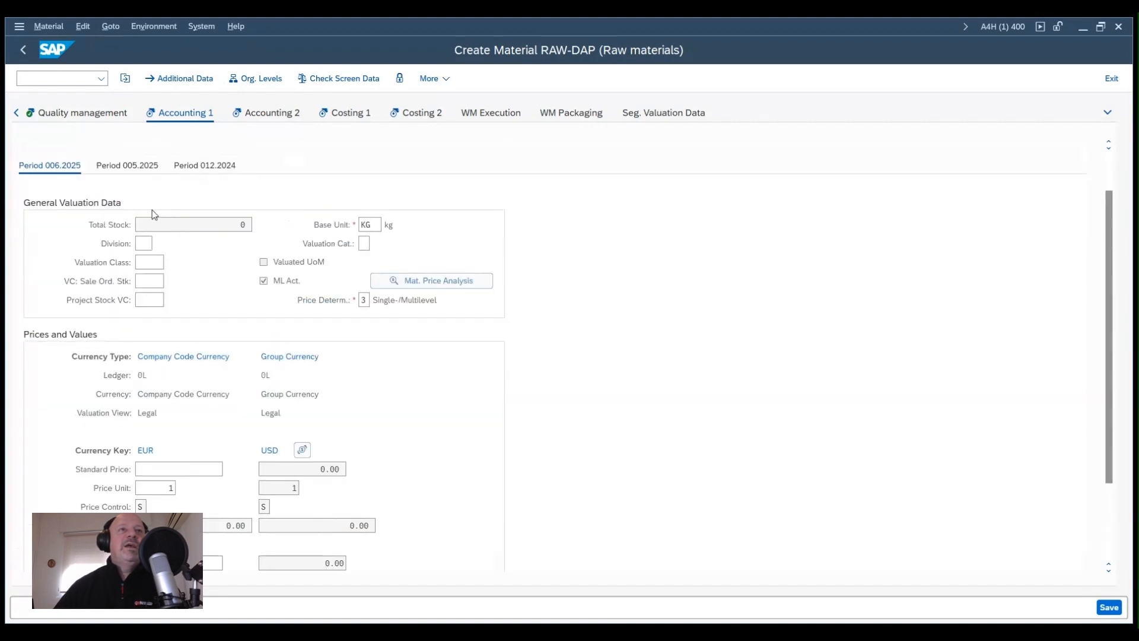
click(150, 262)
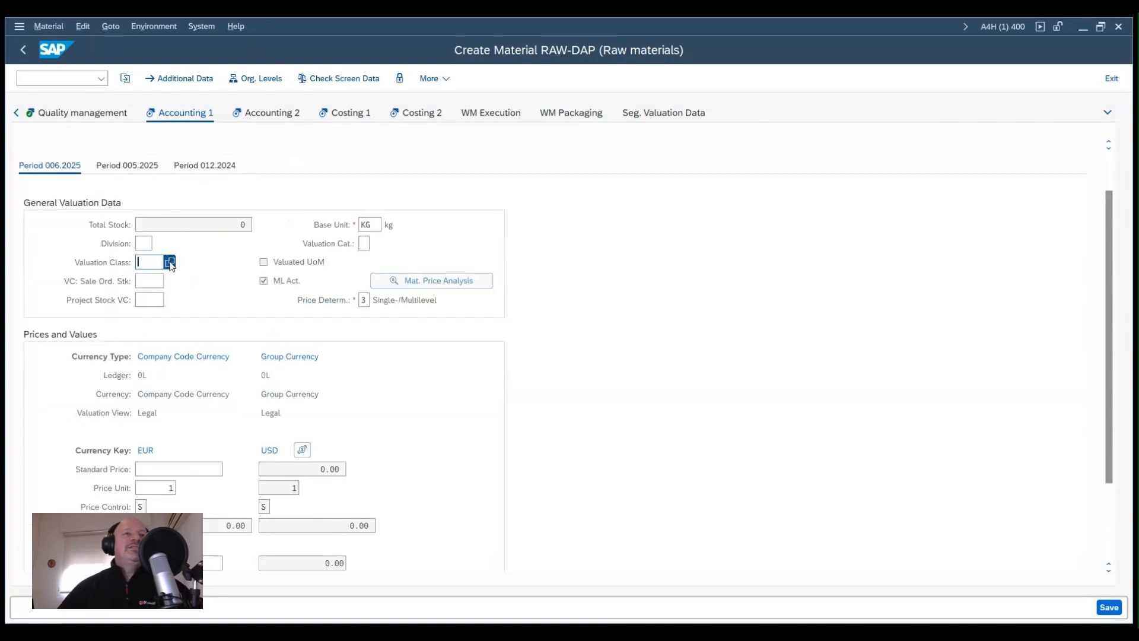
click(170, 262)
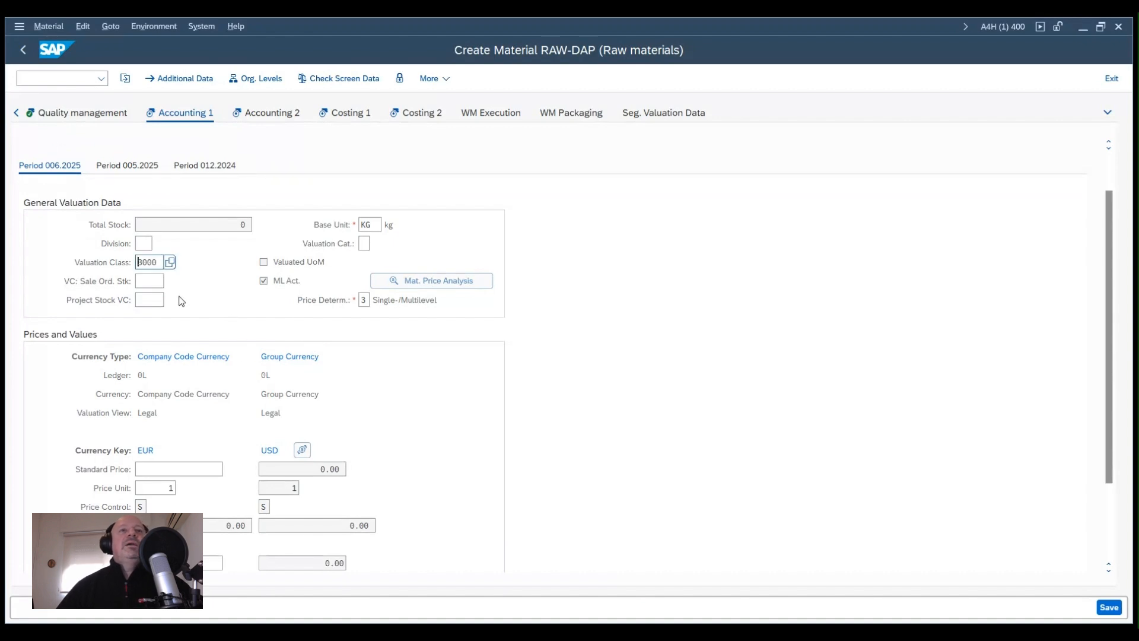
Step: Set the standard price in company code currency to 1.5 EUR
click(166, 469)
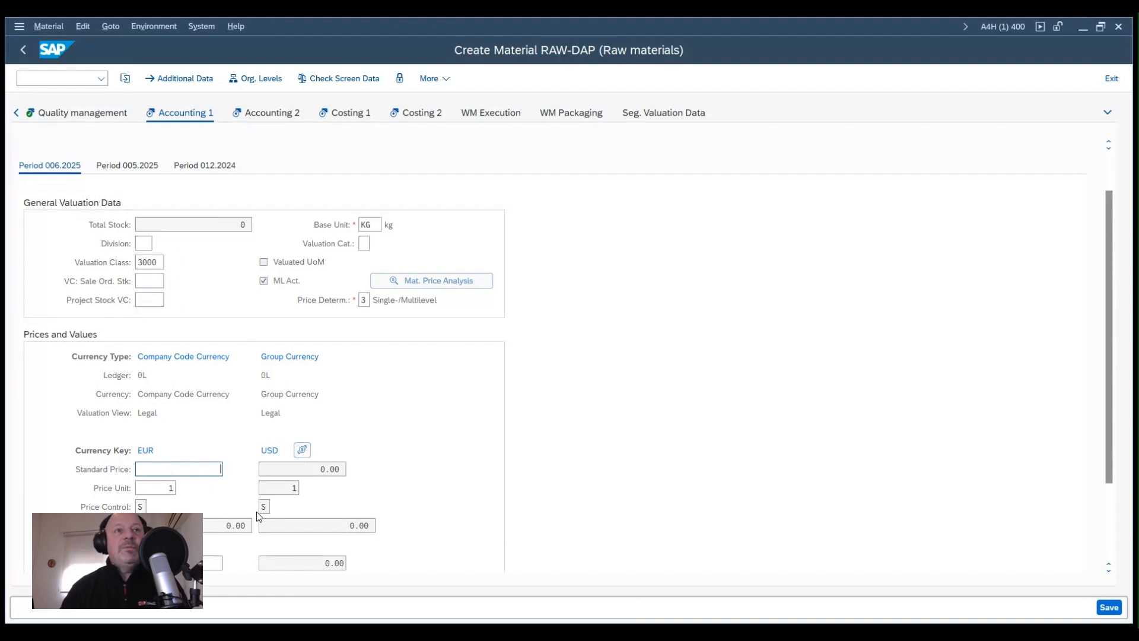
text(2)
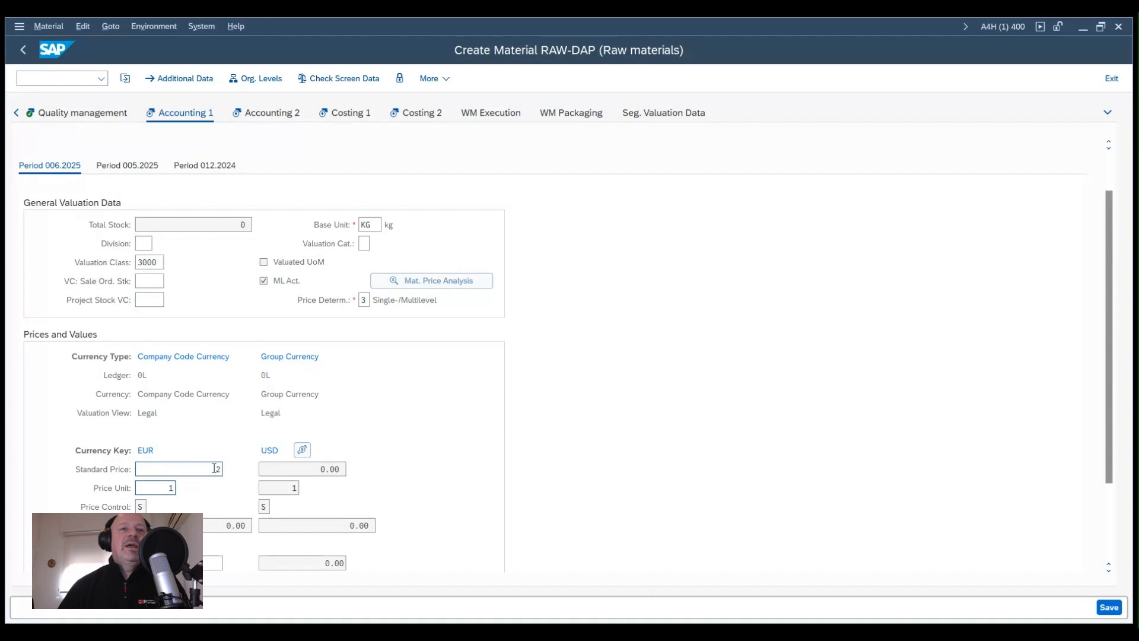
key(BackSpace)
text(1.5)
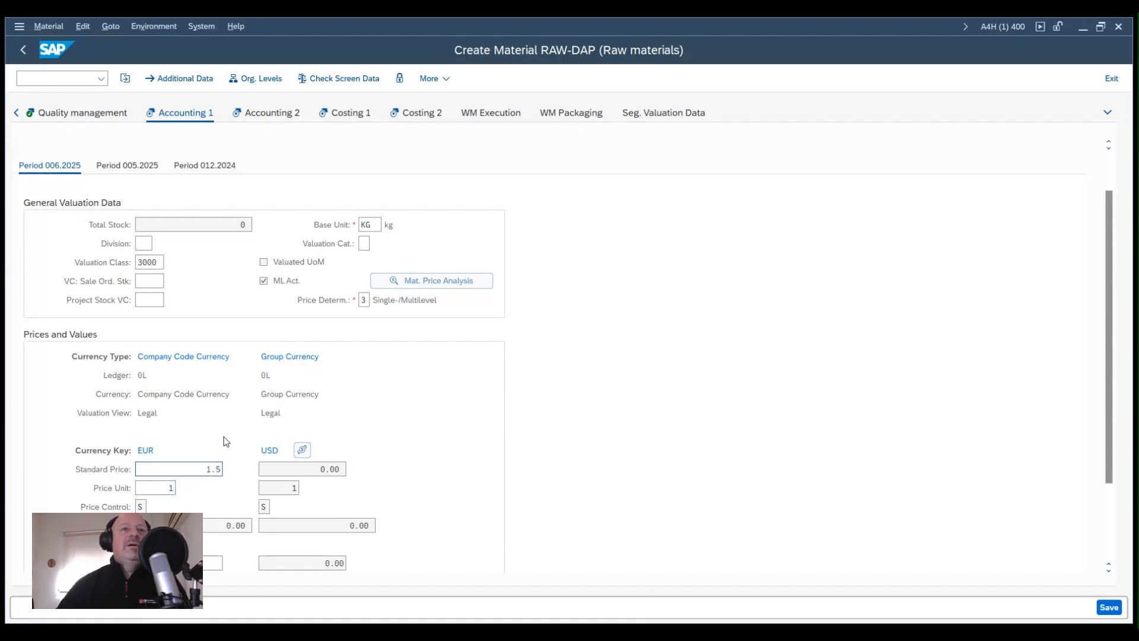
Step: Set the price unit to 100 and the standard price to 150 EUR in company code currency
click(173, 489)
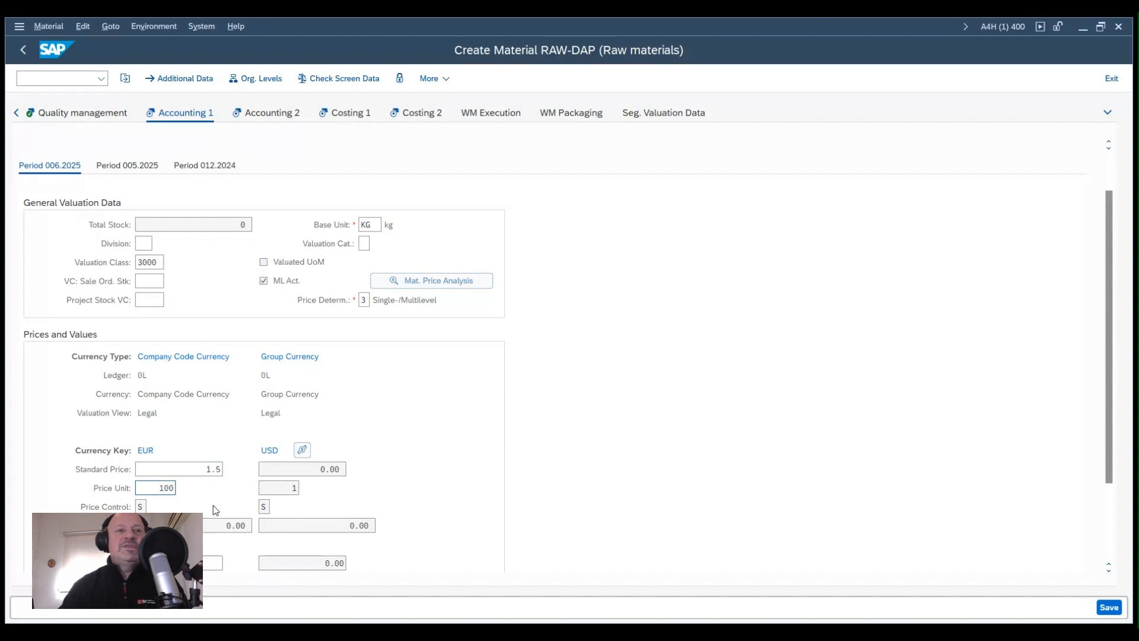
click(220, 470)
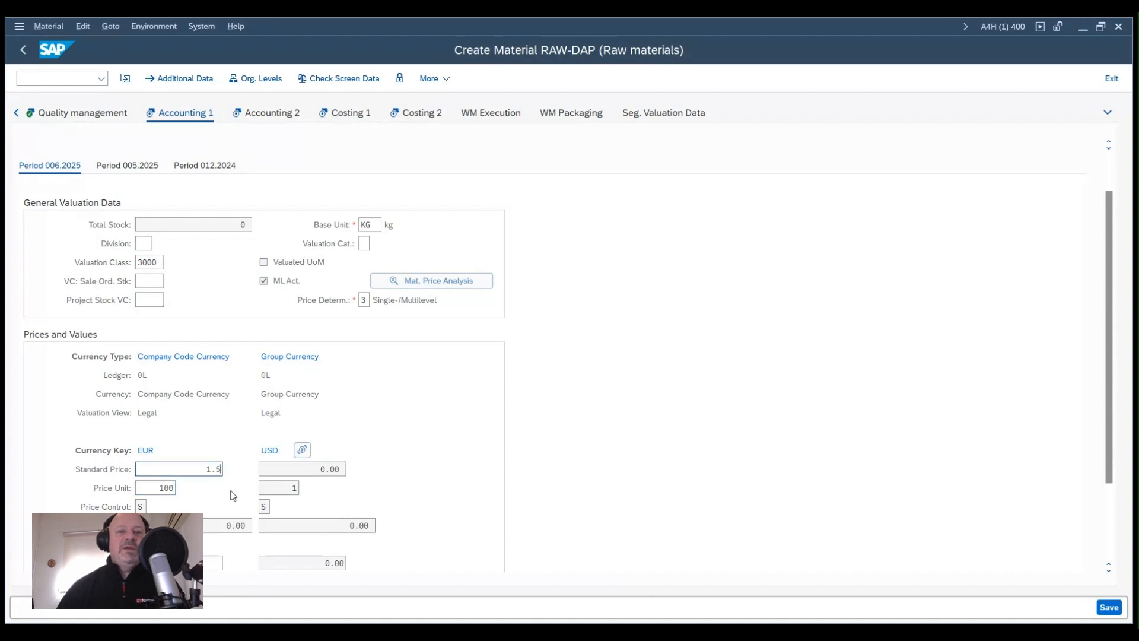
text(00)
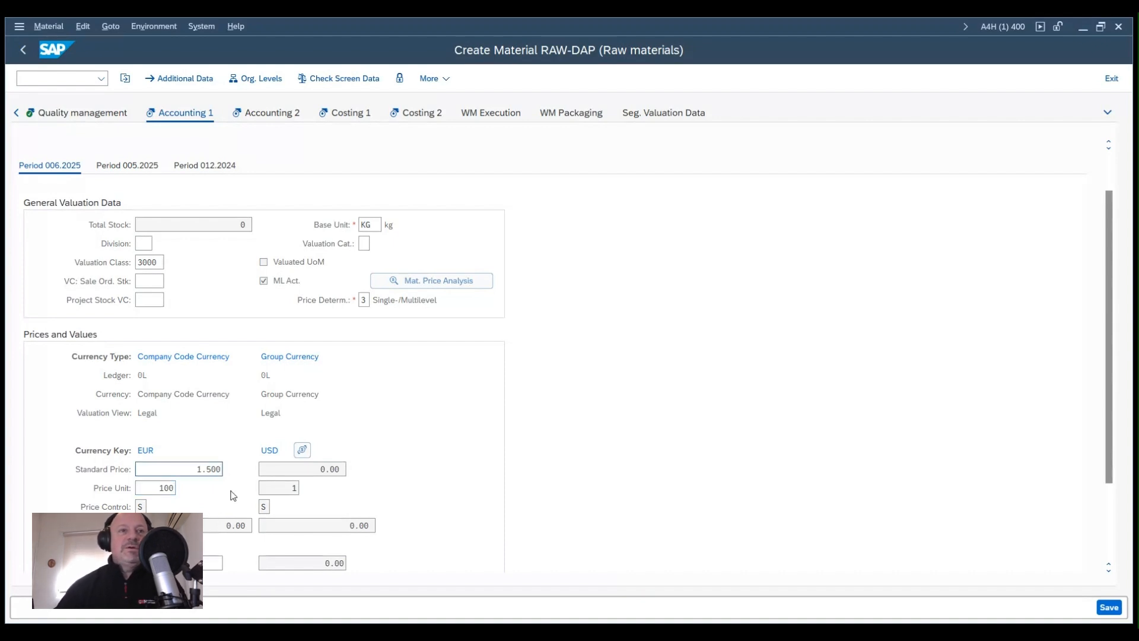
click(206, 469)
key(BackSpace)
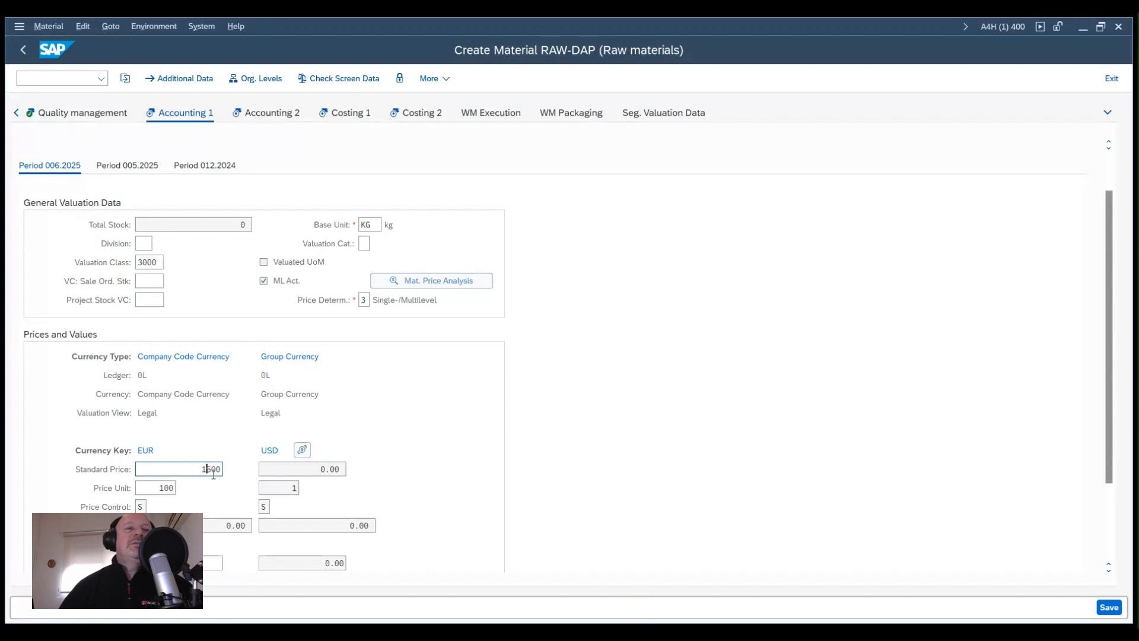
double_click(159, 487)
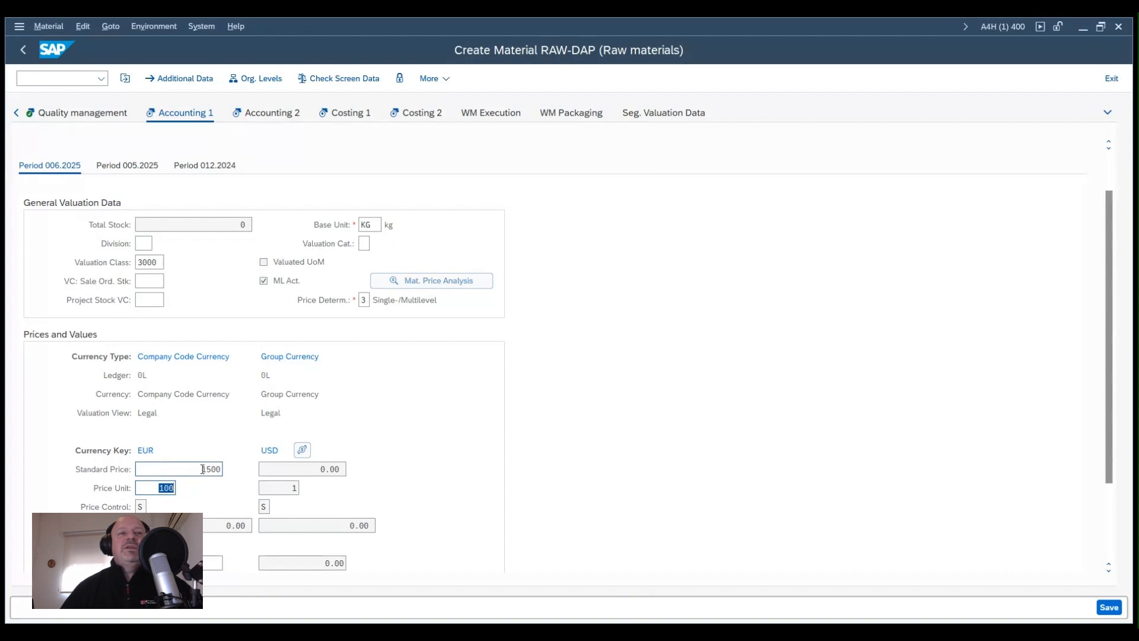
drag(201, 468, 219, 469)
double_click(159, 488)
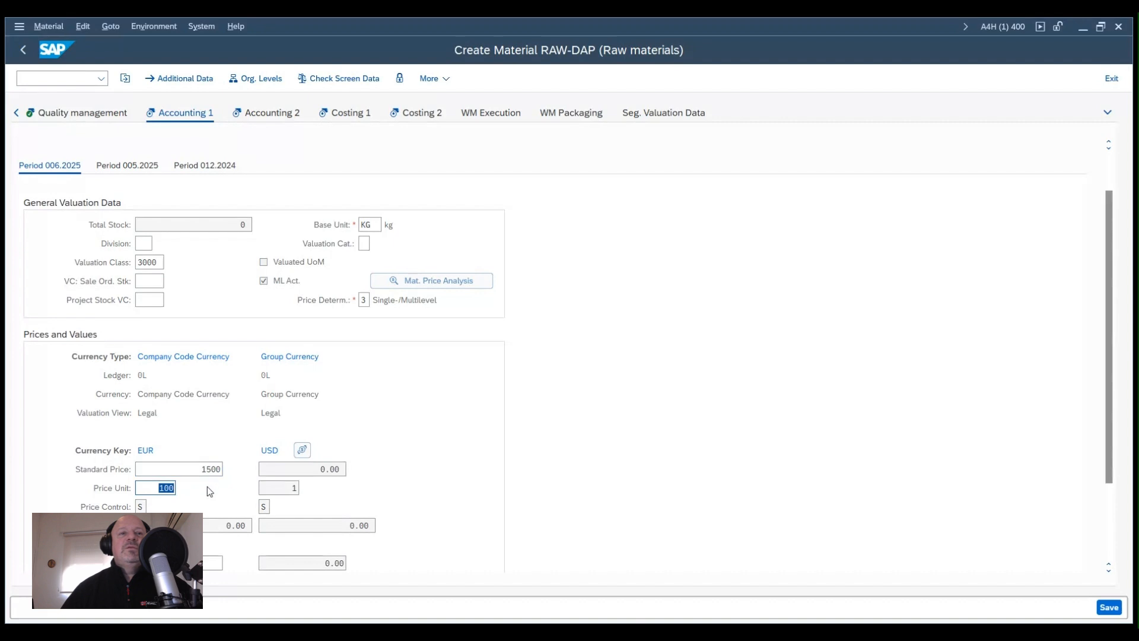
click(219, 469)
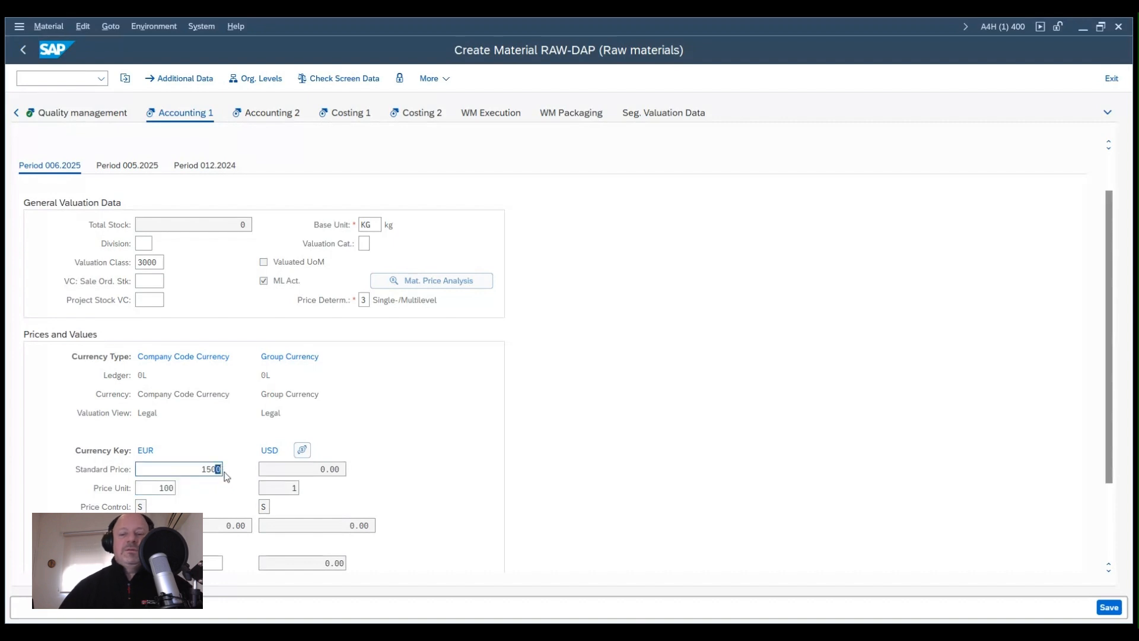
key(BackSpace)
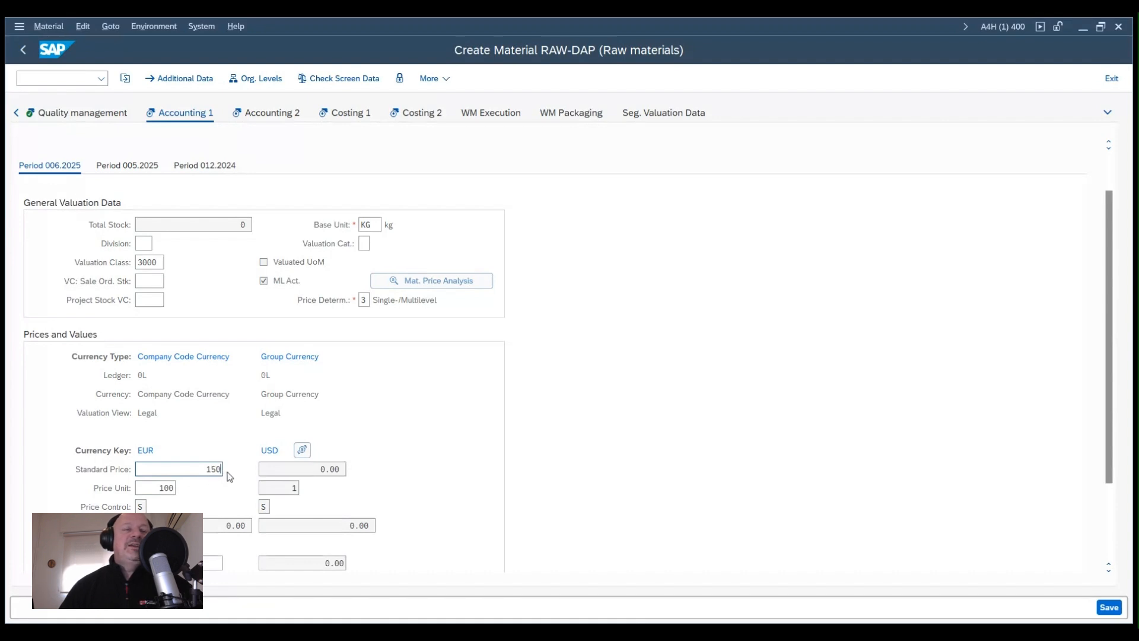
Step: Convert the company code currency price into the USD group currency and check the prices and values section
double_click(161, 487)
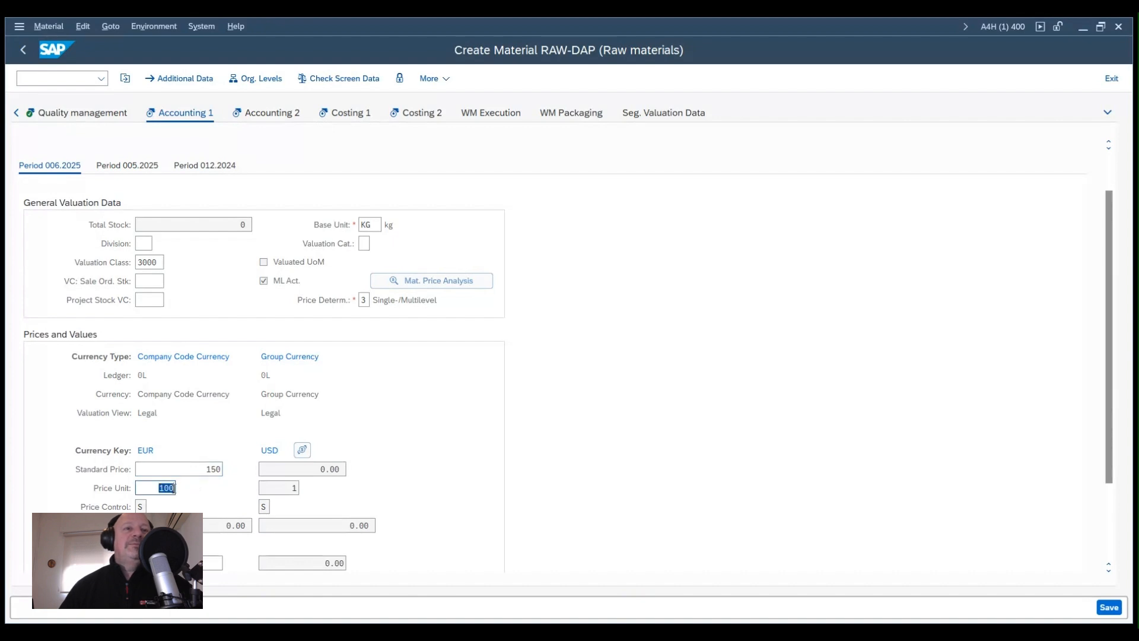
click(173, 488)
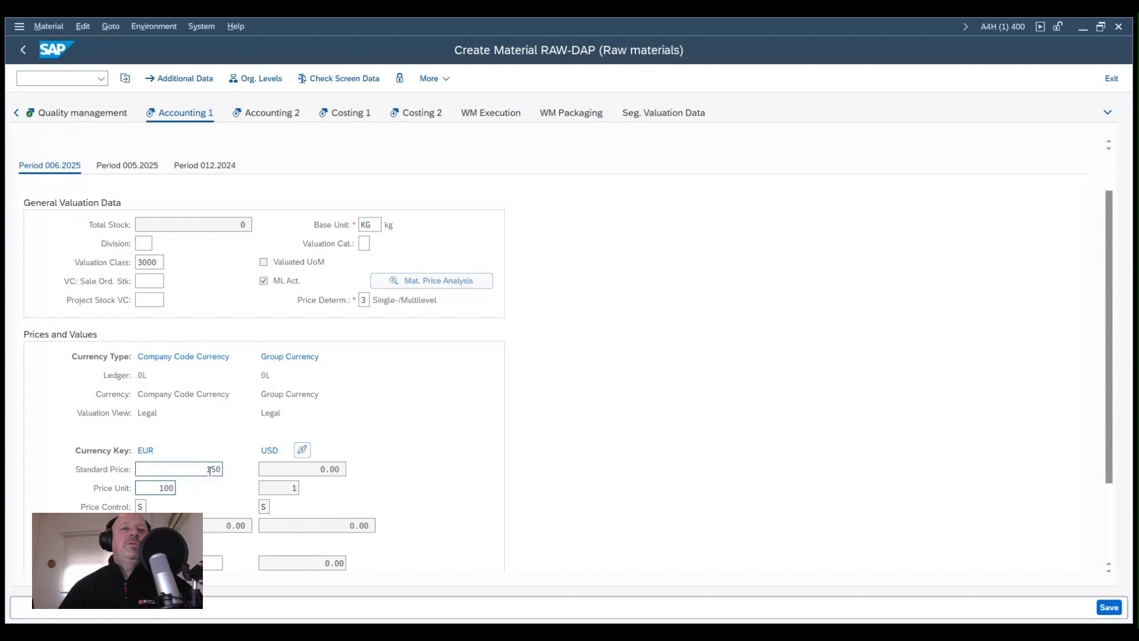
double_click(166, 488)
click(211, 469)
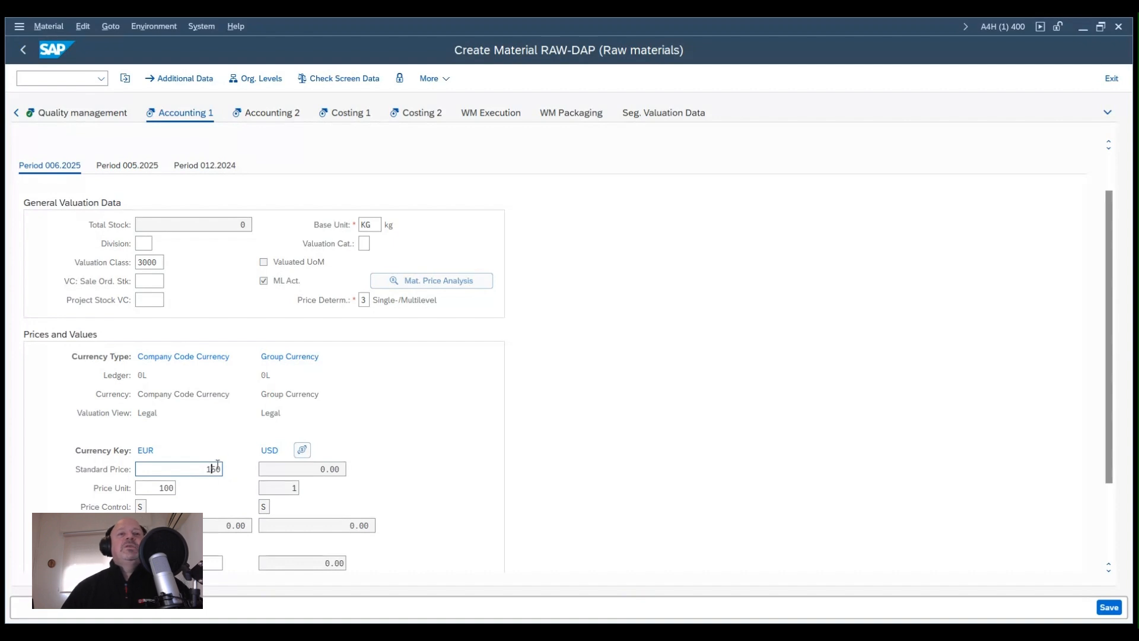
scroll(325, 434, down, 1)
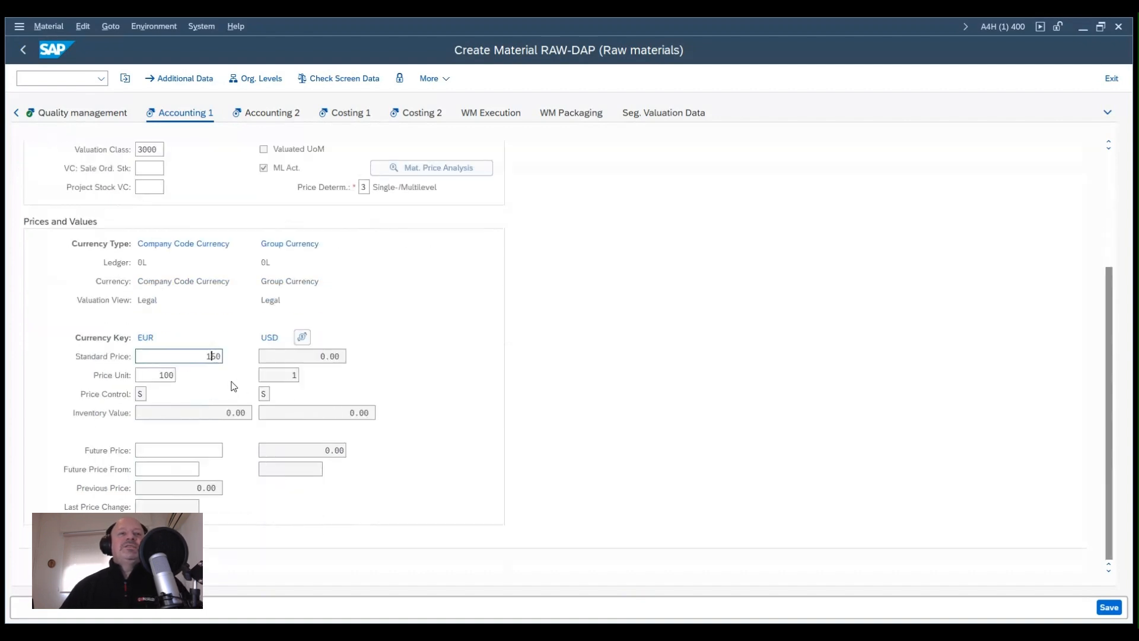
scroll(326, 381, up, 1)
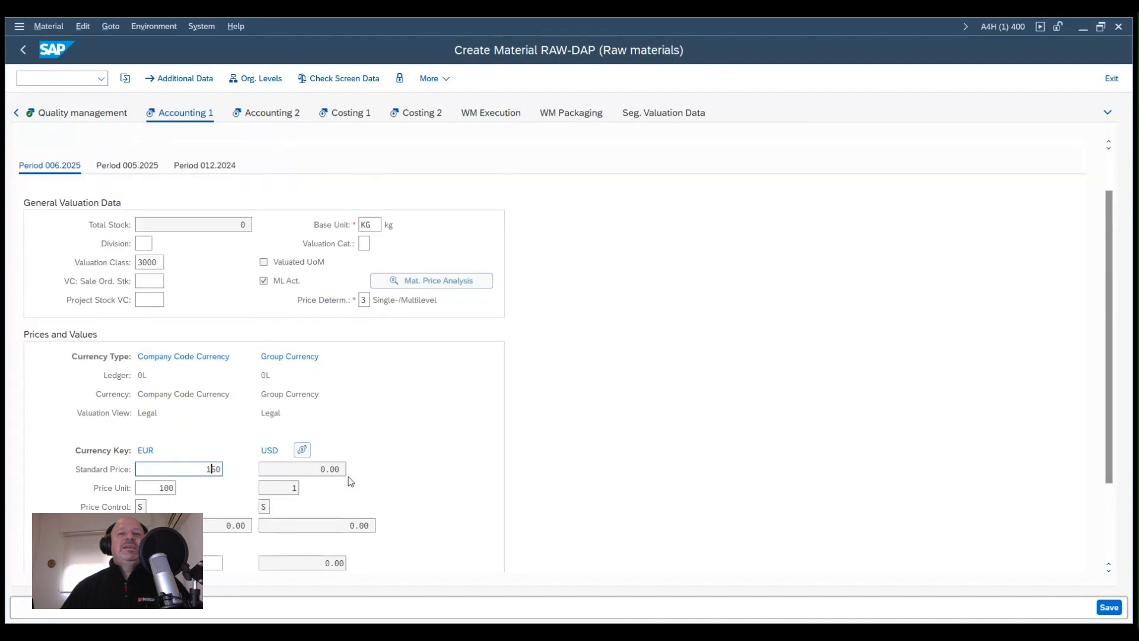
key(Return)
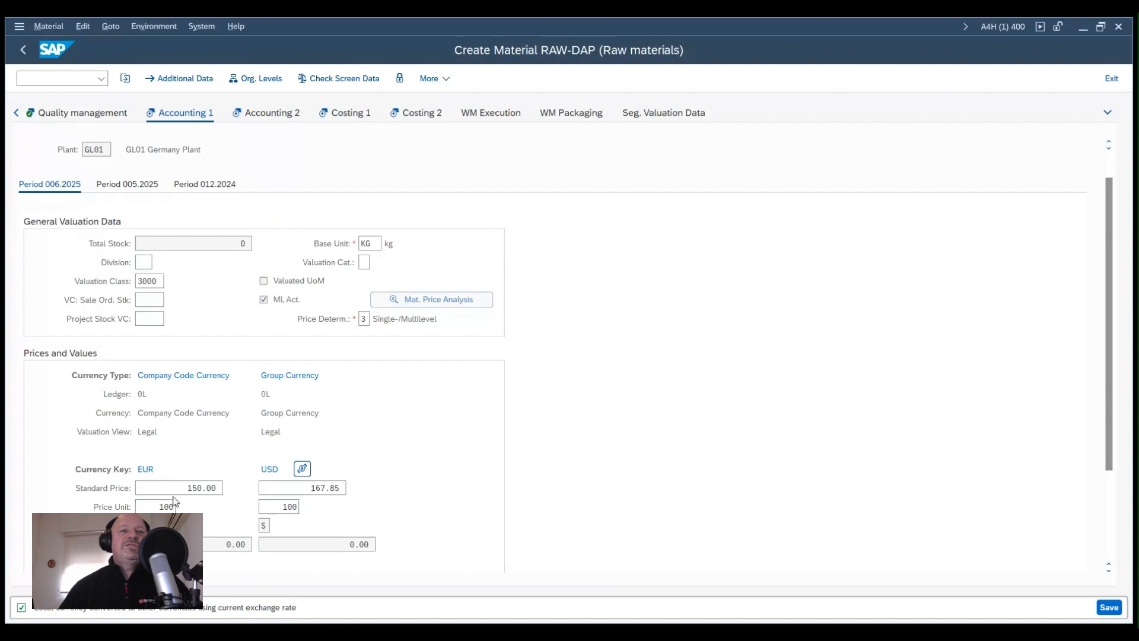
scroll(365, 367, down, 1)
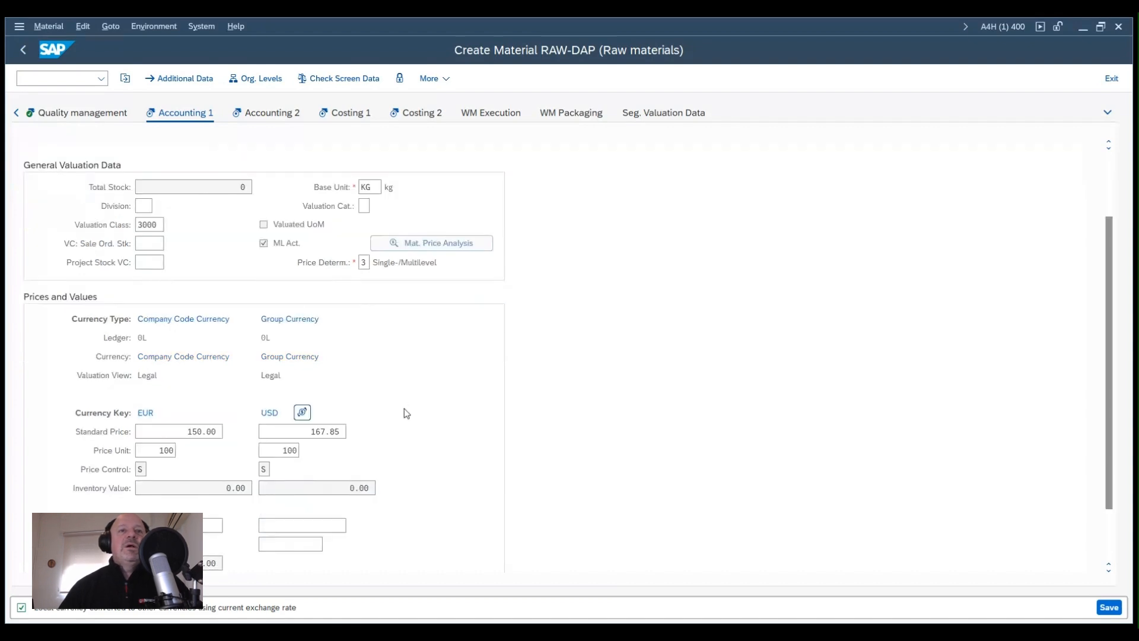
scroll(367, 363, down, 1)
scroll(368, 365, up, 1)
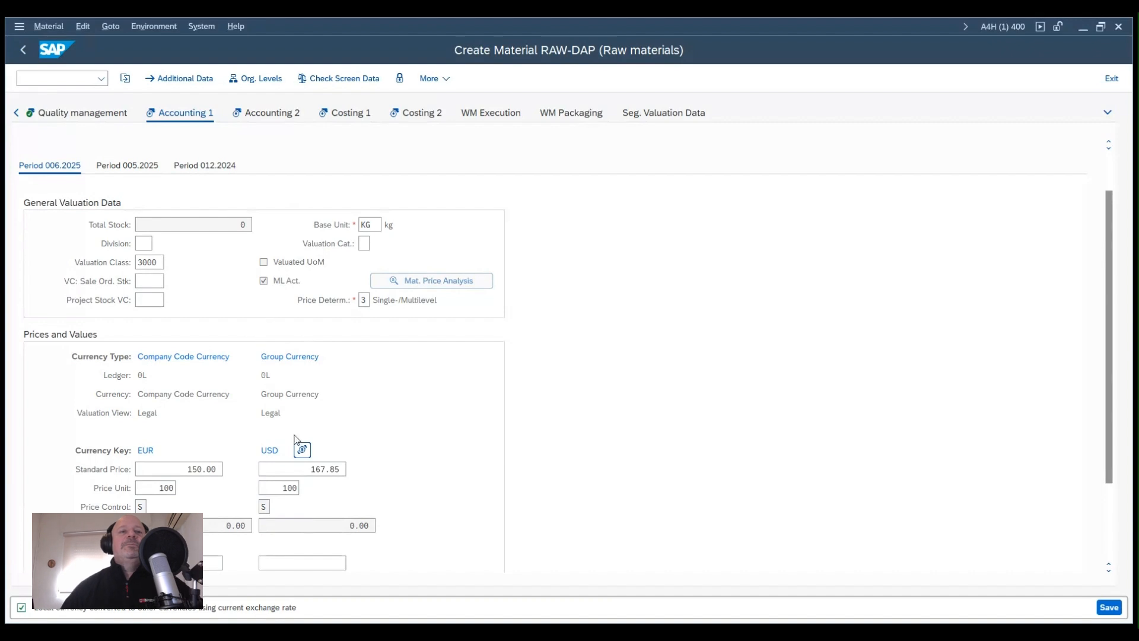
Step: Go through the Accounting 2, Costing 1 and Costing 2 views without entering any values
click(284, 112)
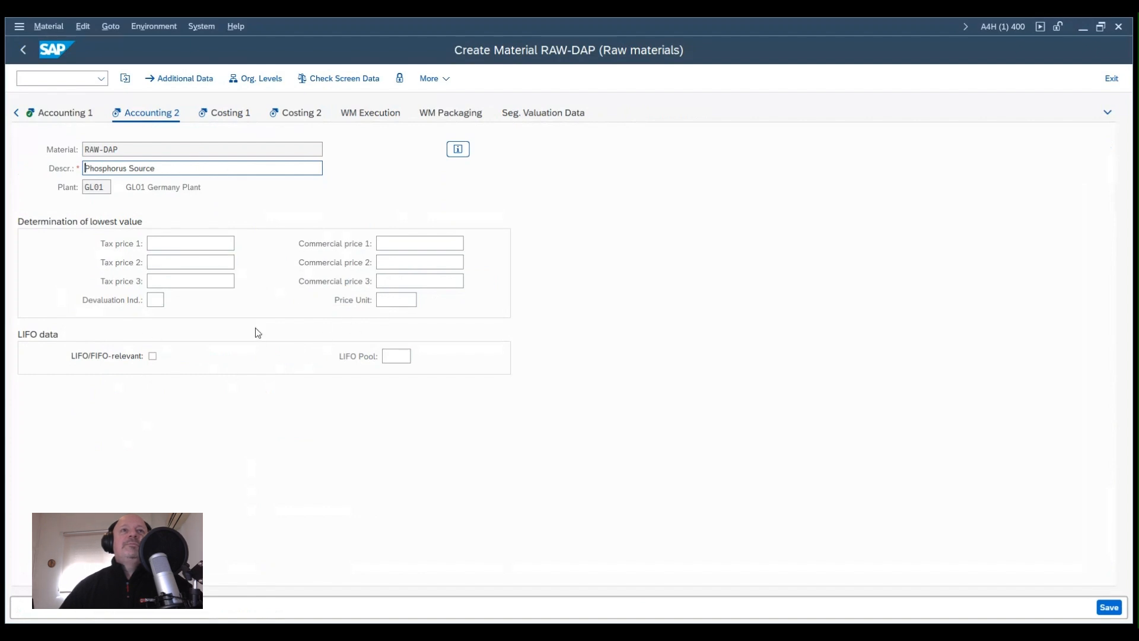
click(228, 114)
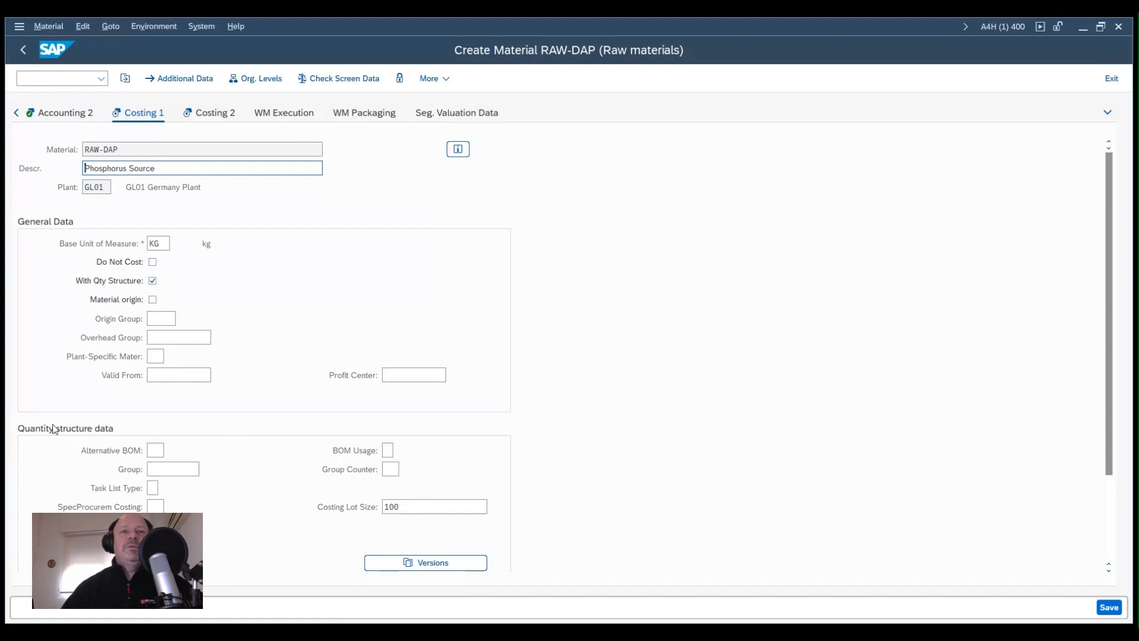
click(211, 114)
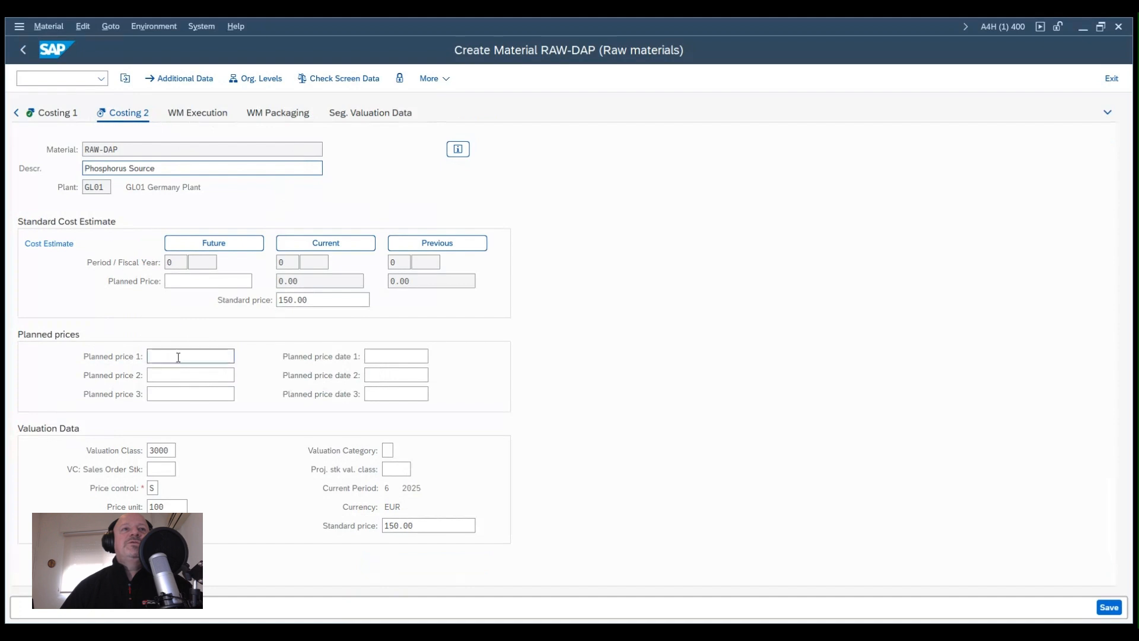
click(172, 374)
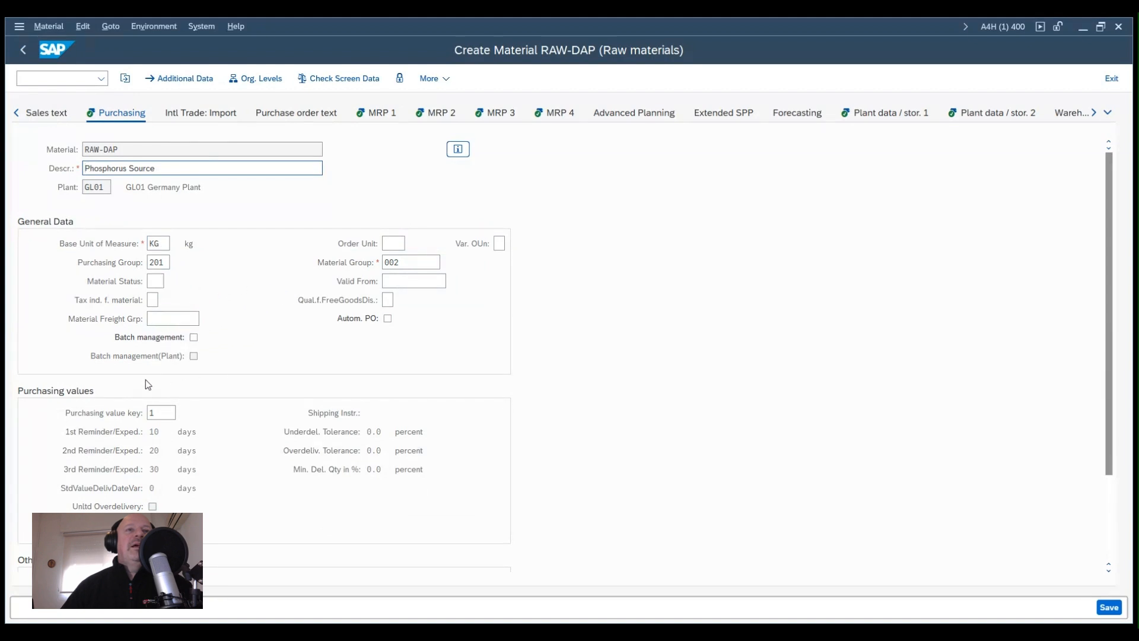
Step: Activate batch management in the general data of the Purchasing view, check the GR processing time and save the material
click(194, 338)
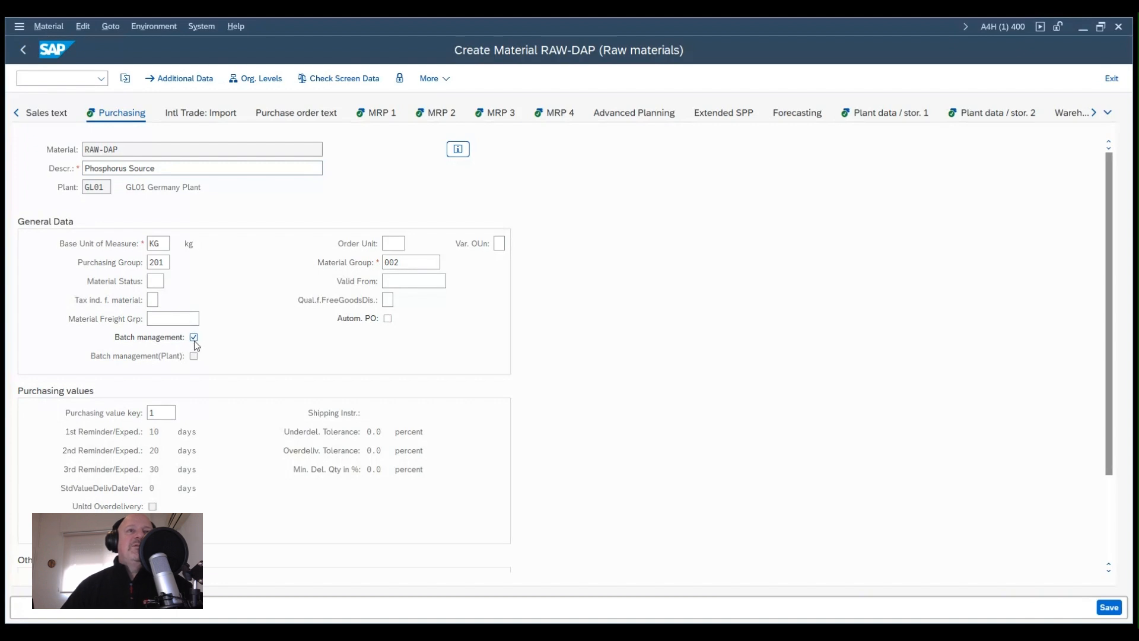
scroll(273, 321, down, 3)
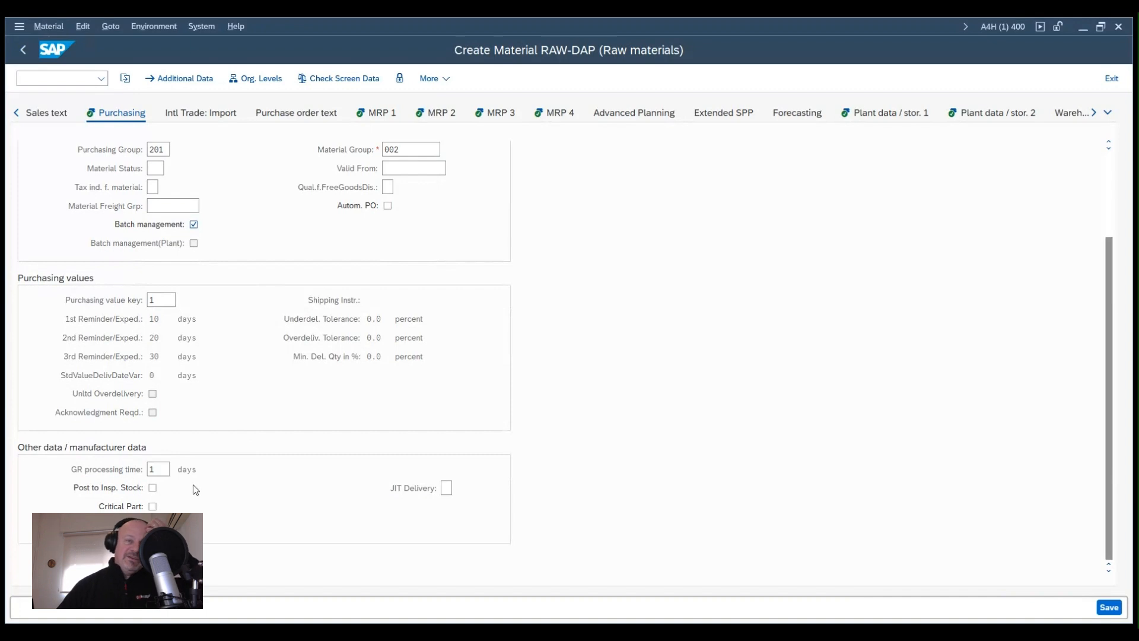
click(159, 470)
double_click(160, 471)
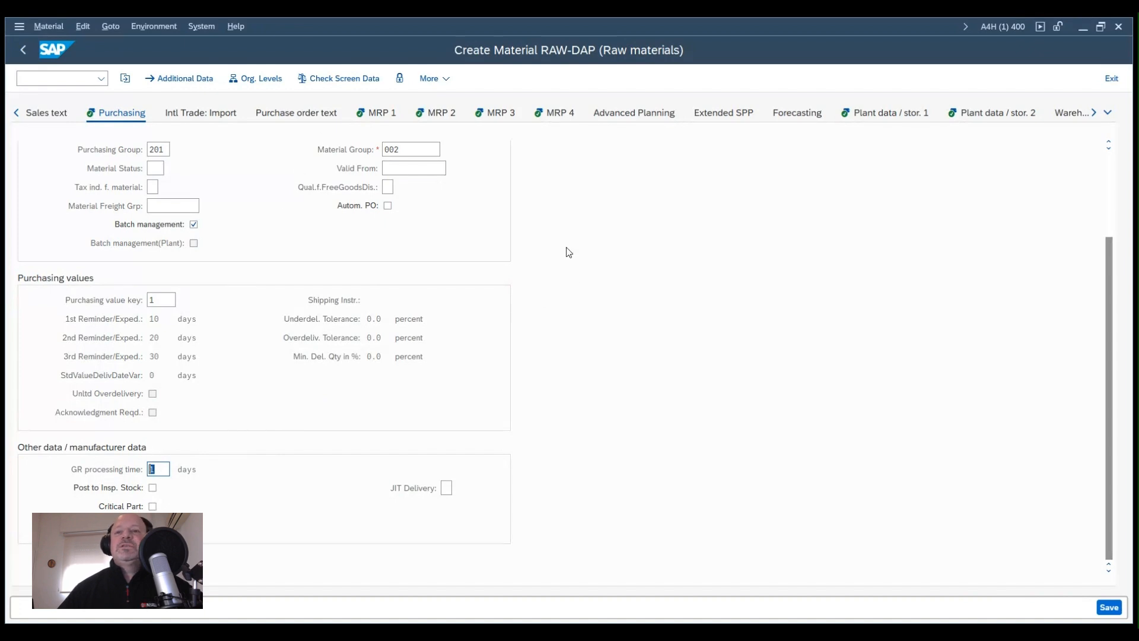
click(1107, 608)
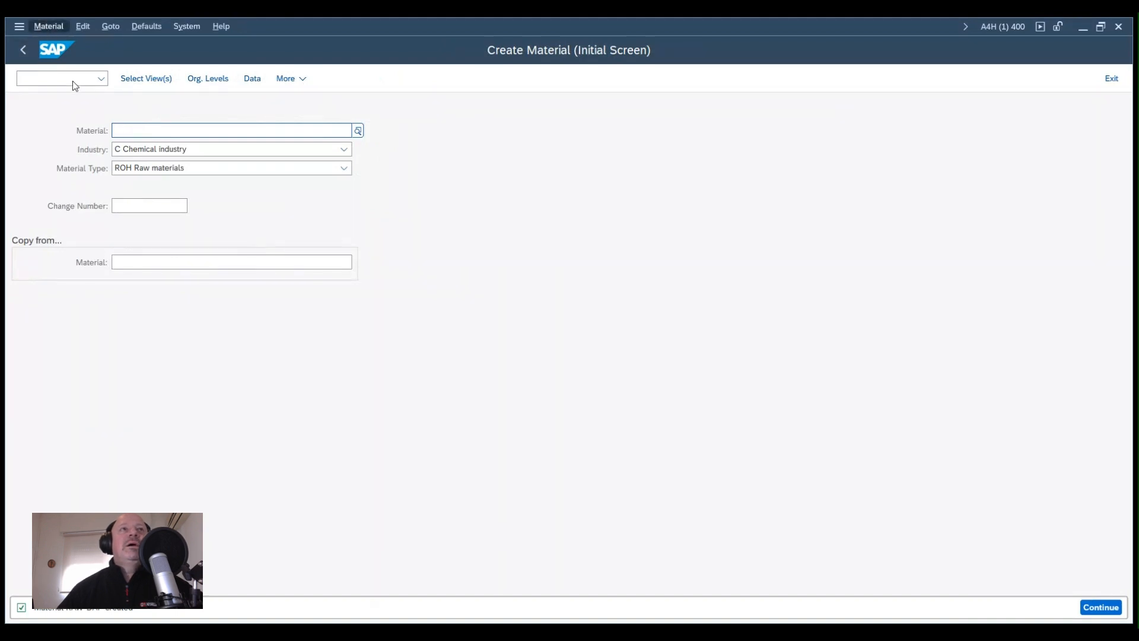
Step: Display the saved material RAW-DAP and review its Purchasing and Quality management views
click(239, 101)
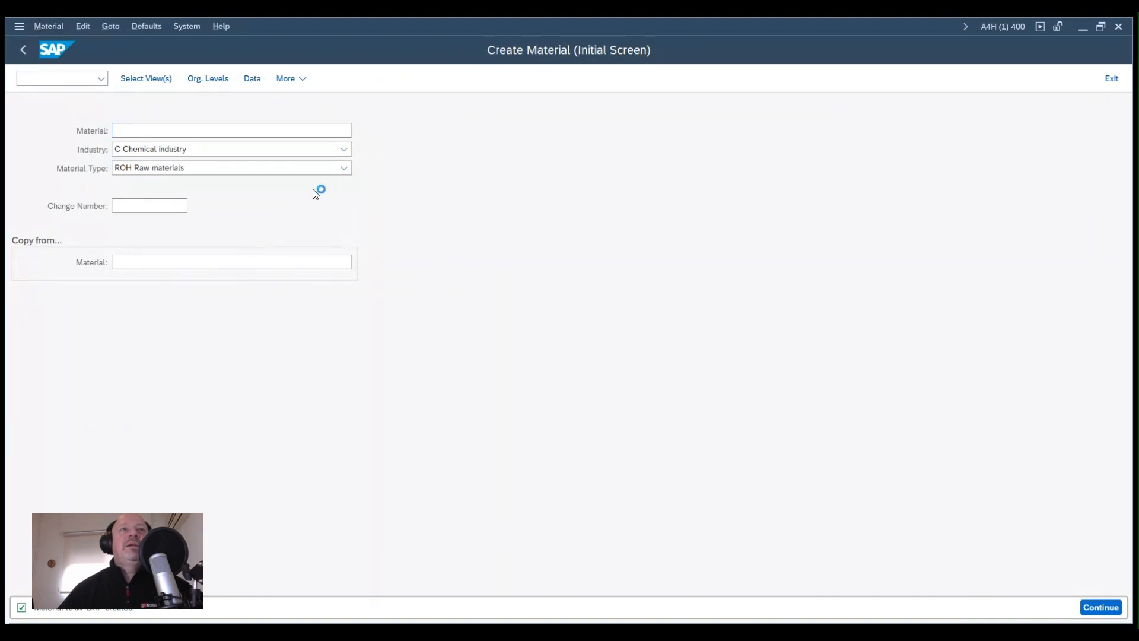
key(Return)
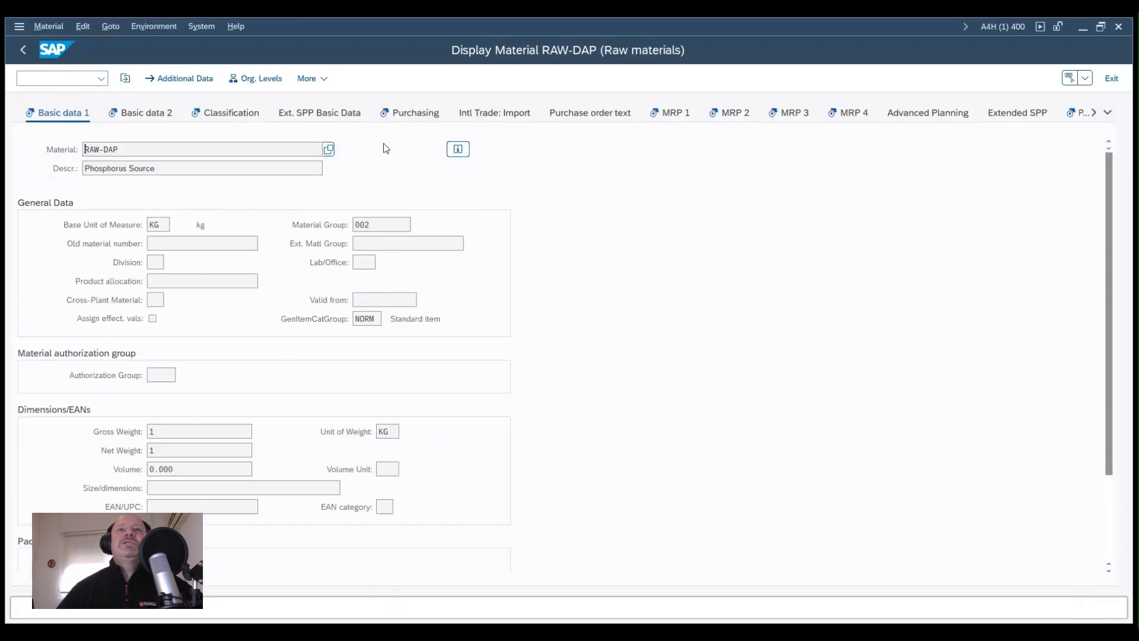
click(424, 119)
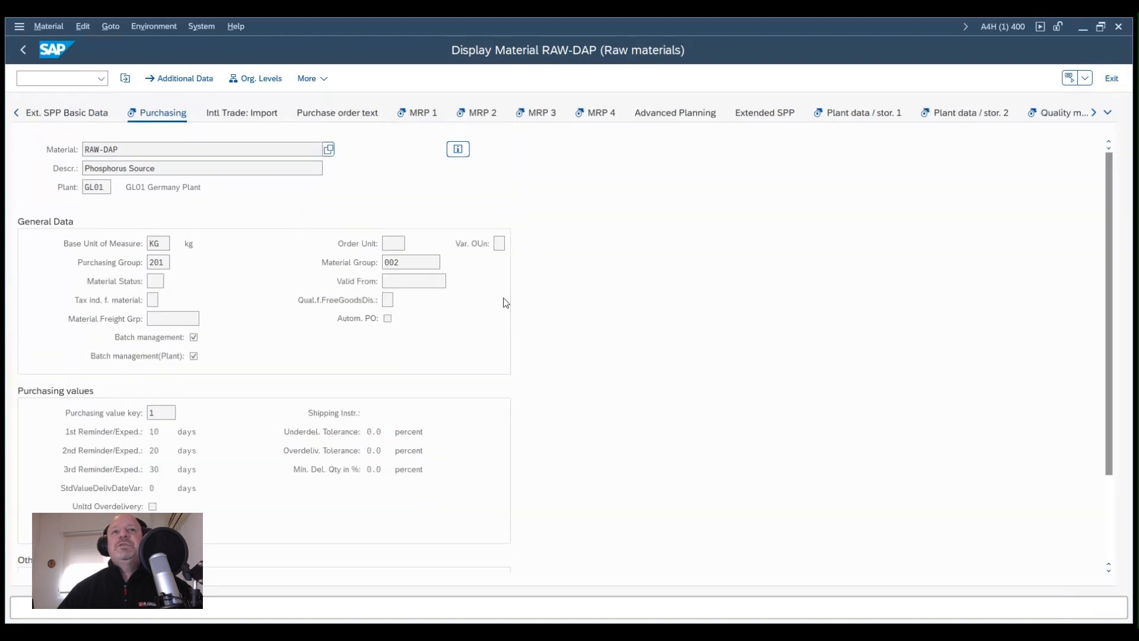
click(1062, 114)
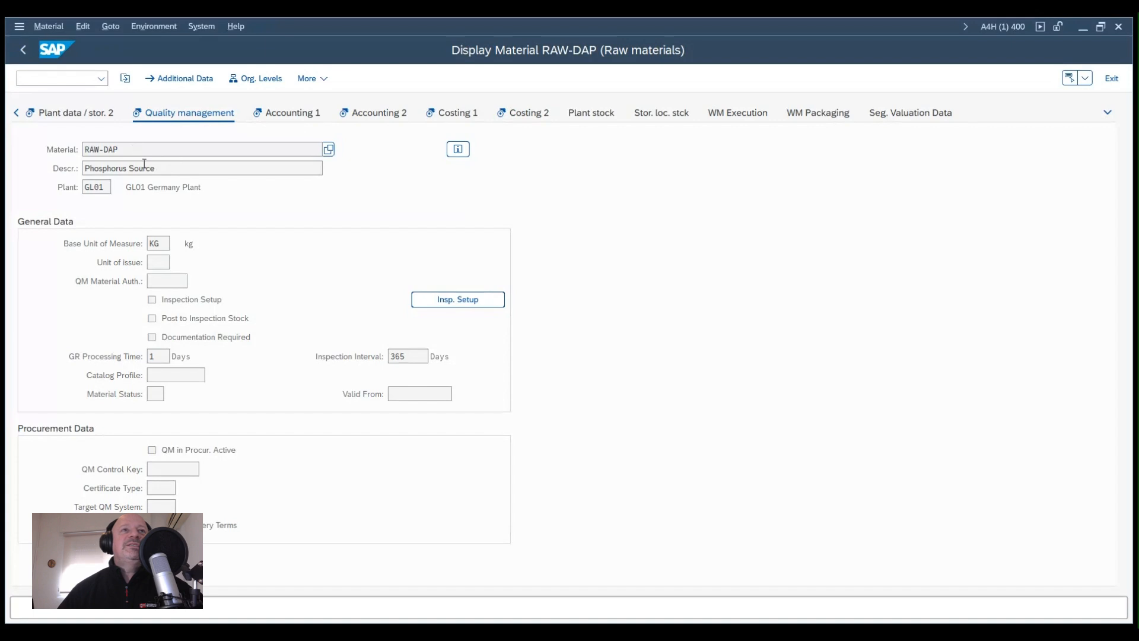
drag(160, 169, 8, 180)
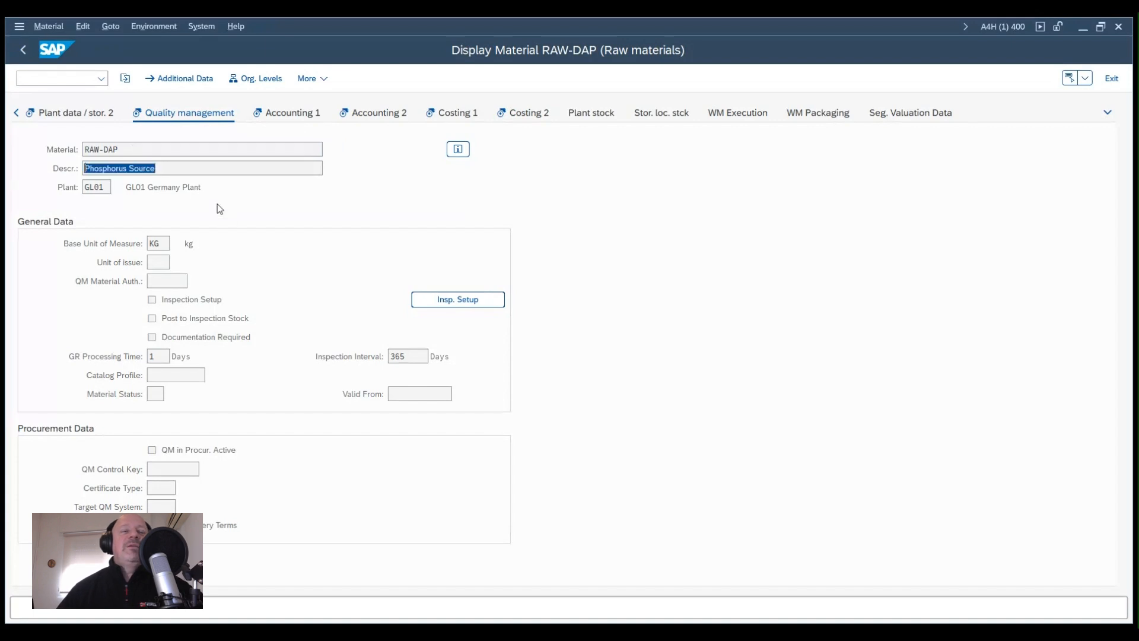